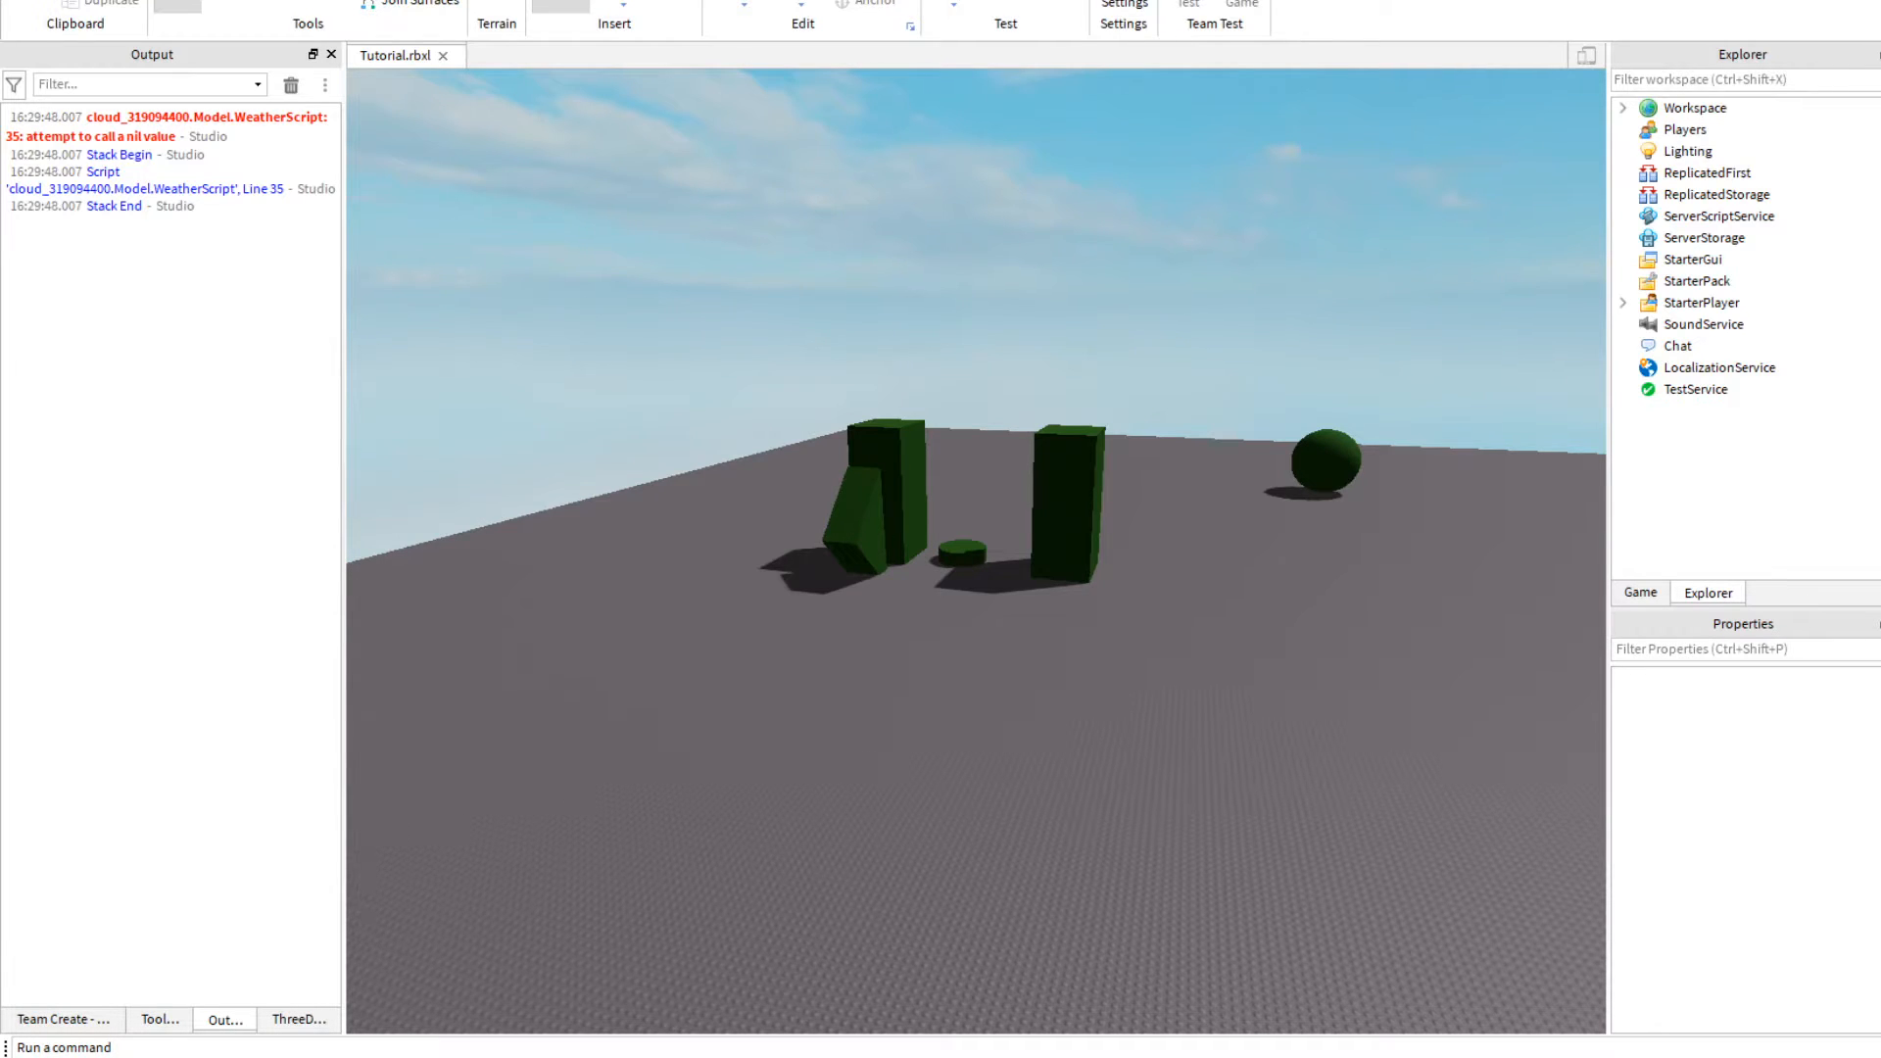
# Step: Insert a new block part into the workspace near the tall green blocks
pyautogui.moveTo(976, 551); pyautogui.dragTo(878, 551, button='right')
pyautogui.press('w')
pyautogui.press('d')
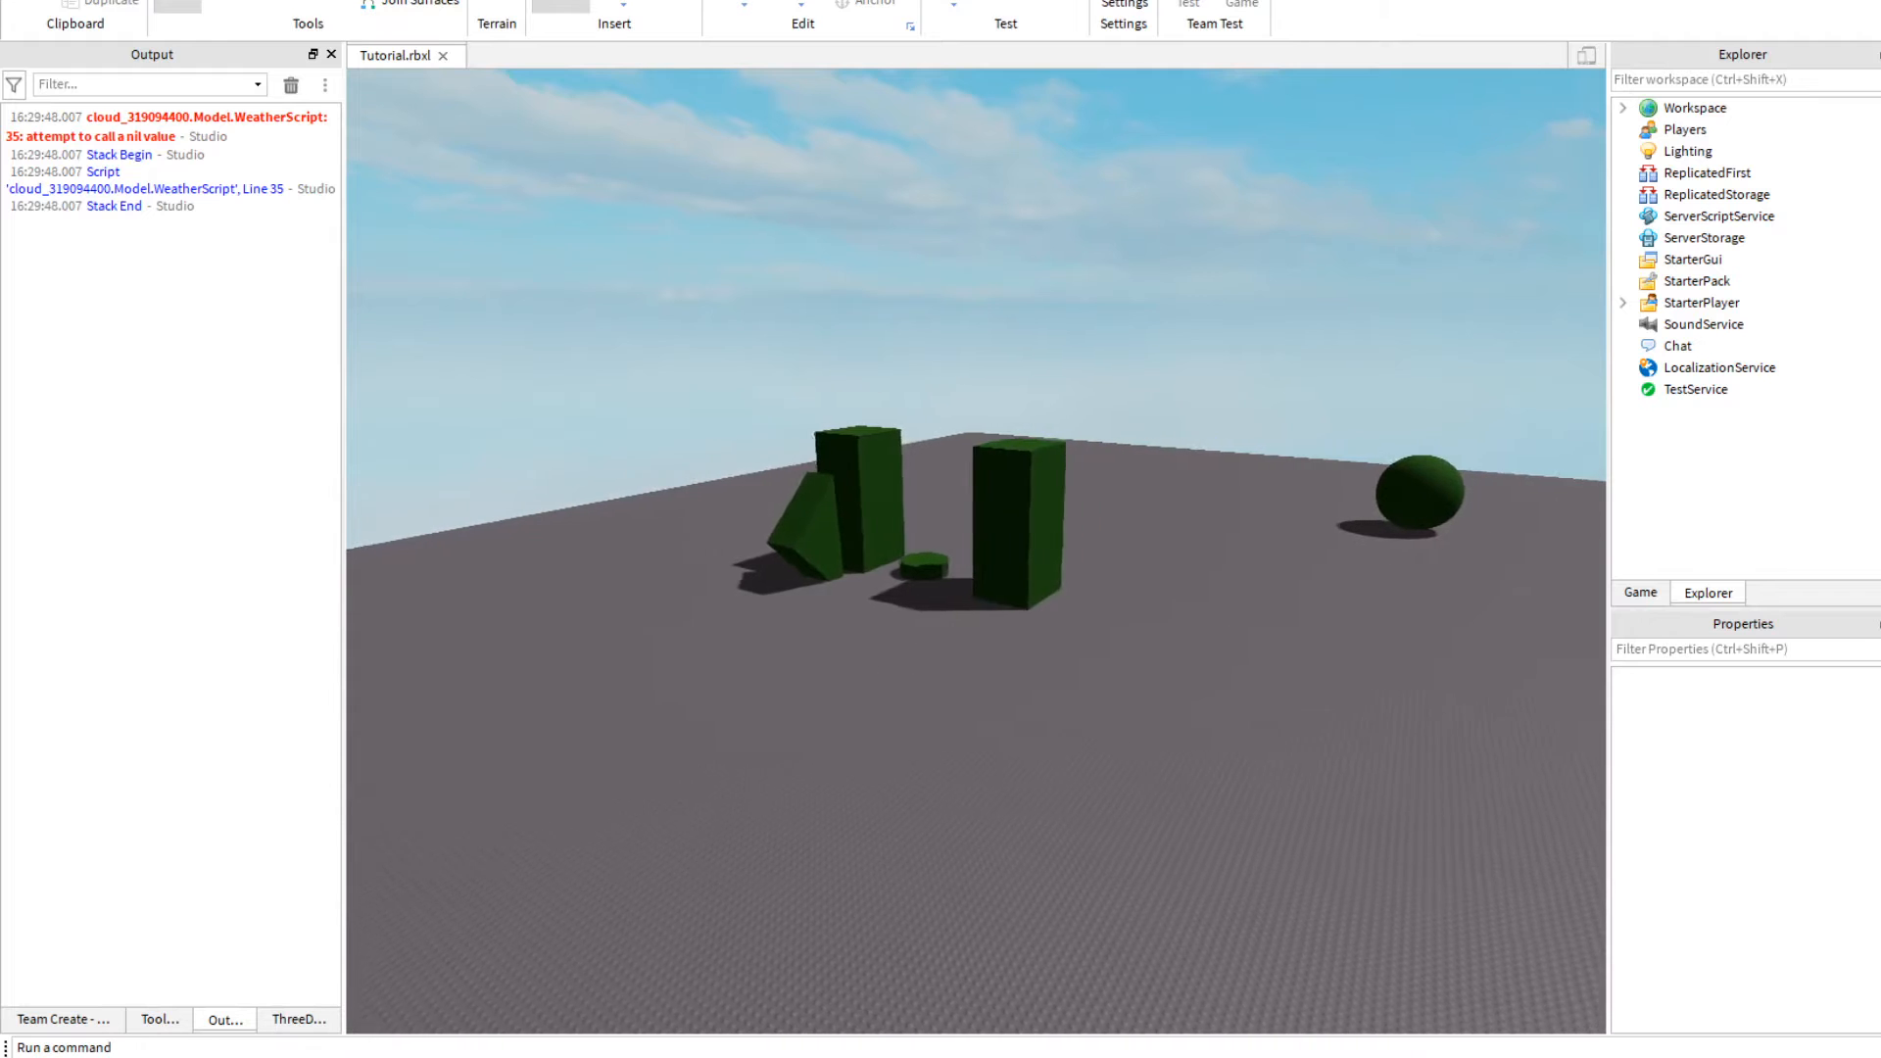
pyautogui.press('w')
pyautogui.press('w')
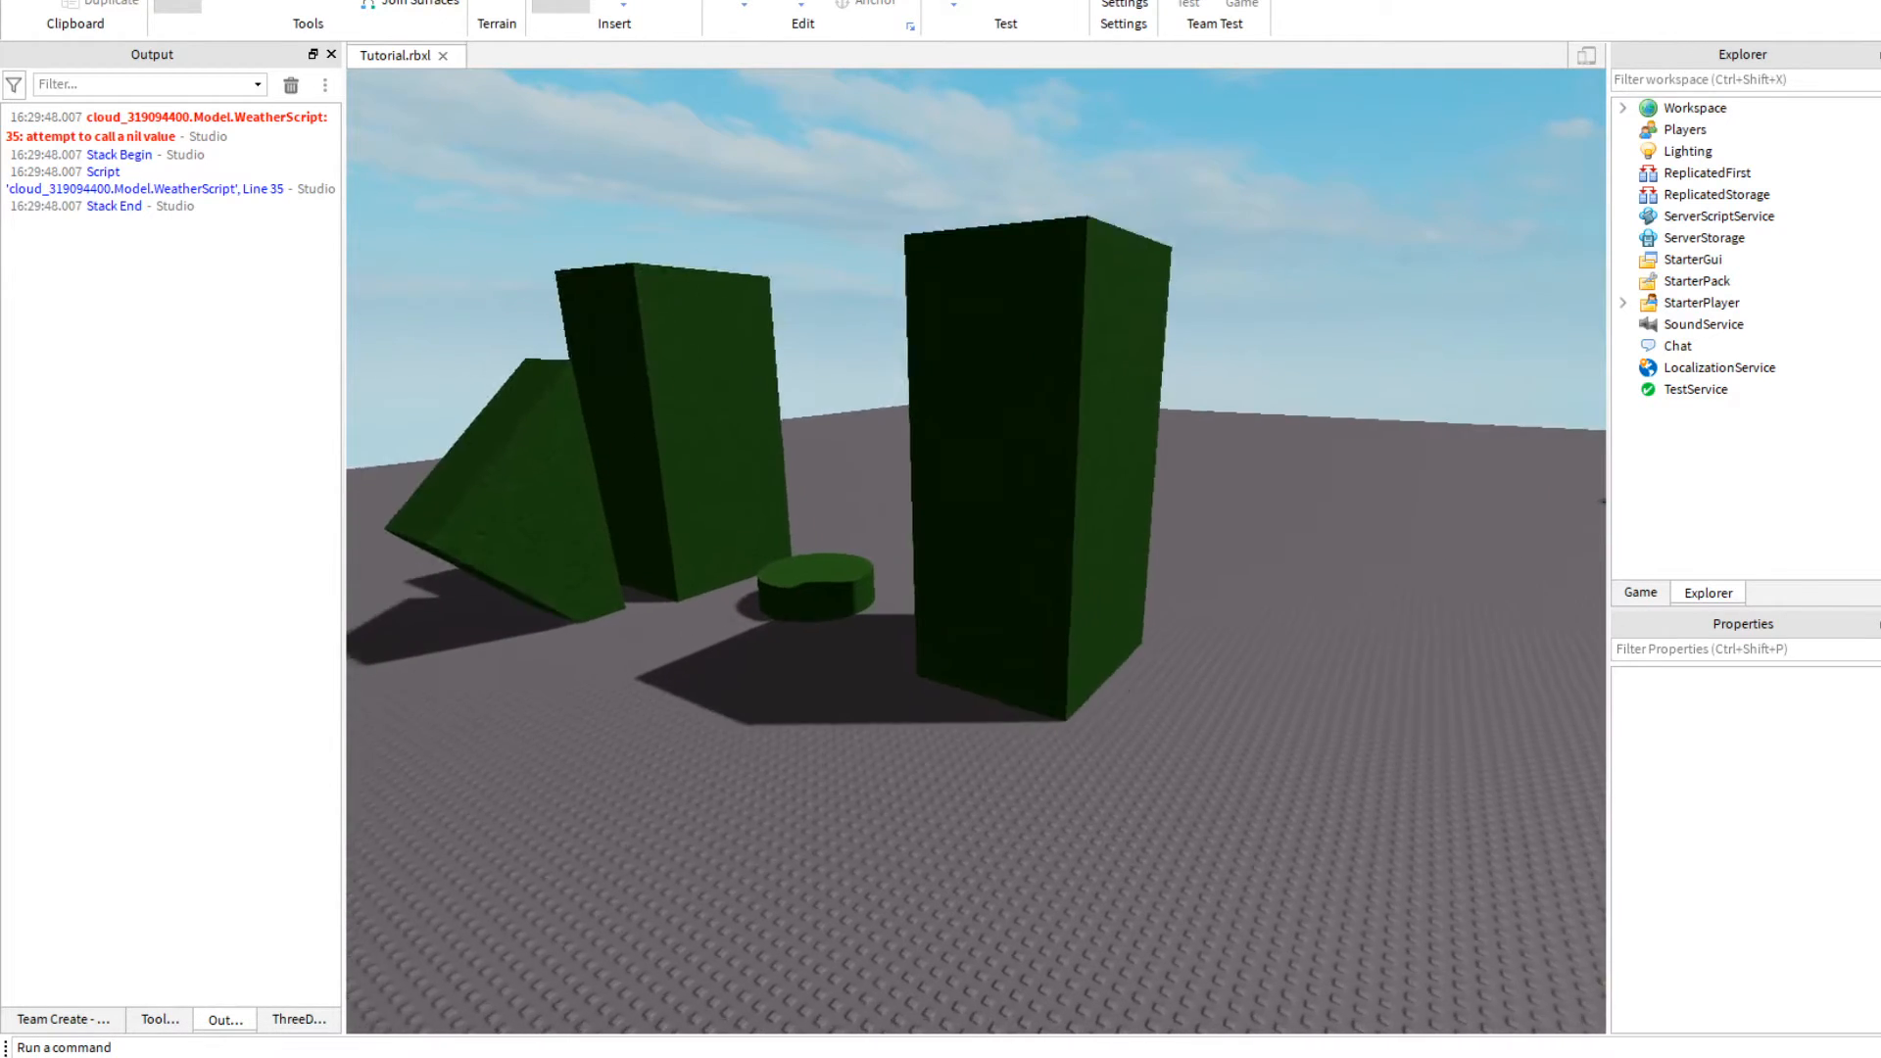
pyautogui.moveTo(976, 551); pyautogui.dragTo(1215, 606, button='right')
pyautogui.press('s')
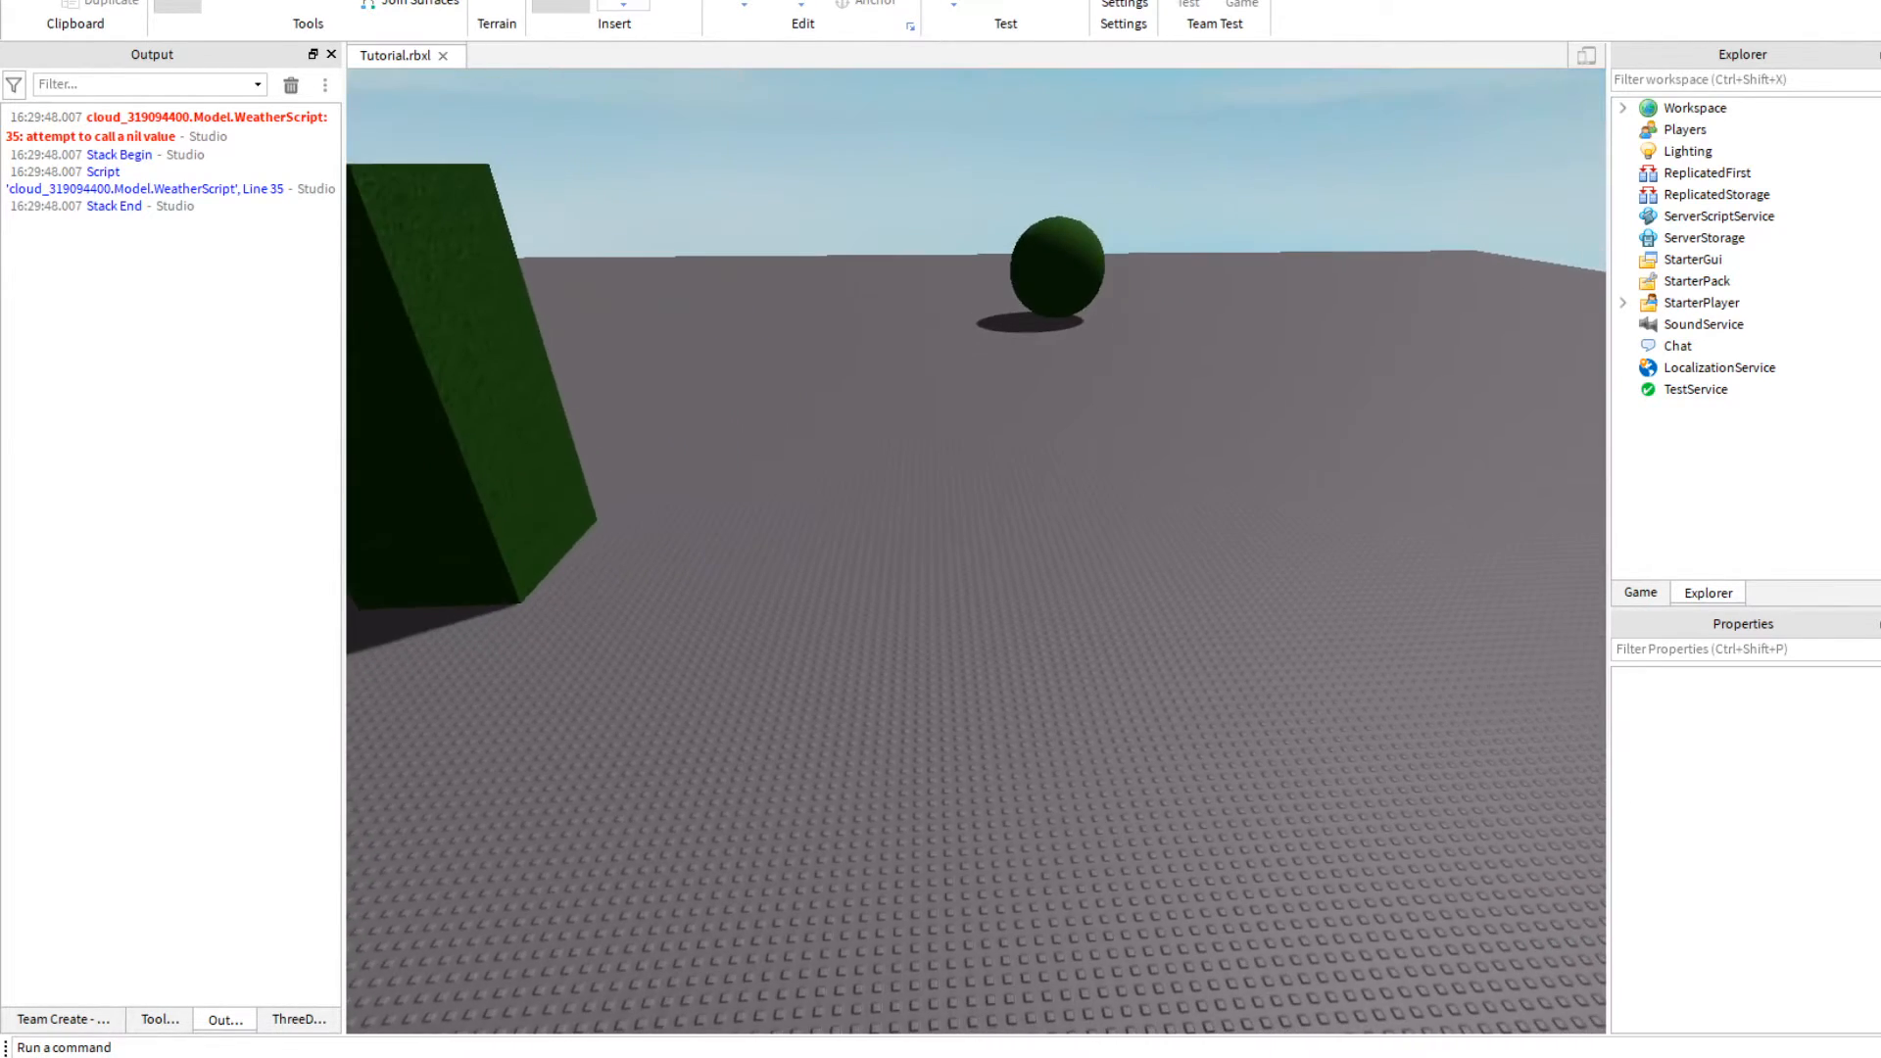
pyautogui.click(623, 2)
pyautogui.press('w')
pyautogui.moveTo(637, 186); pyautogui.dragTo(383, 255, button='right')
pyautogui.press('d')
pyautogui.press('a')
# Step: Move the new grey part up so that it floats in the air above the tall green block
pyautogui.click(225, 4)
pyautogui.moveTo(1111, 338); pyautogui.dragTo(911, 249)
pyautogui.moveTo(1119, 294); pyautogui.dragTo(1097, 196, button='right')
pyautogui.moveTo(910, 249); pyautogui.dragTo(899, 252)
pyautogui.moveTo(911, 250); pyautogui.dragTo(907, 227, button='right')
pyautogui.press('s')
pyautogui.moveTo(898, 253); pyautogui.dragTo(898, 235)
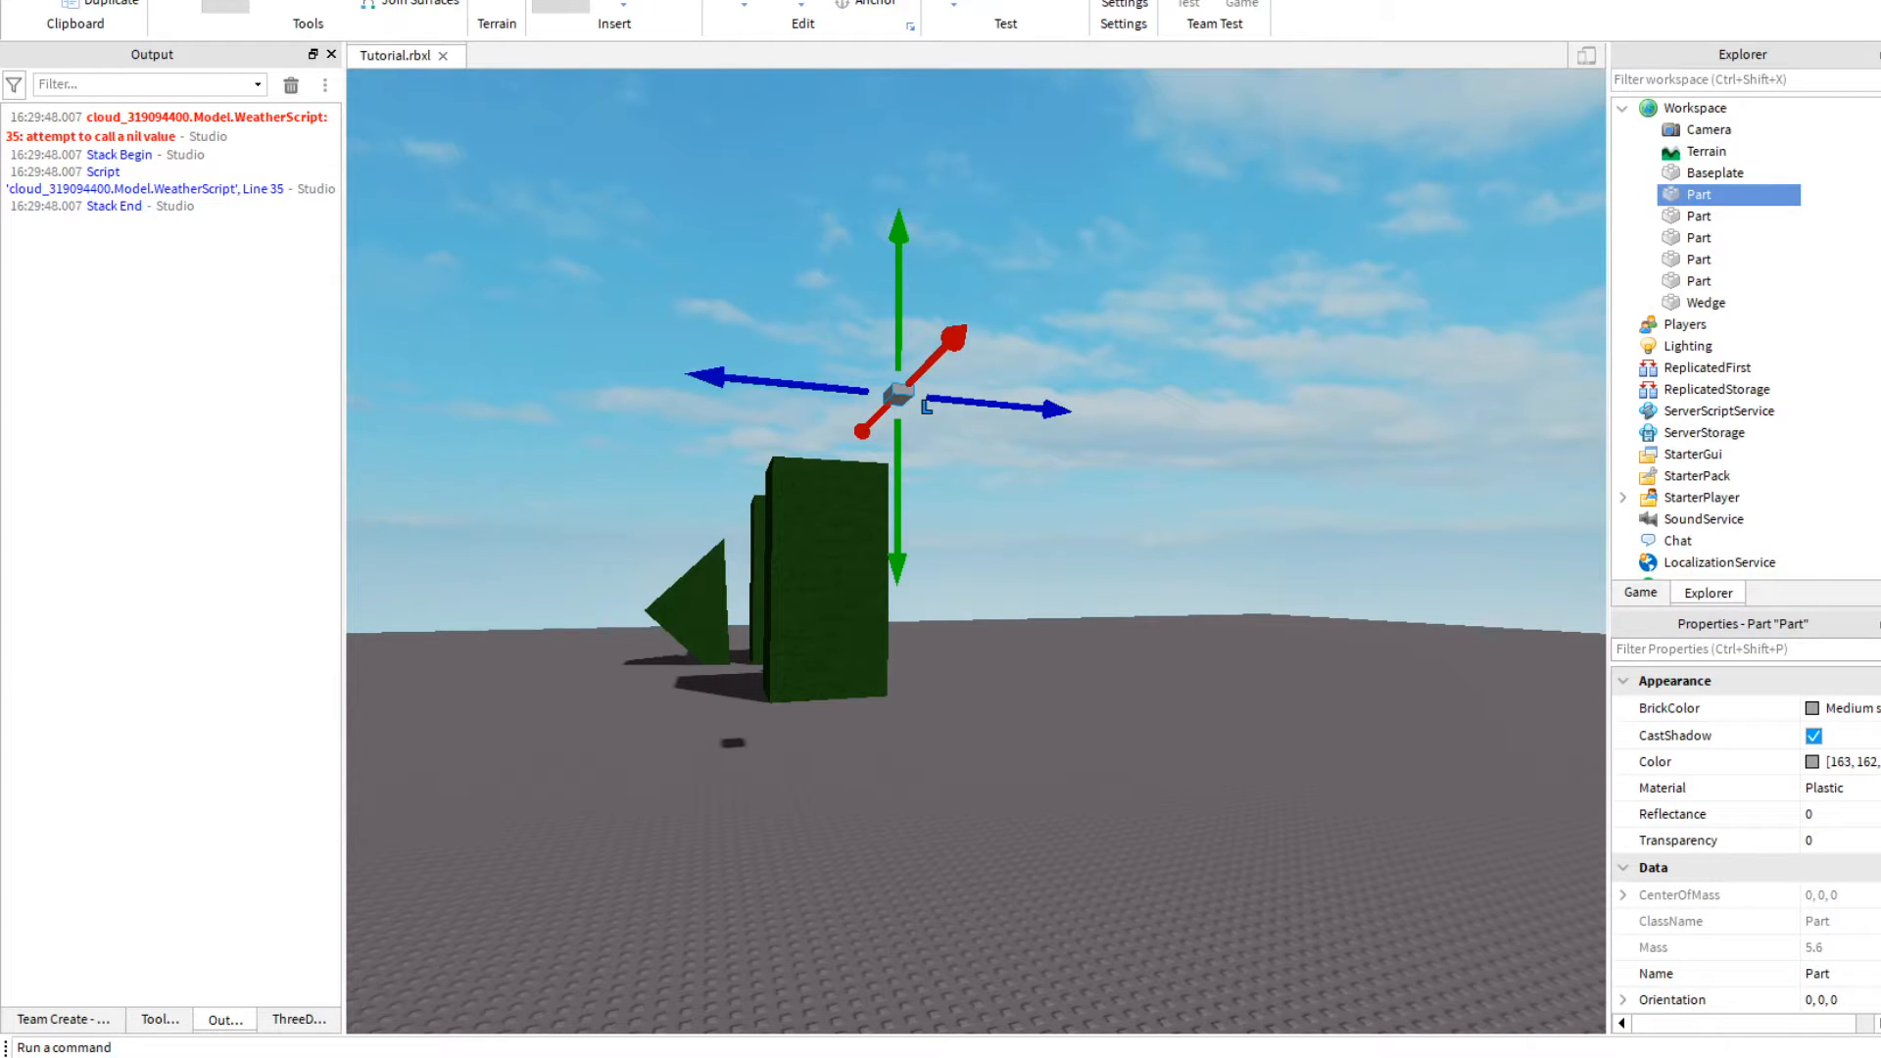
# Step: Toggle the Explorer and Properties windows off and back on, ending with both shown
pyautogui.click(294, 0)
pyautogui.click(39, 2)
pyautogui.click(110, 2)
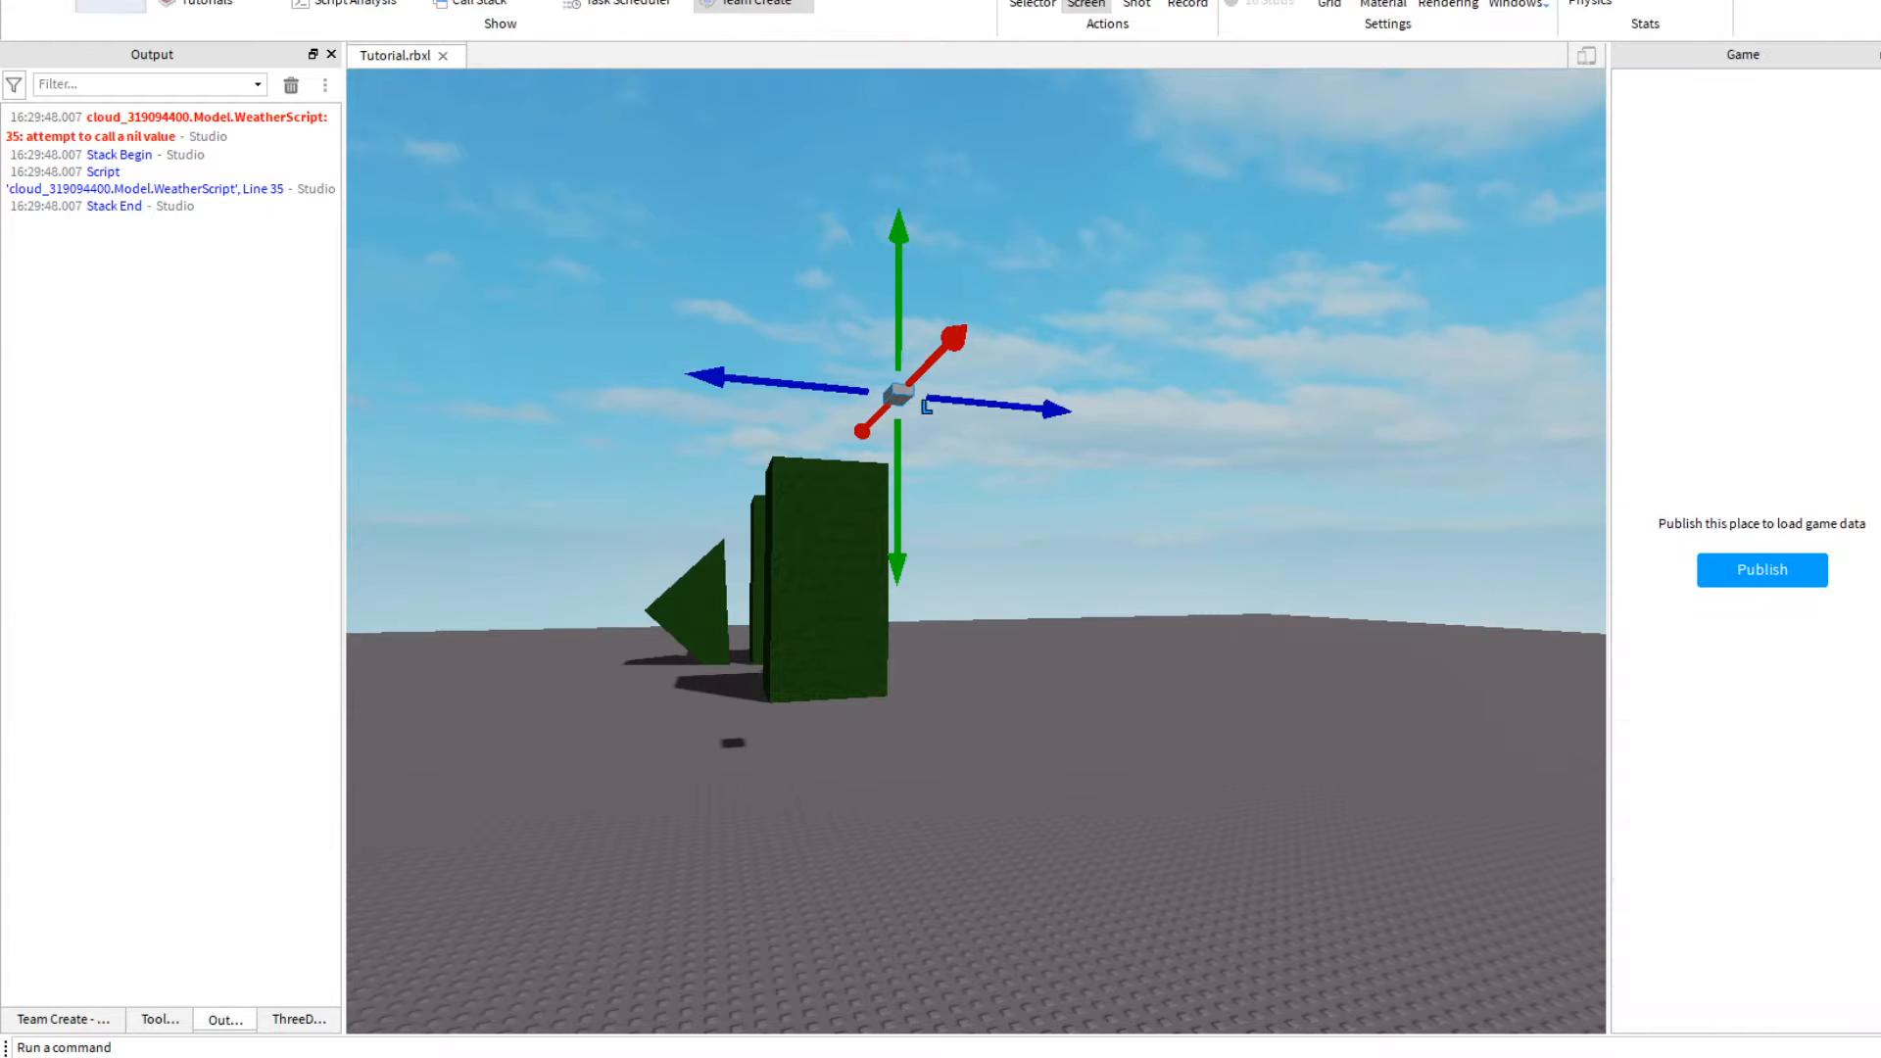
pyautogui.click(40, 5)
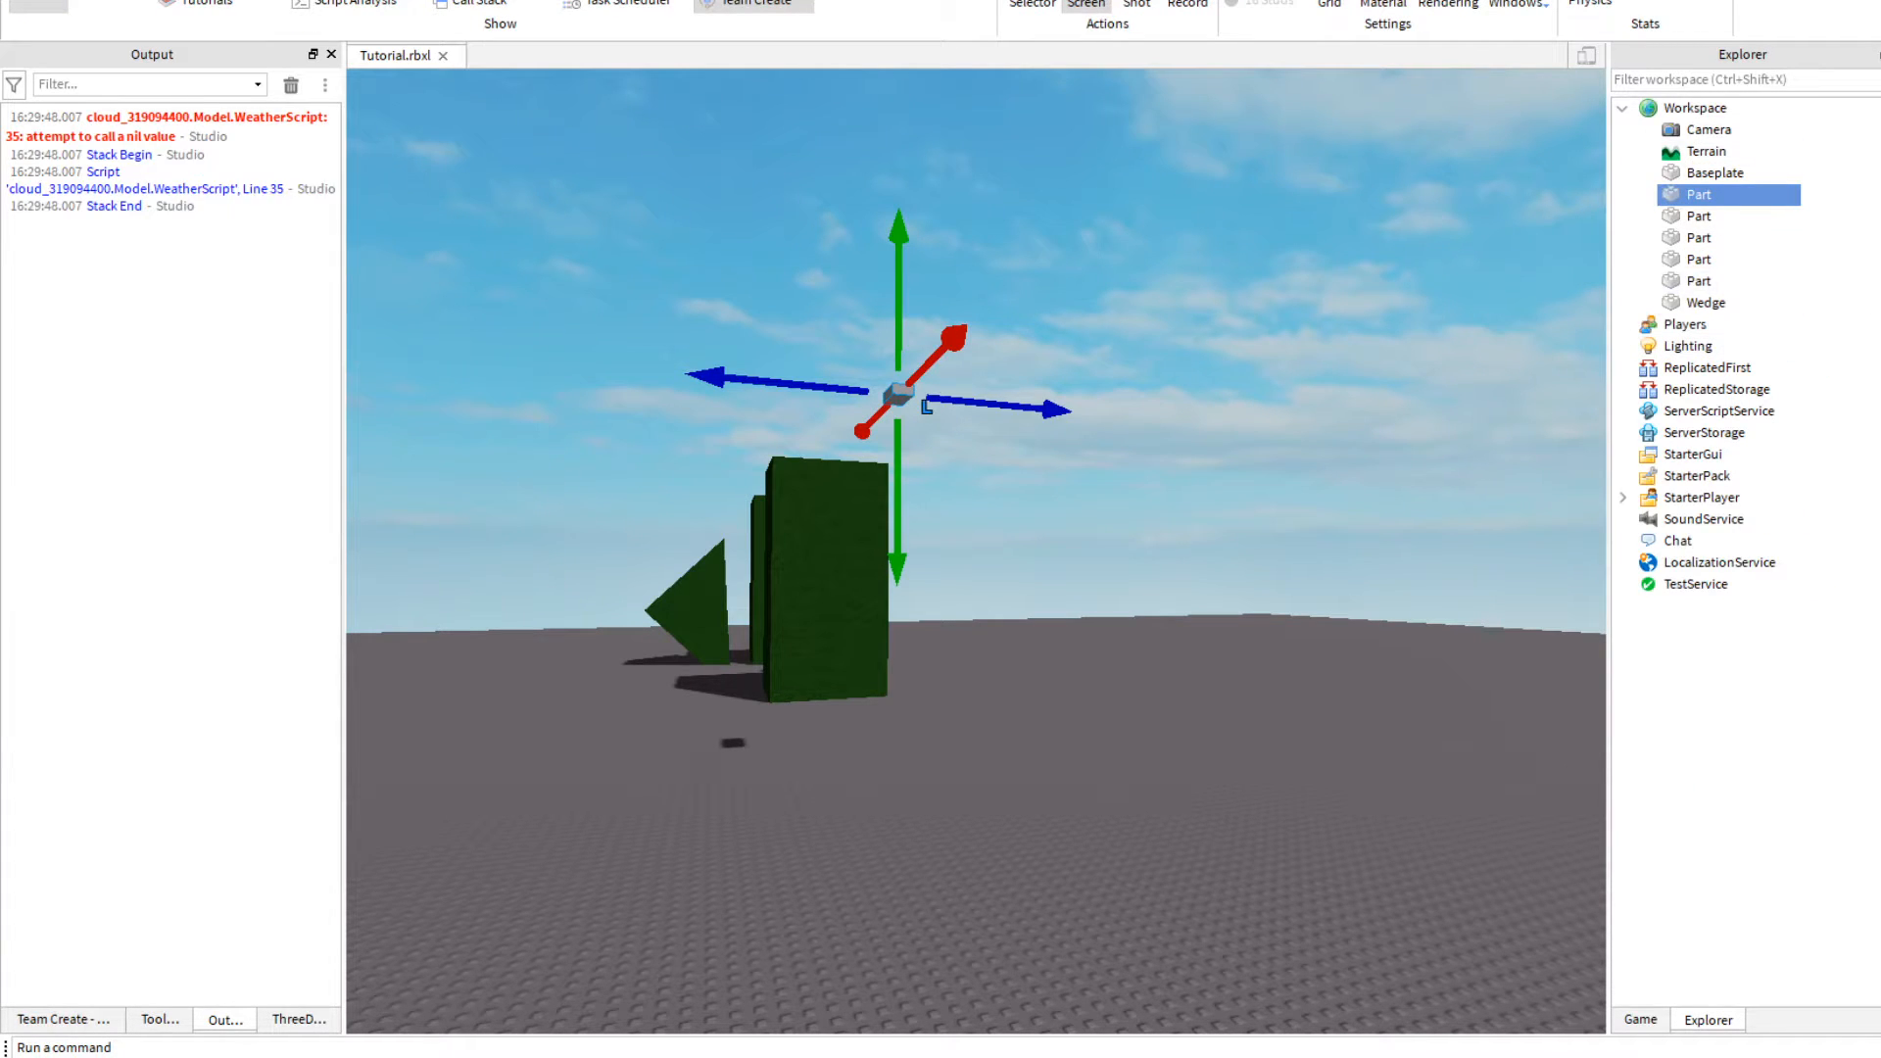
pyautogui.click(39, 5)
pyautogui.click(109, 3)
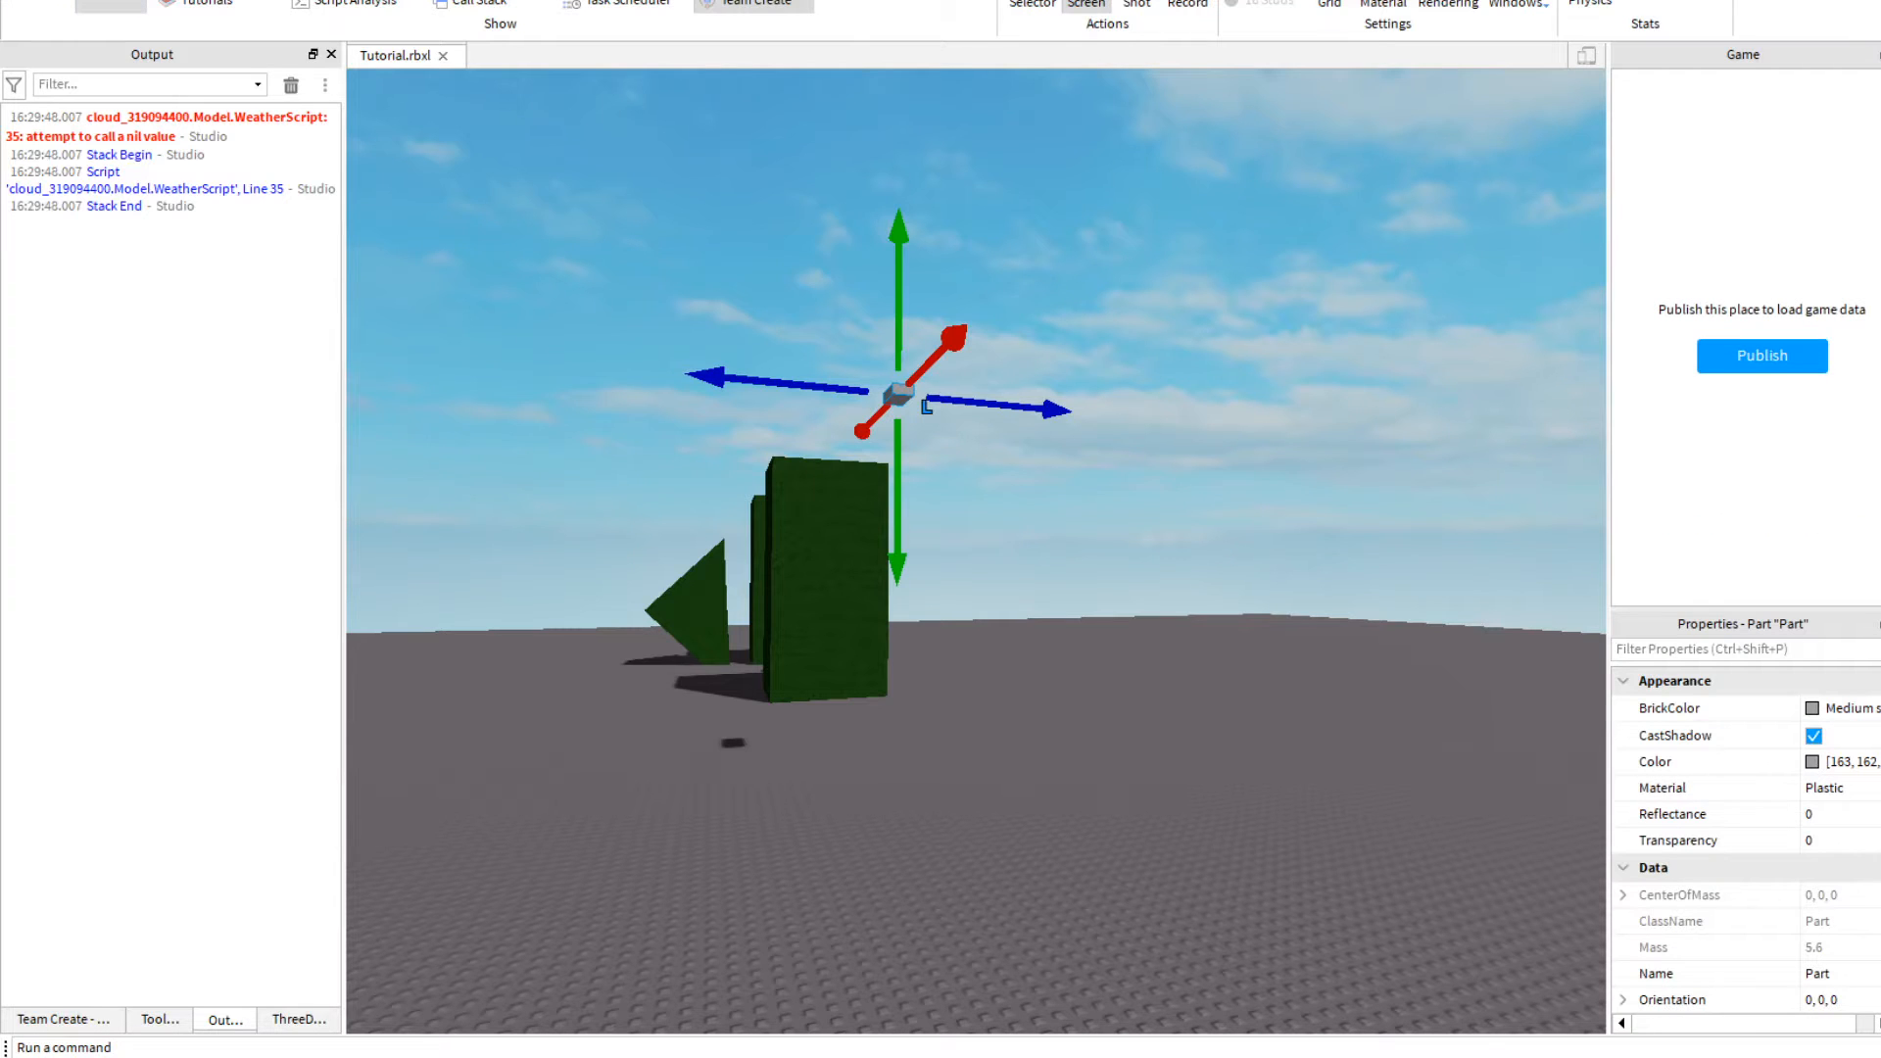
pyautogui.click(39, 5)
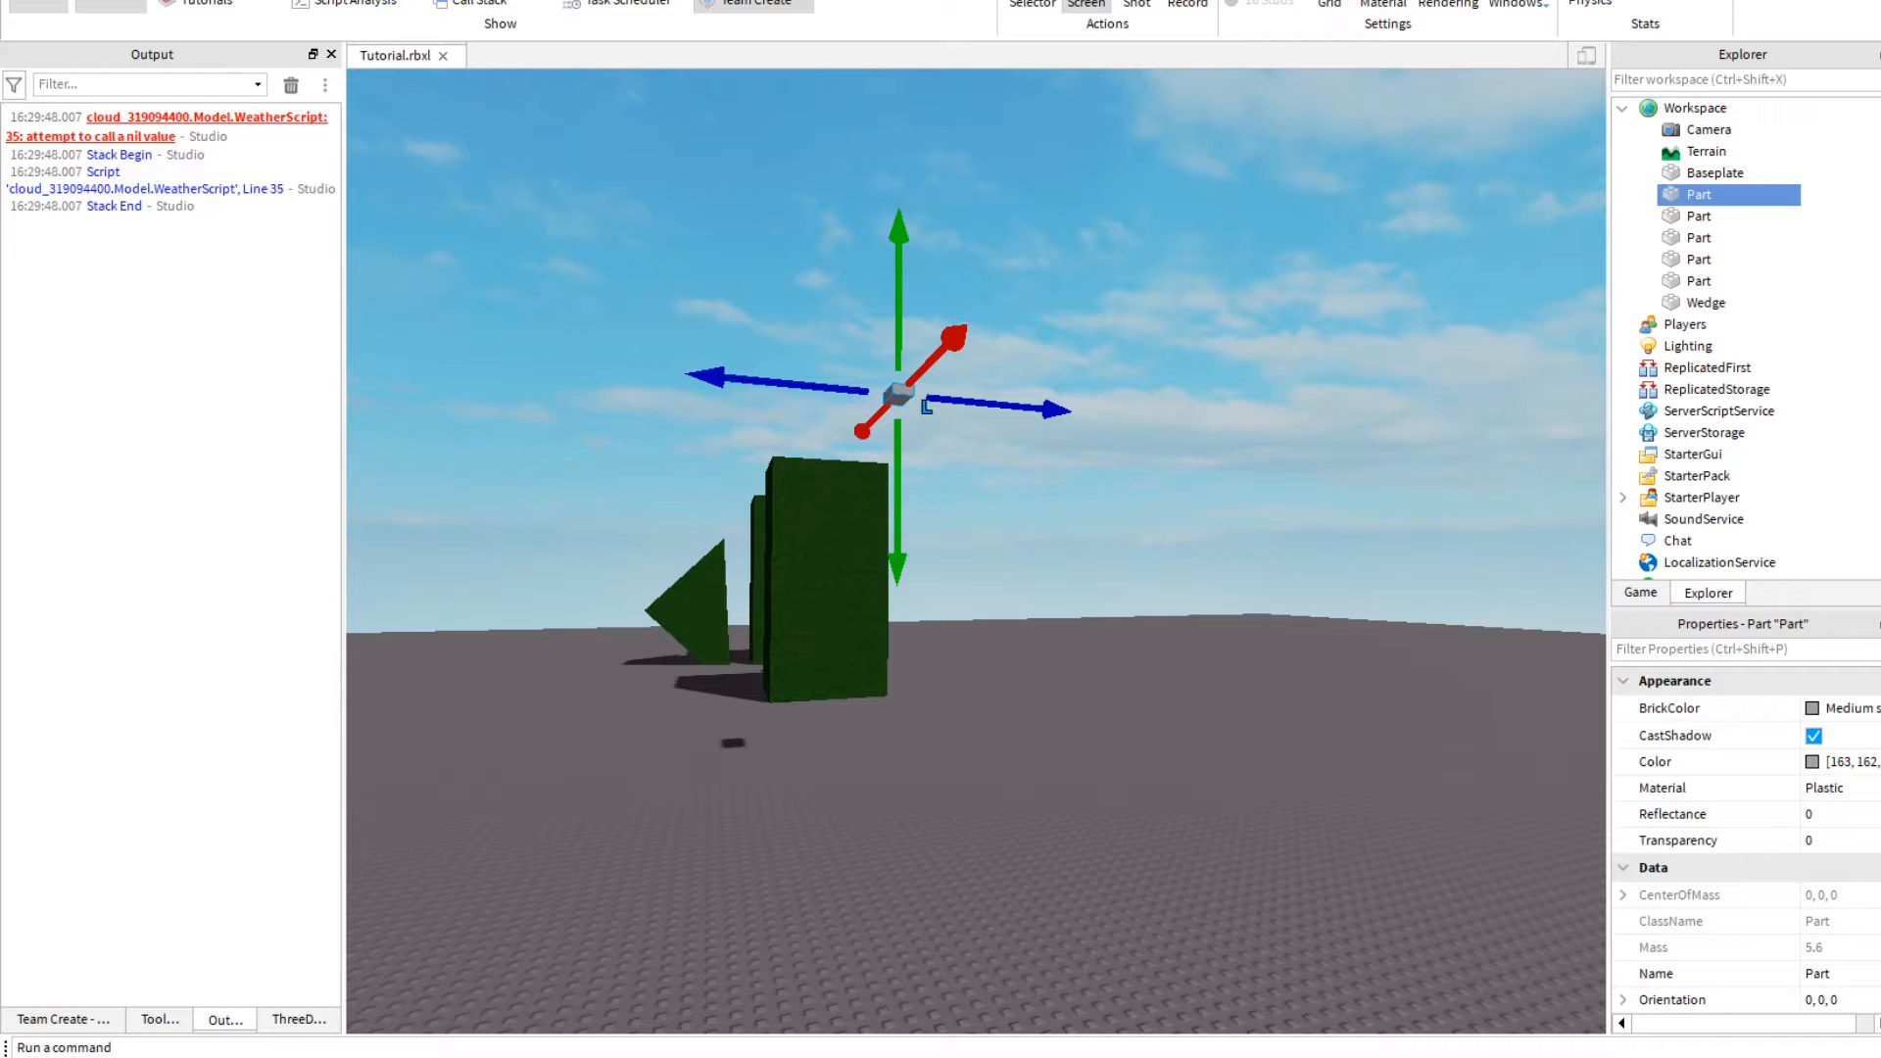
pyautogui.click(1019, 548)
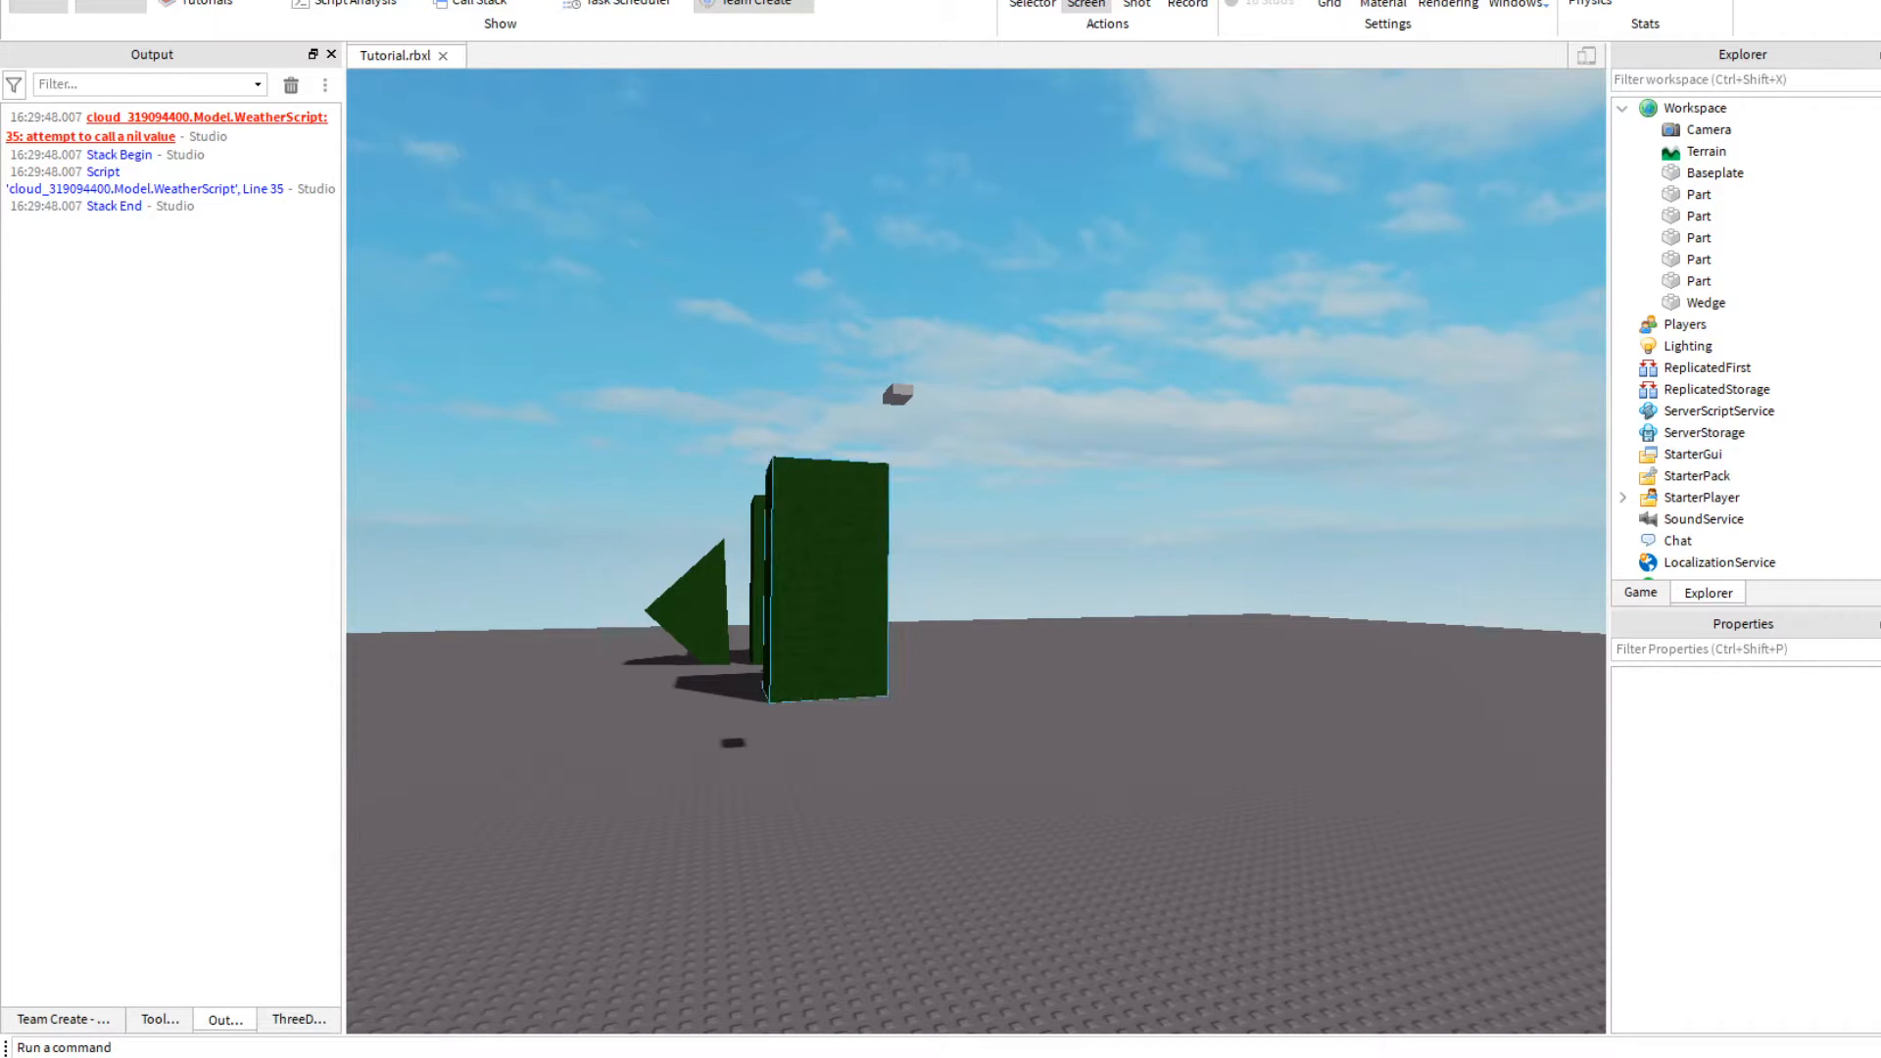
pyautogui.click(896, 704)
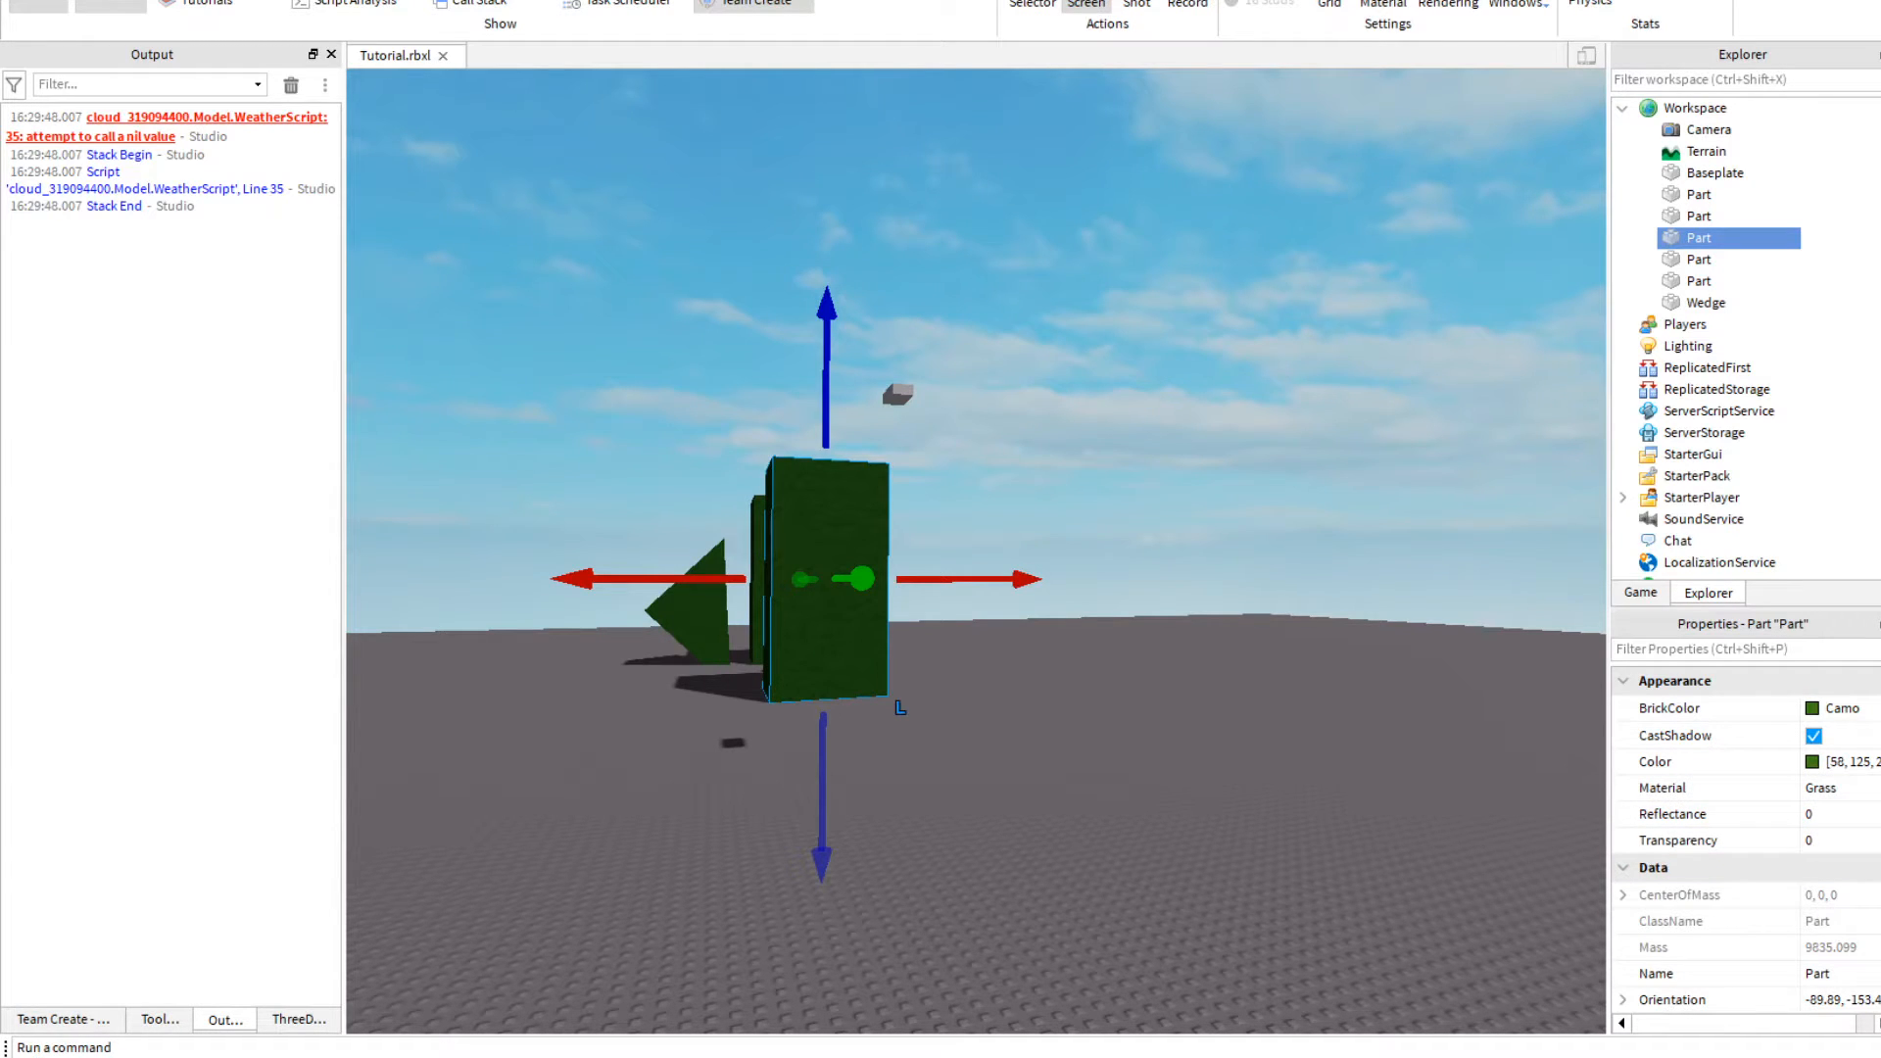
pyautogui.click(1062, 472)
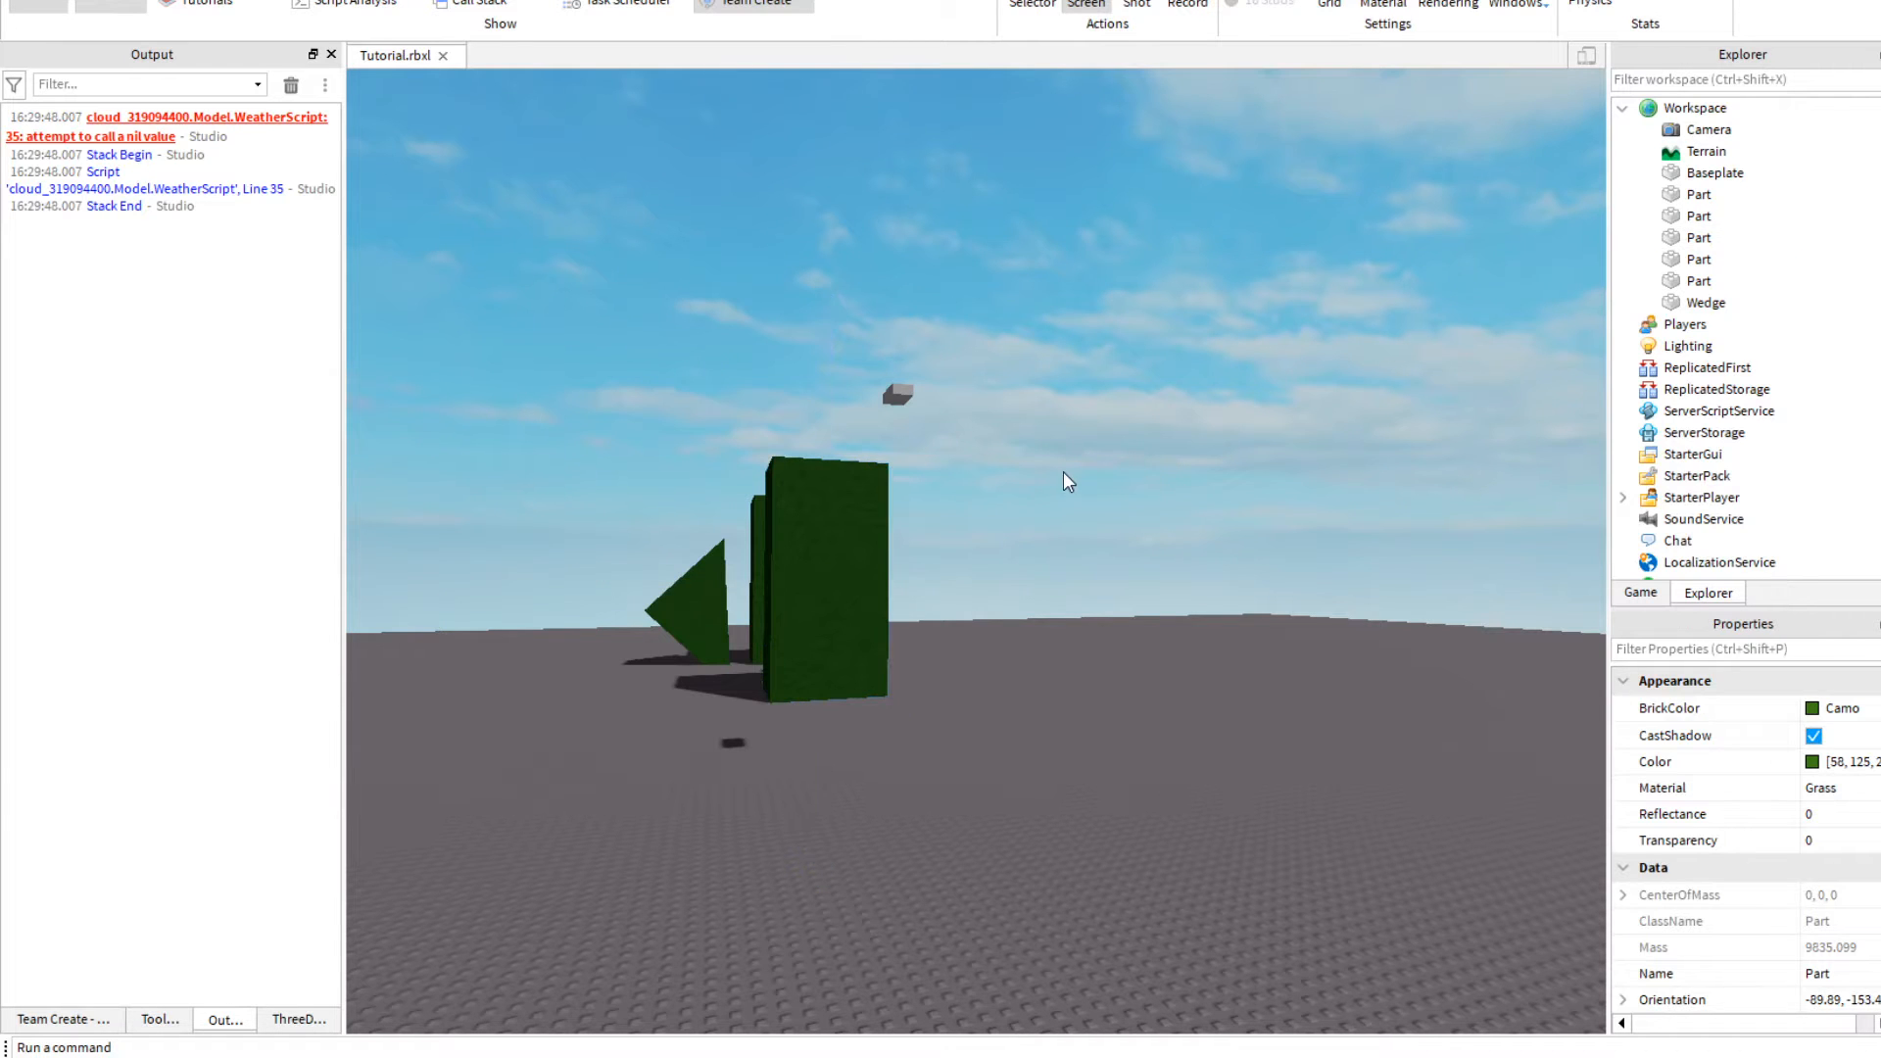
pyautogui.click(896, 394)
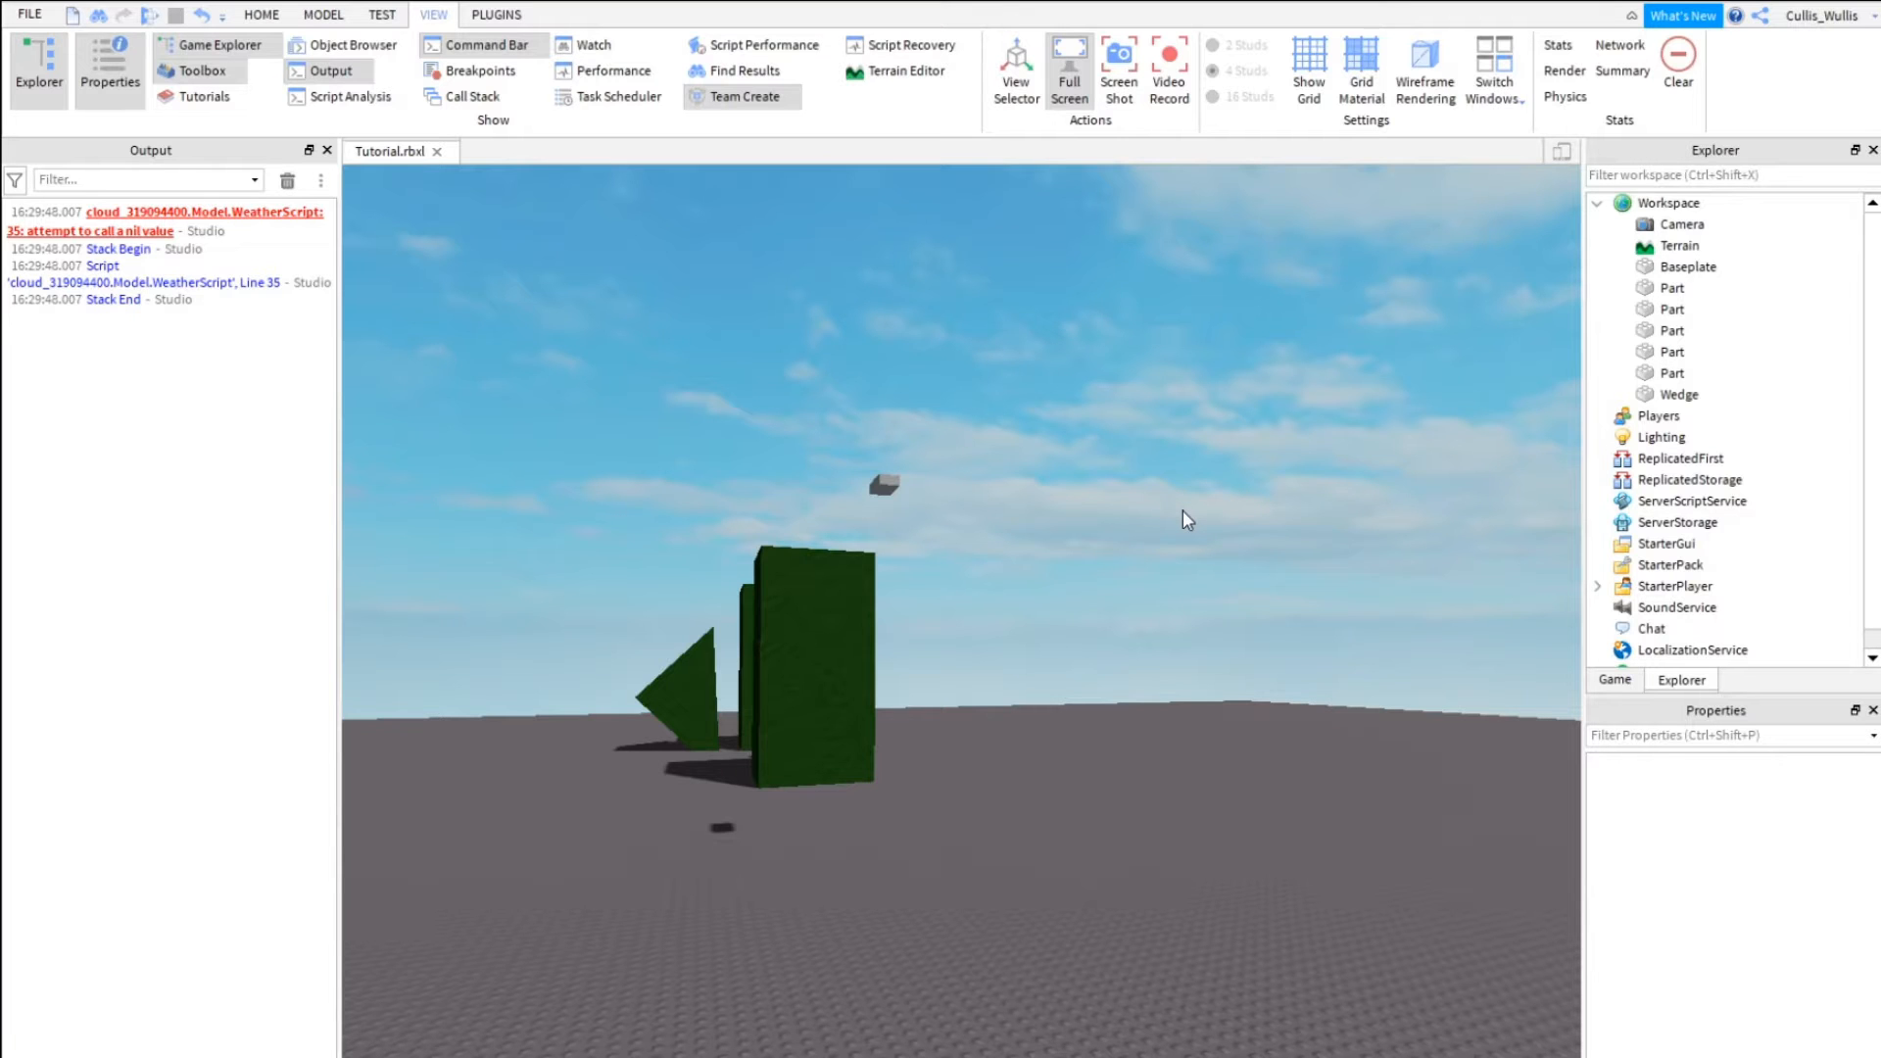
pyautogui.click(884, 485)
pyautogui.click(1061, 461)
pyautogui.moveTo(1060, 460); pyautogui.dragTo(1055, 437, button='right')
pyautogui.press('w')
pyautogui.click(997, 544)
pyautogui.click(1096, 356)
pyautogui.press('w')
pyautogui.moveTo(1096, 356); pyautogui.dragTo(1049, 357, button='right')
# Step: Try the Anchor toggle on the floating grey part and clear the selection
pyautogui.click(1020, 347)
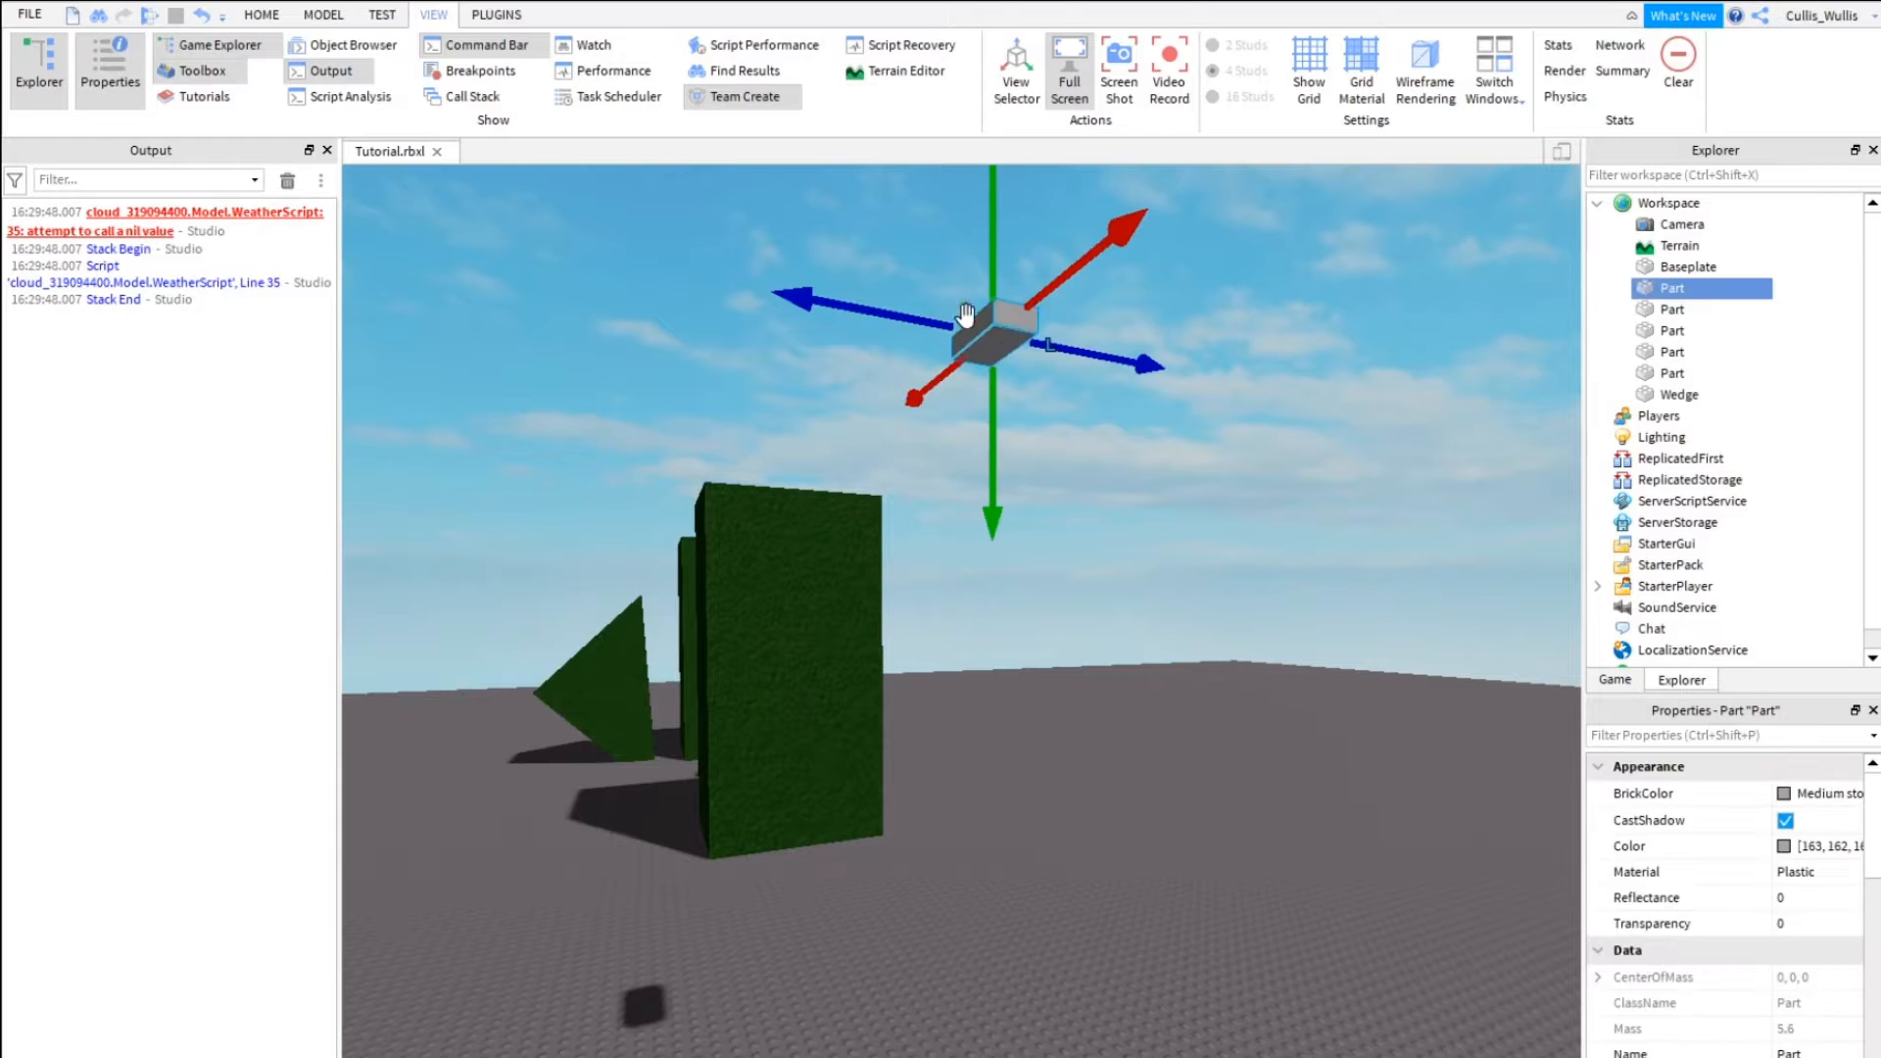
pyautogui.click(262, 15)
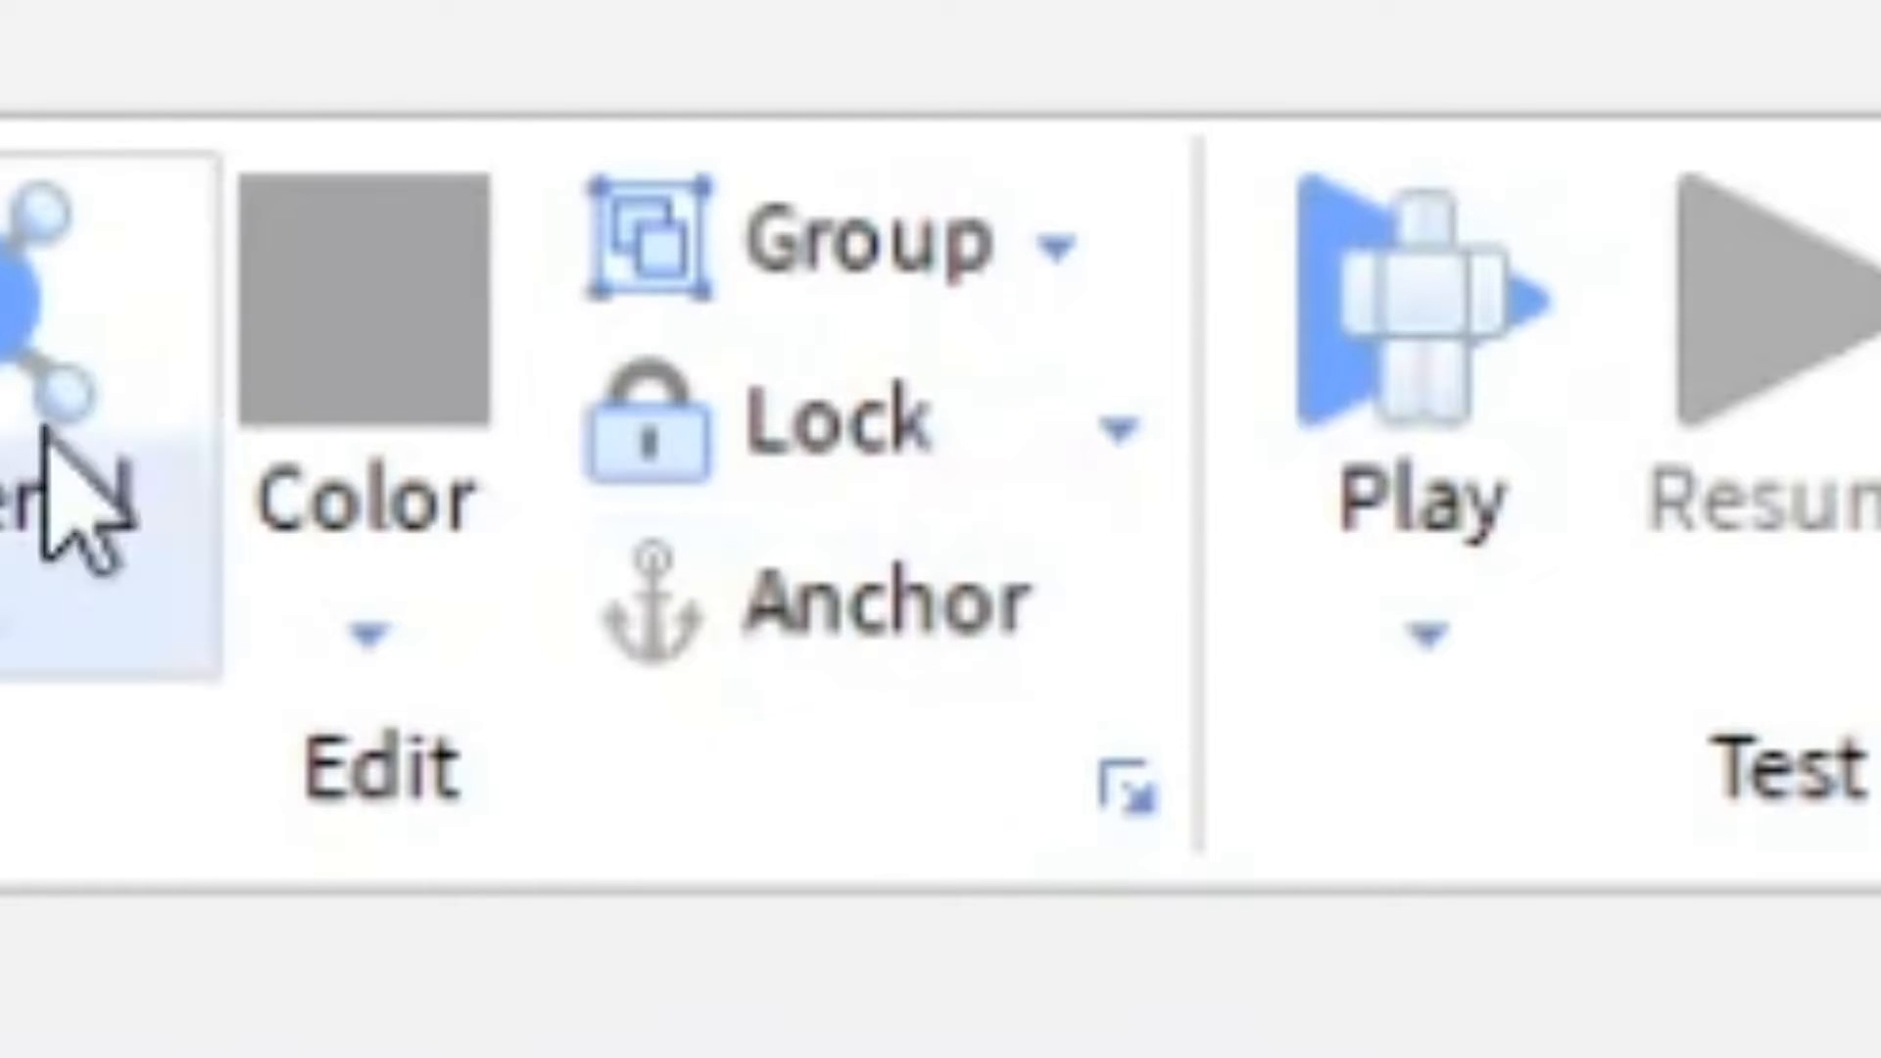
pyautogui.click(862, 602)
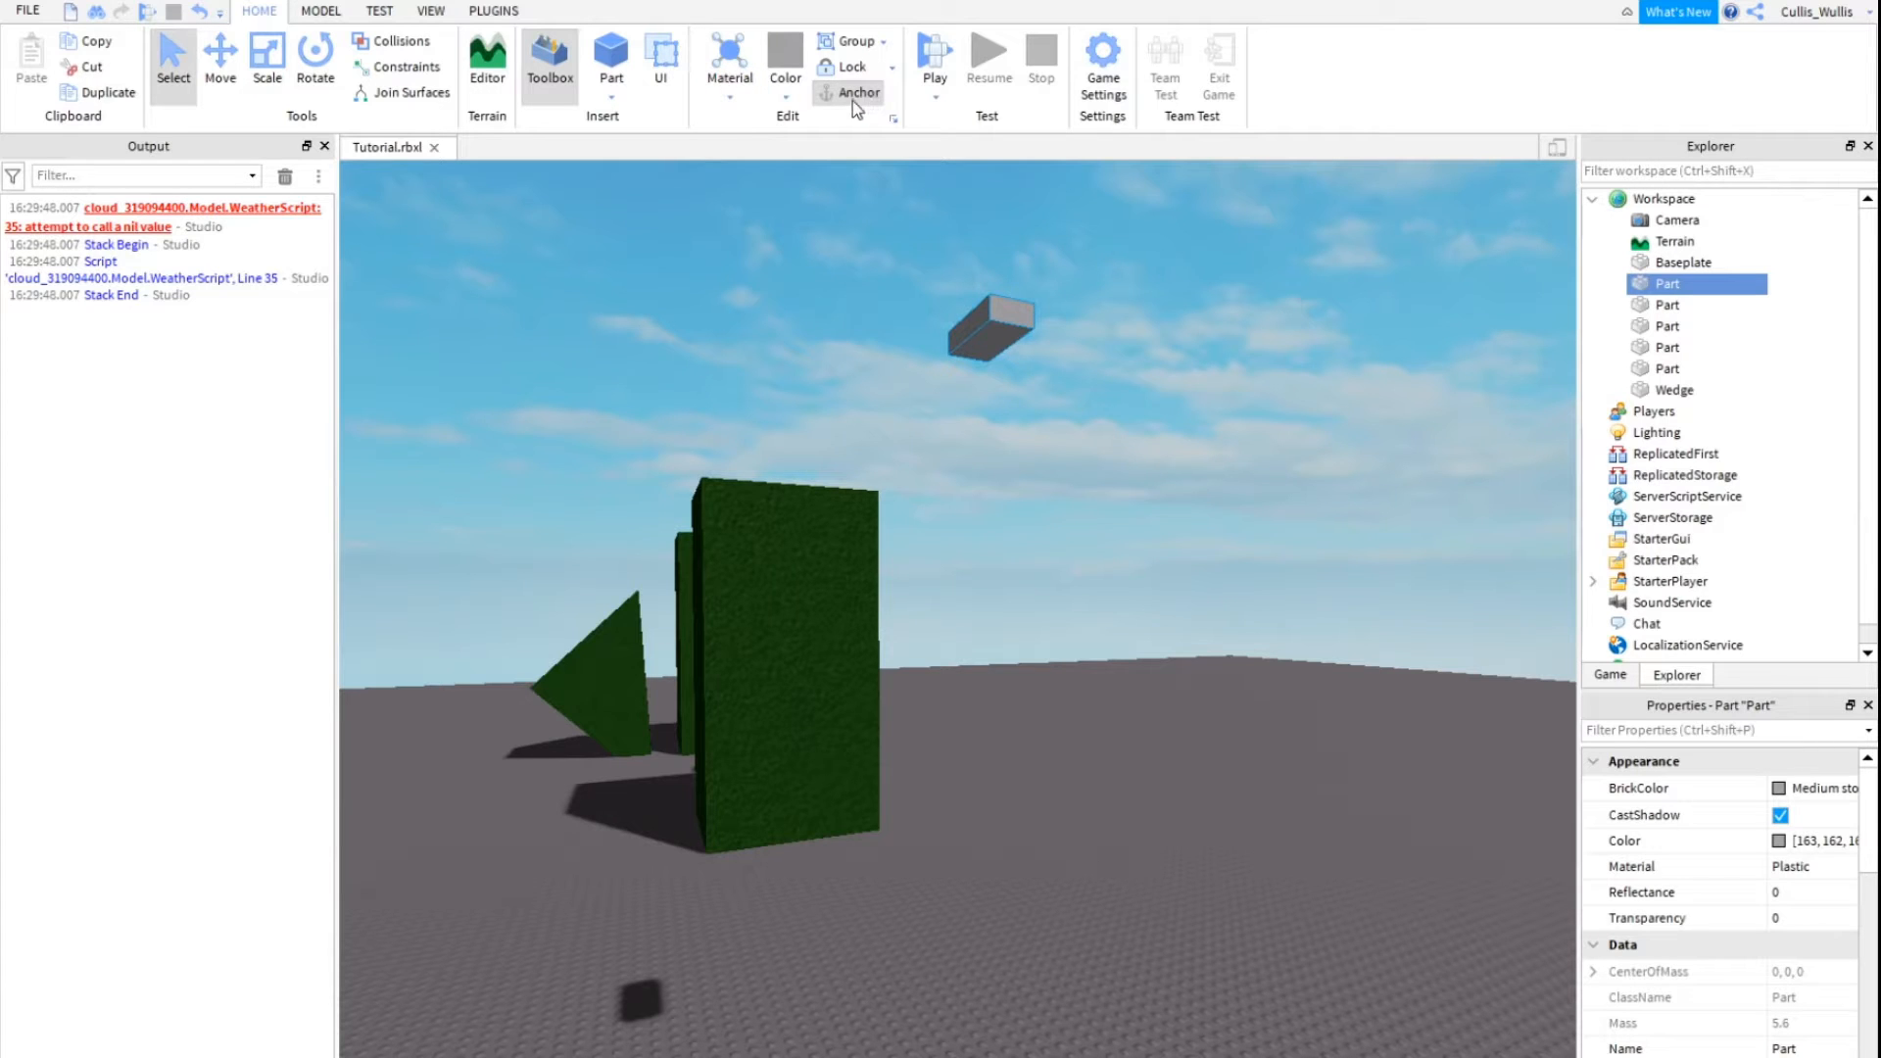
pyautogui.click(793, 575)
pyautogui.click(1023, 350)
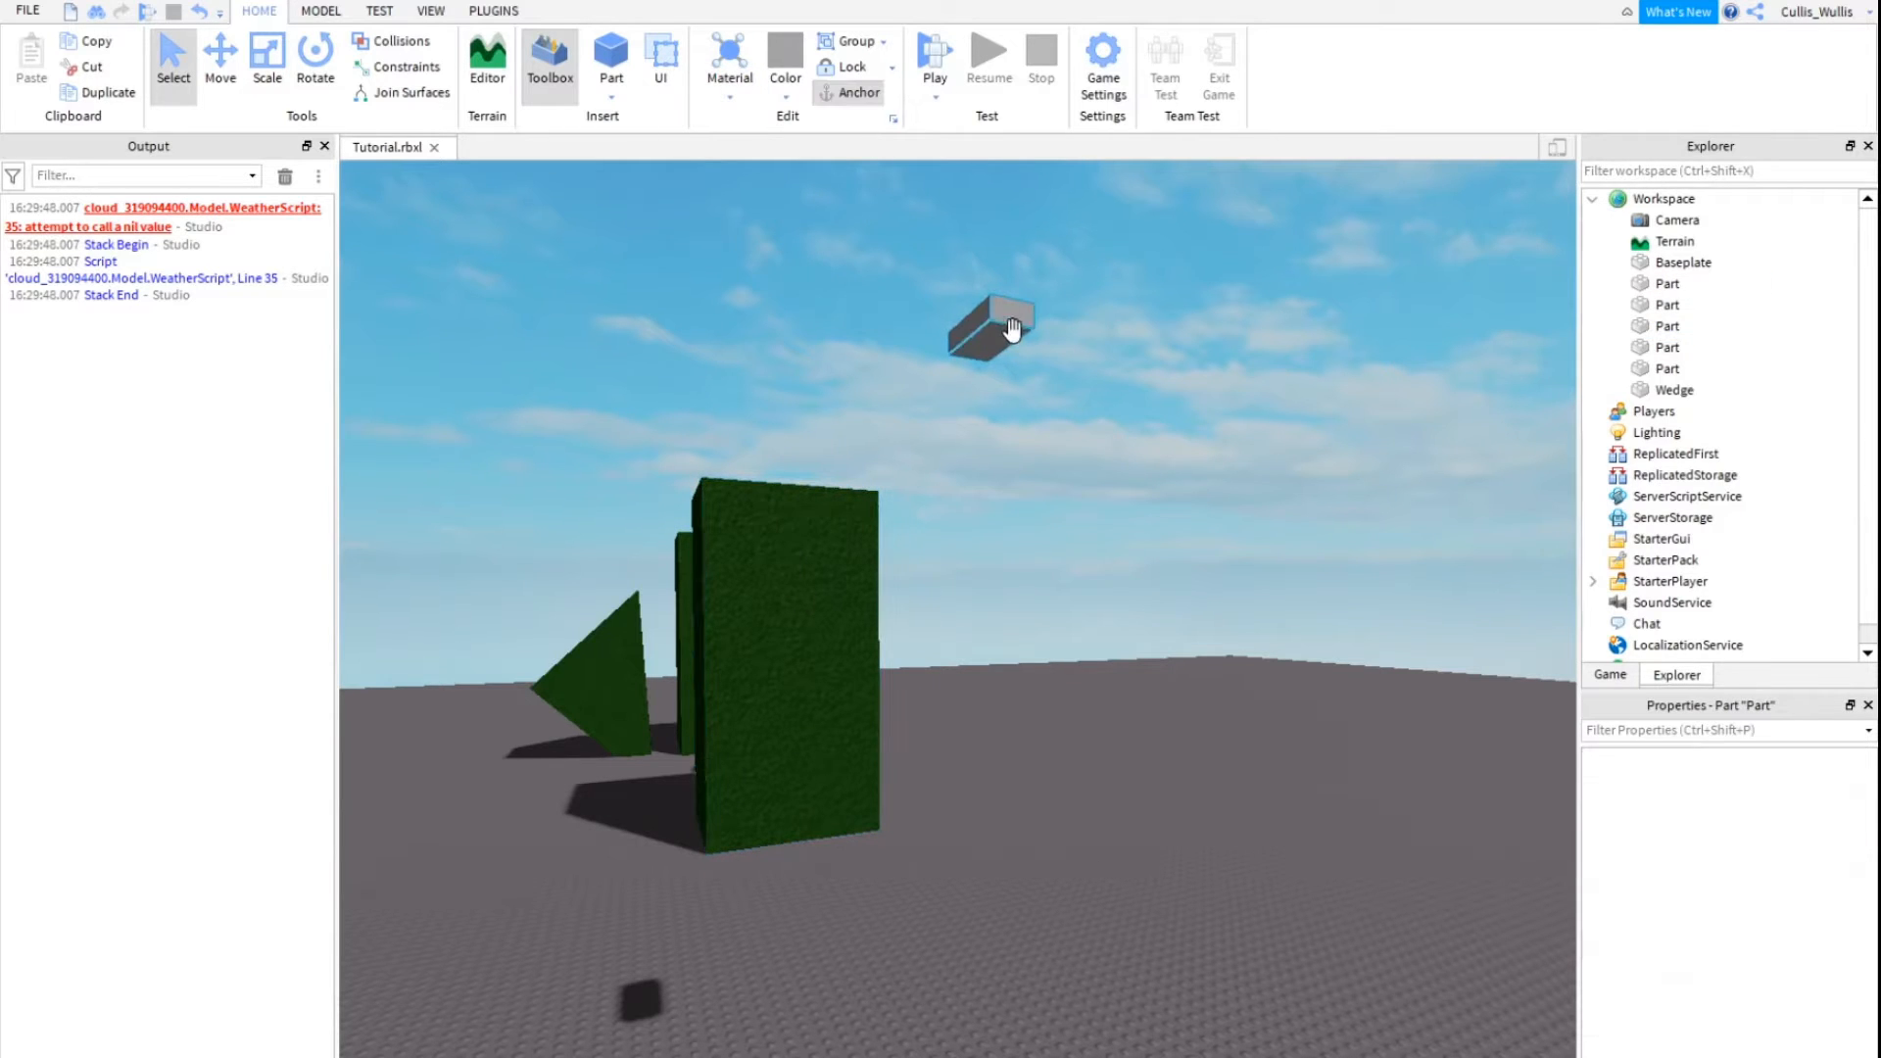
# Step: Filter the floating grey part's properties for "ANchored" and enable Anchored
pyautogui.click(995, 329)
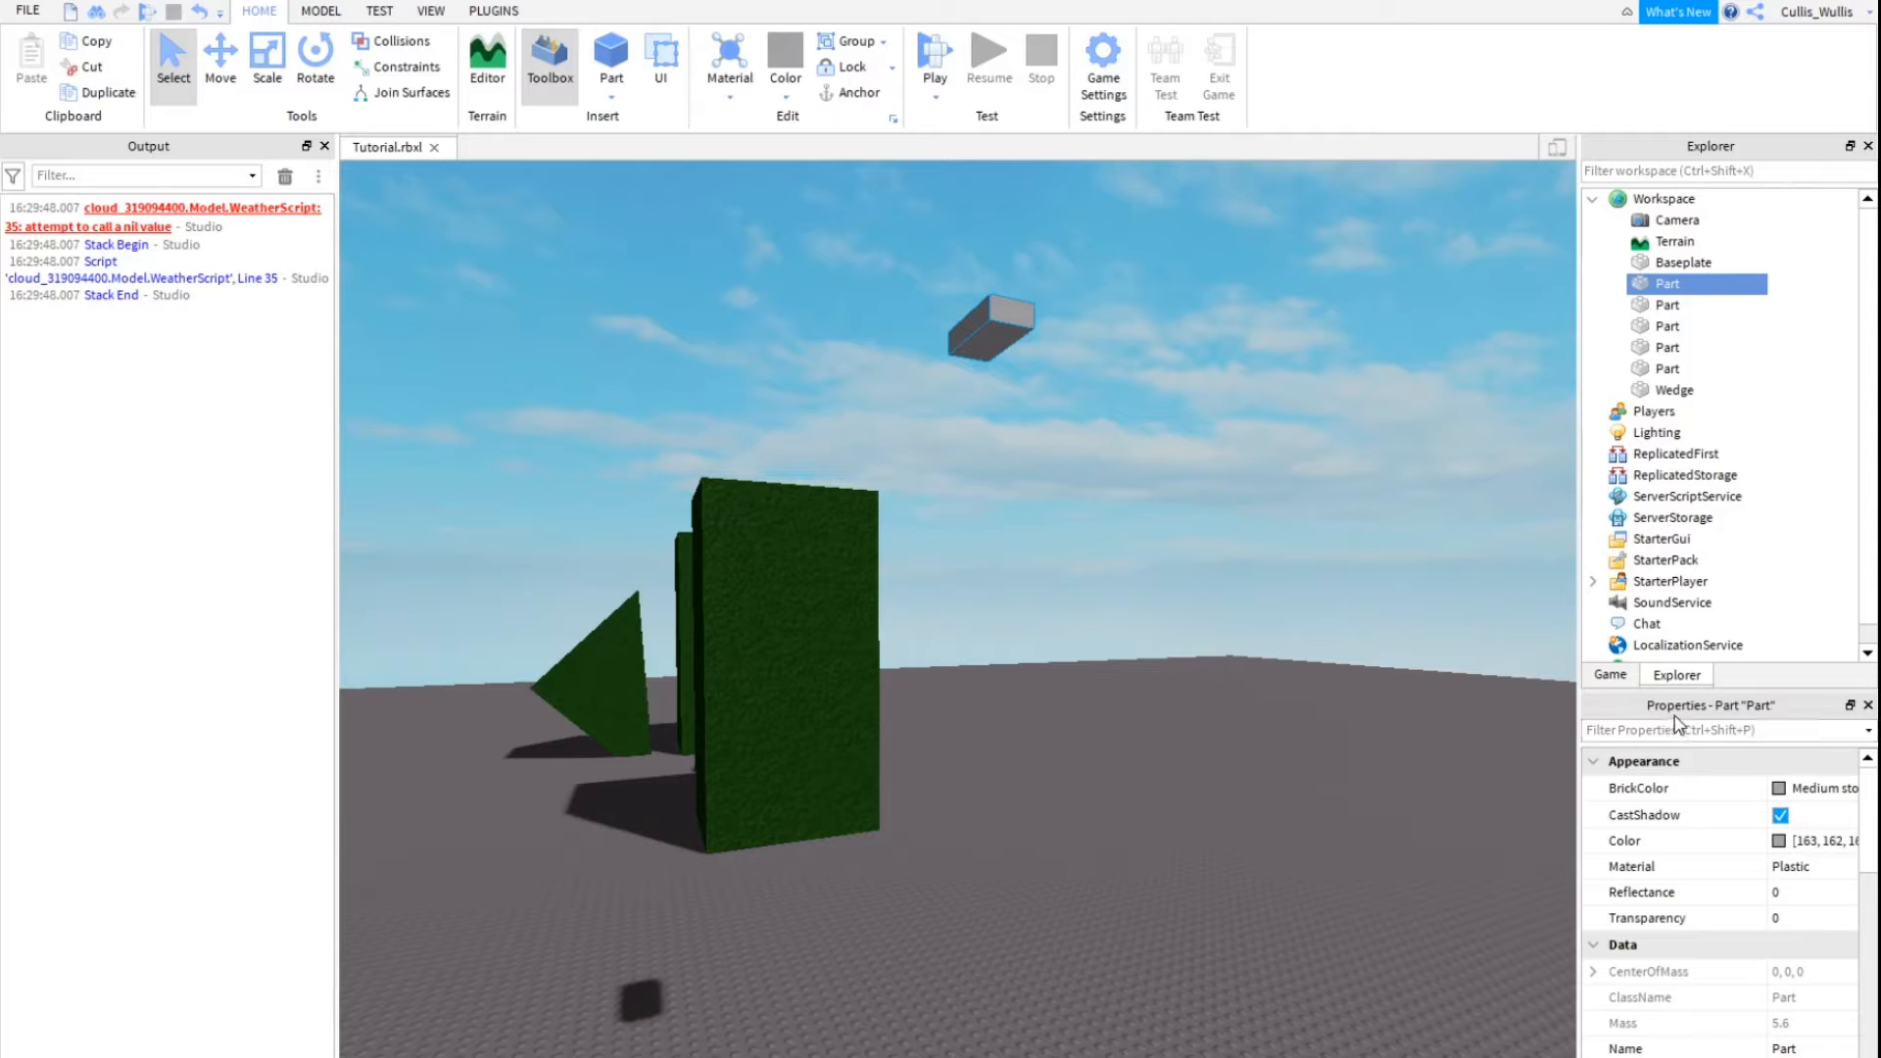
pyautogui.click(1629, 730)
pyautogui.write('ANchore')
pyautogui.write('d')
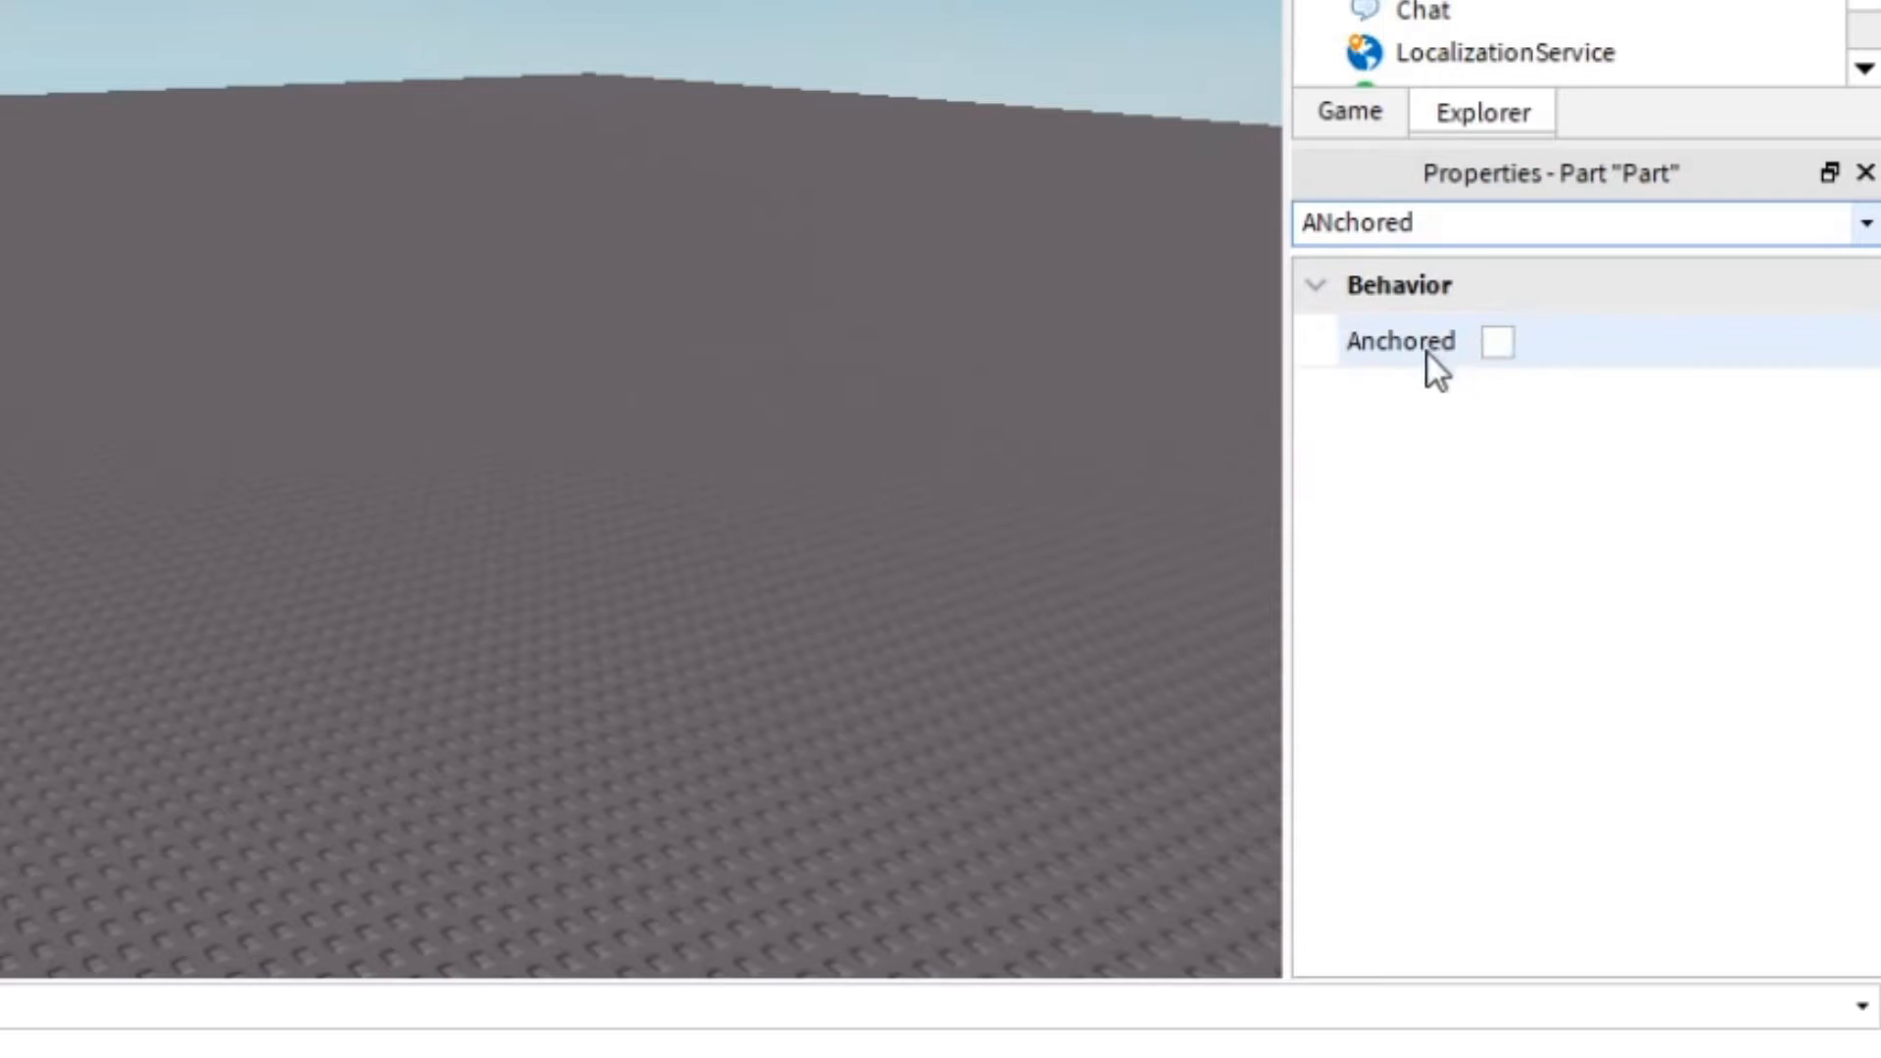
pyautogui.click(1499, 345)
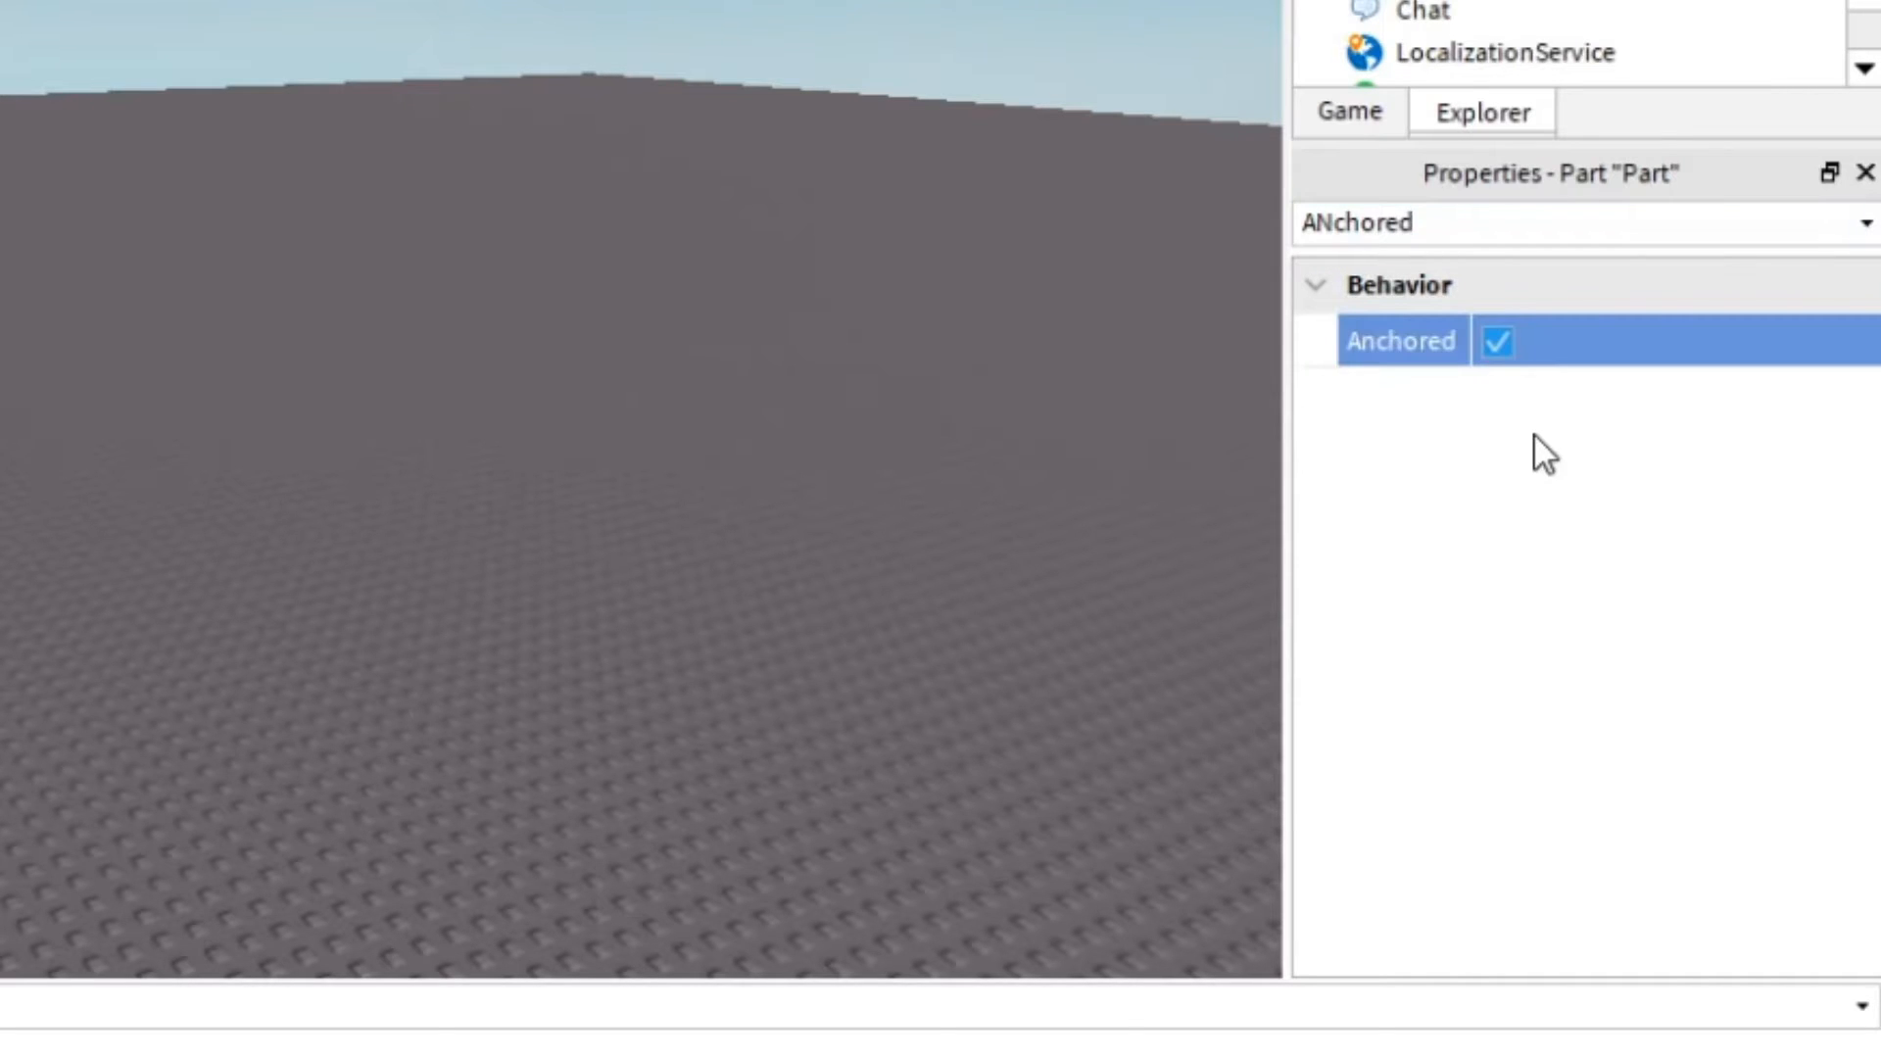
pyautogui.click(1203, 204)
pyautogui.moveTo(1203, 204); pyautogui.dragTo(1204, 294, button='right')
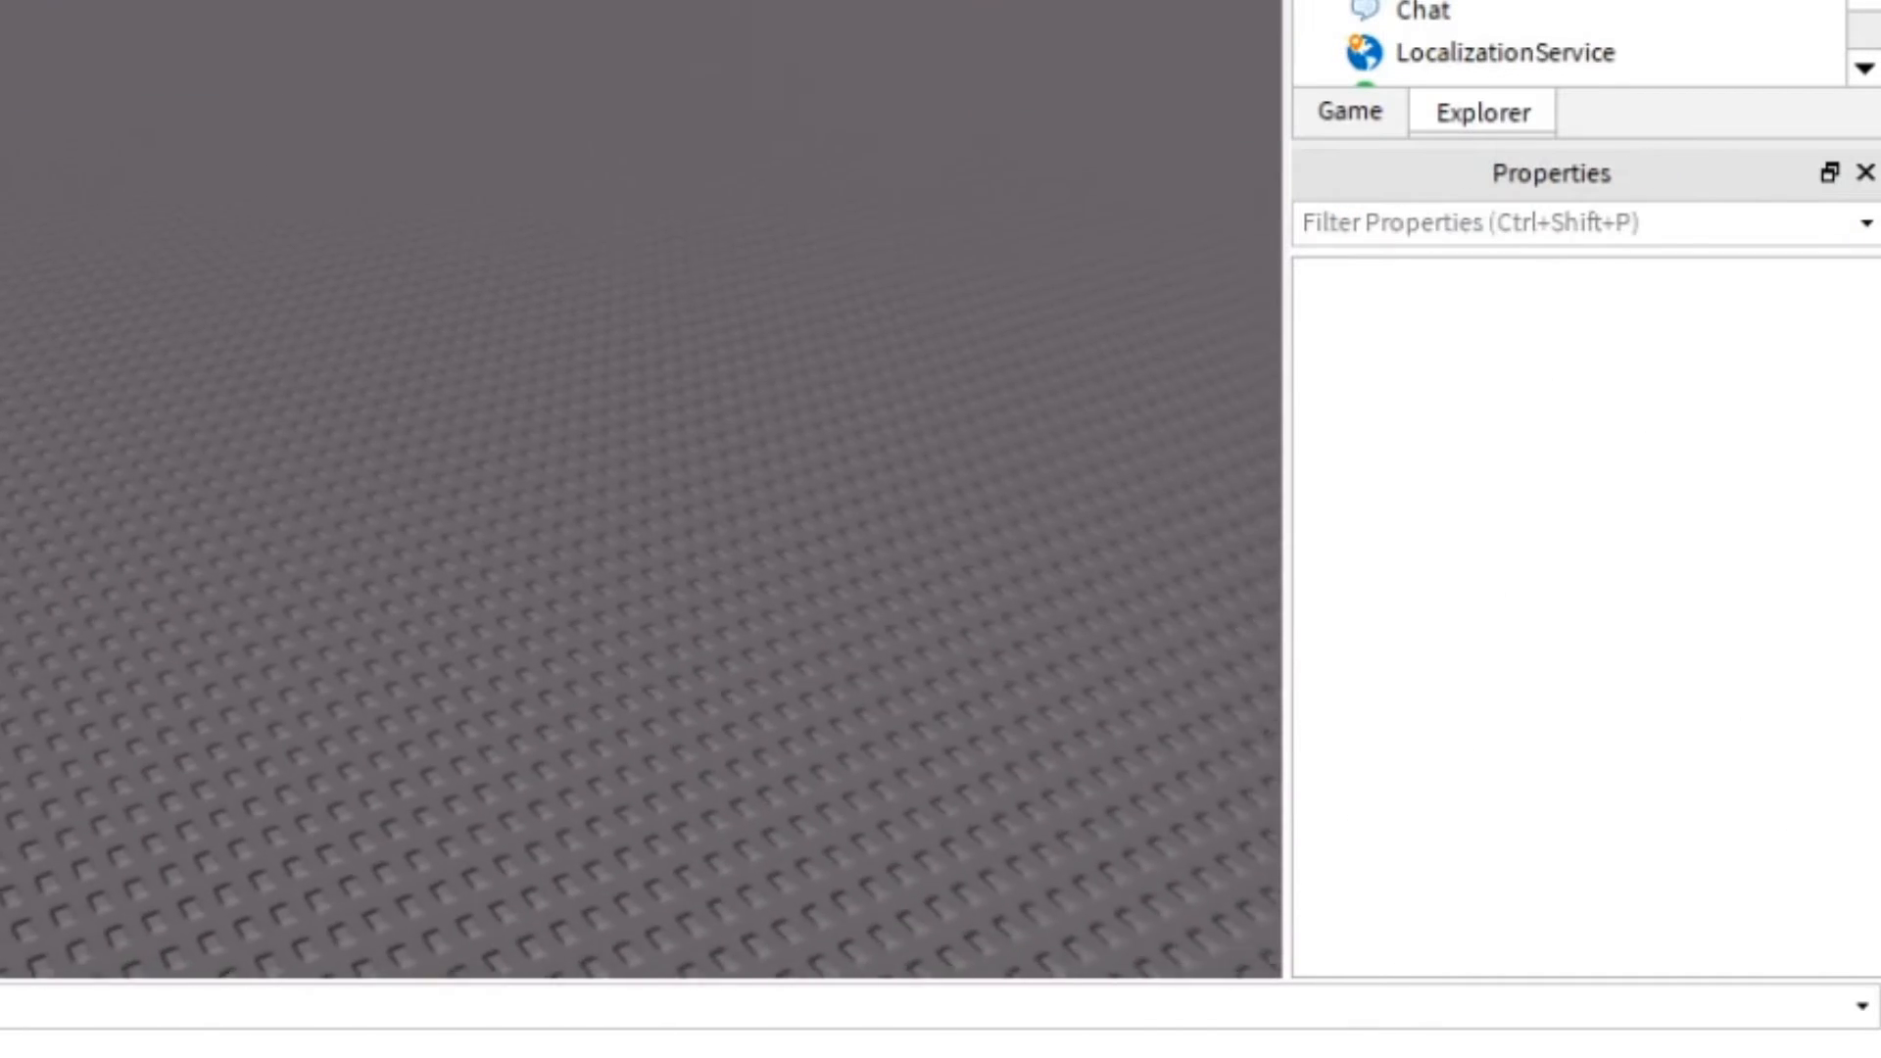
# Step: Test the anchored part with a Run simulation and stop the simulation
pyautogui.rightClick(918, 37)
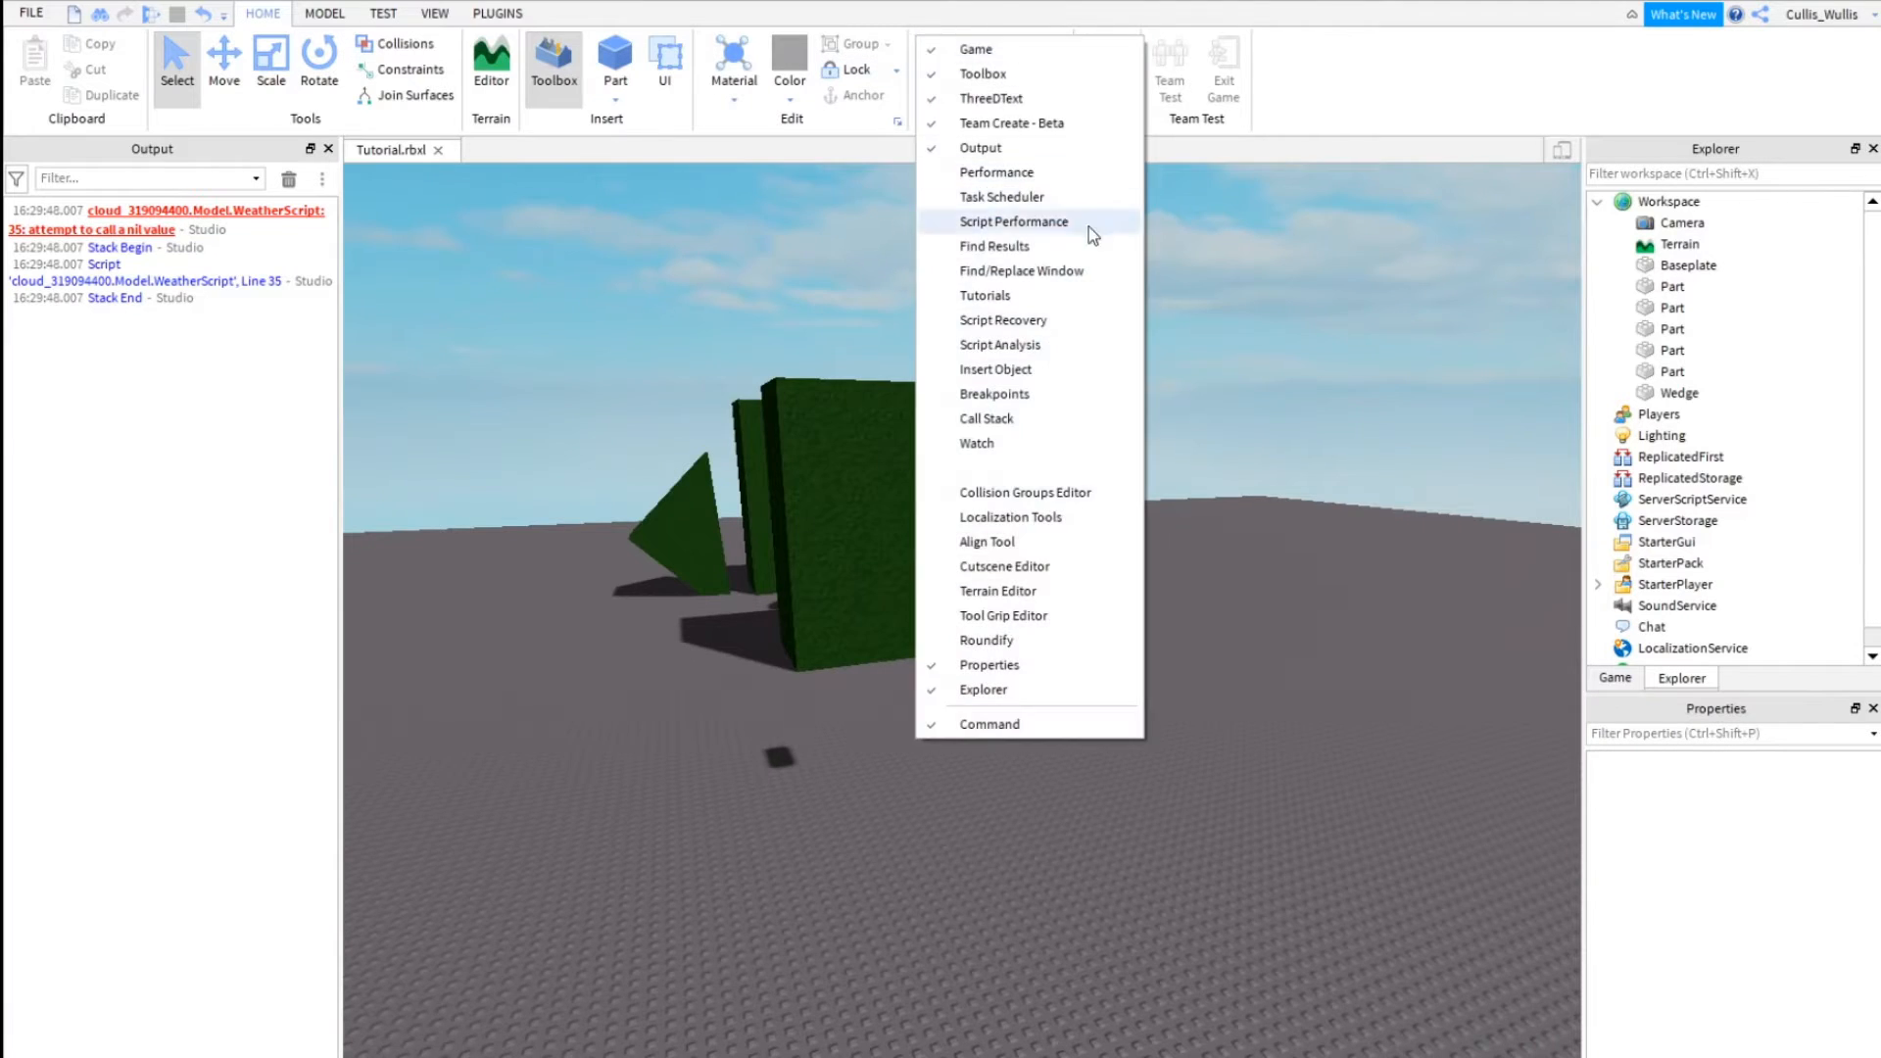
pyautogui.moveTo(1367, 299); pyautogui.dragTo(1371, 245, button='right')
pyautogui.press('w')
pyautogui.click(940, 99)
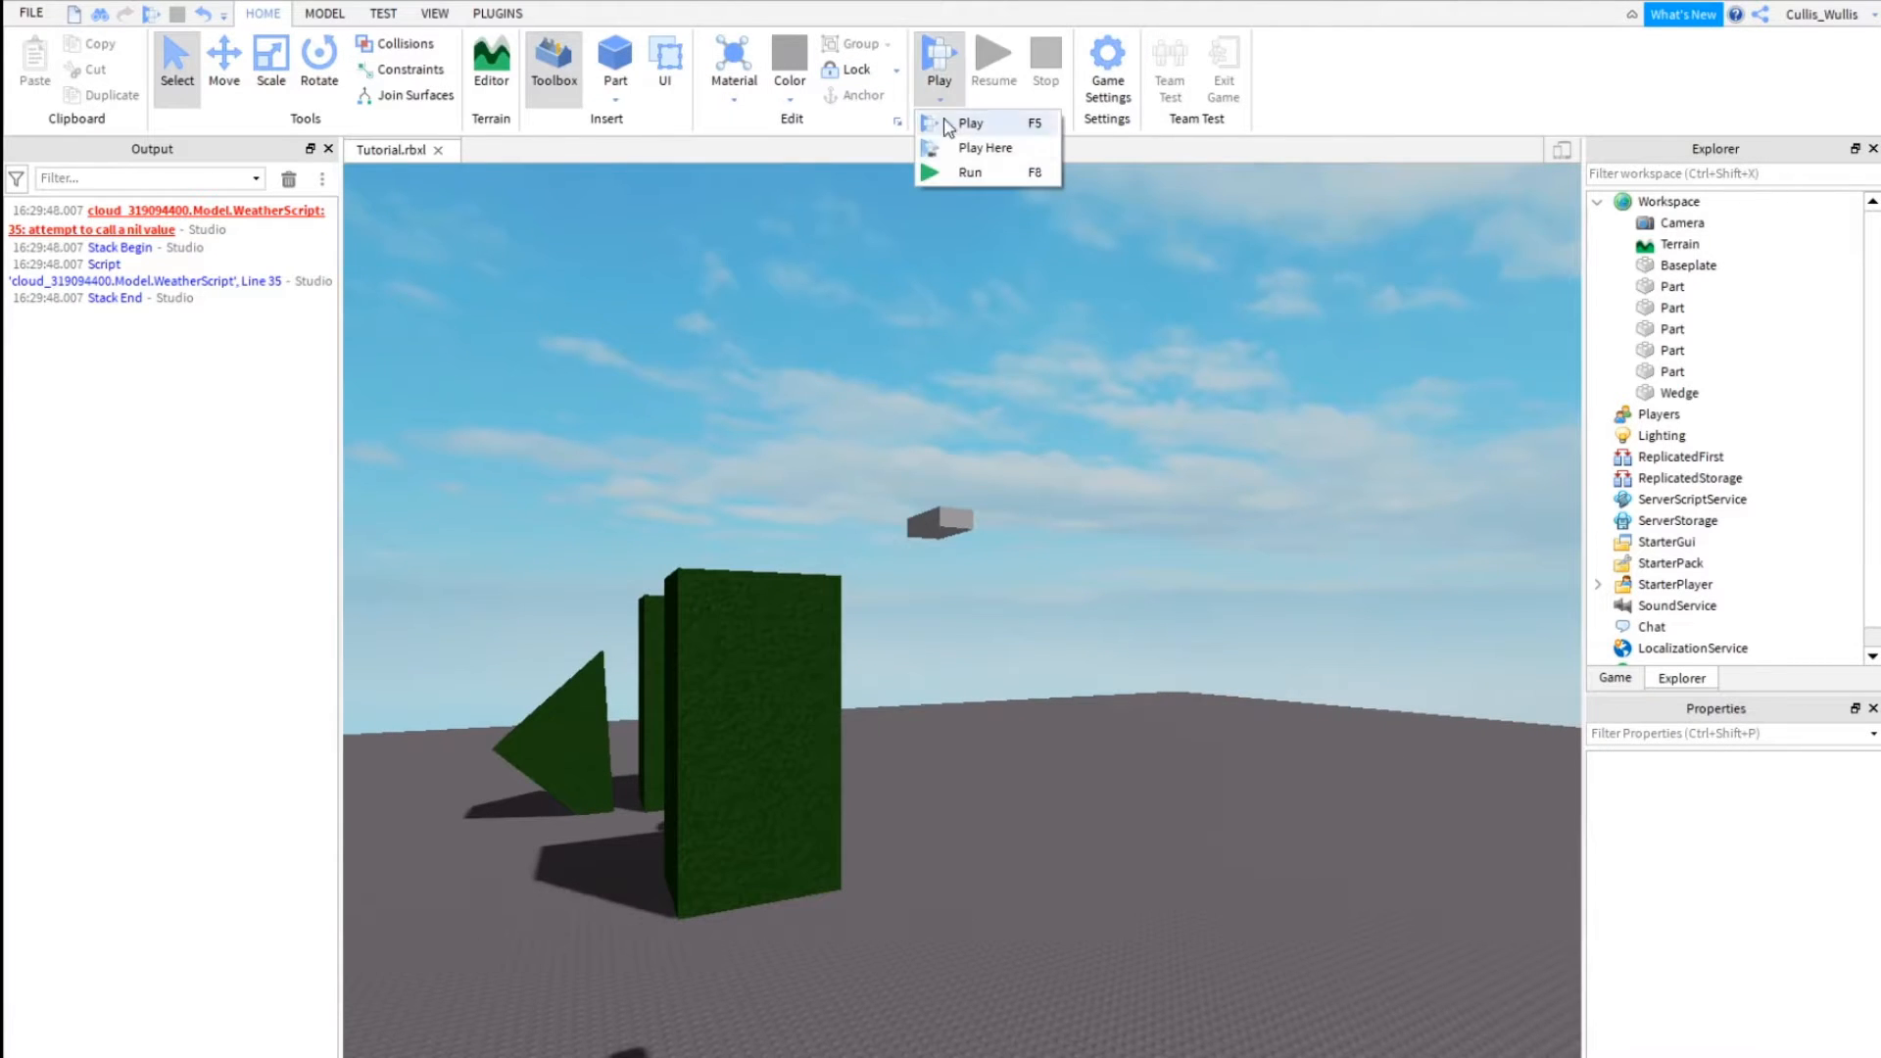
pyautogui.click(972, 174)
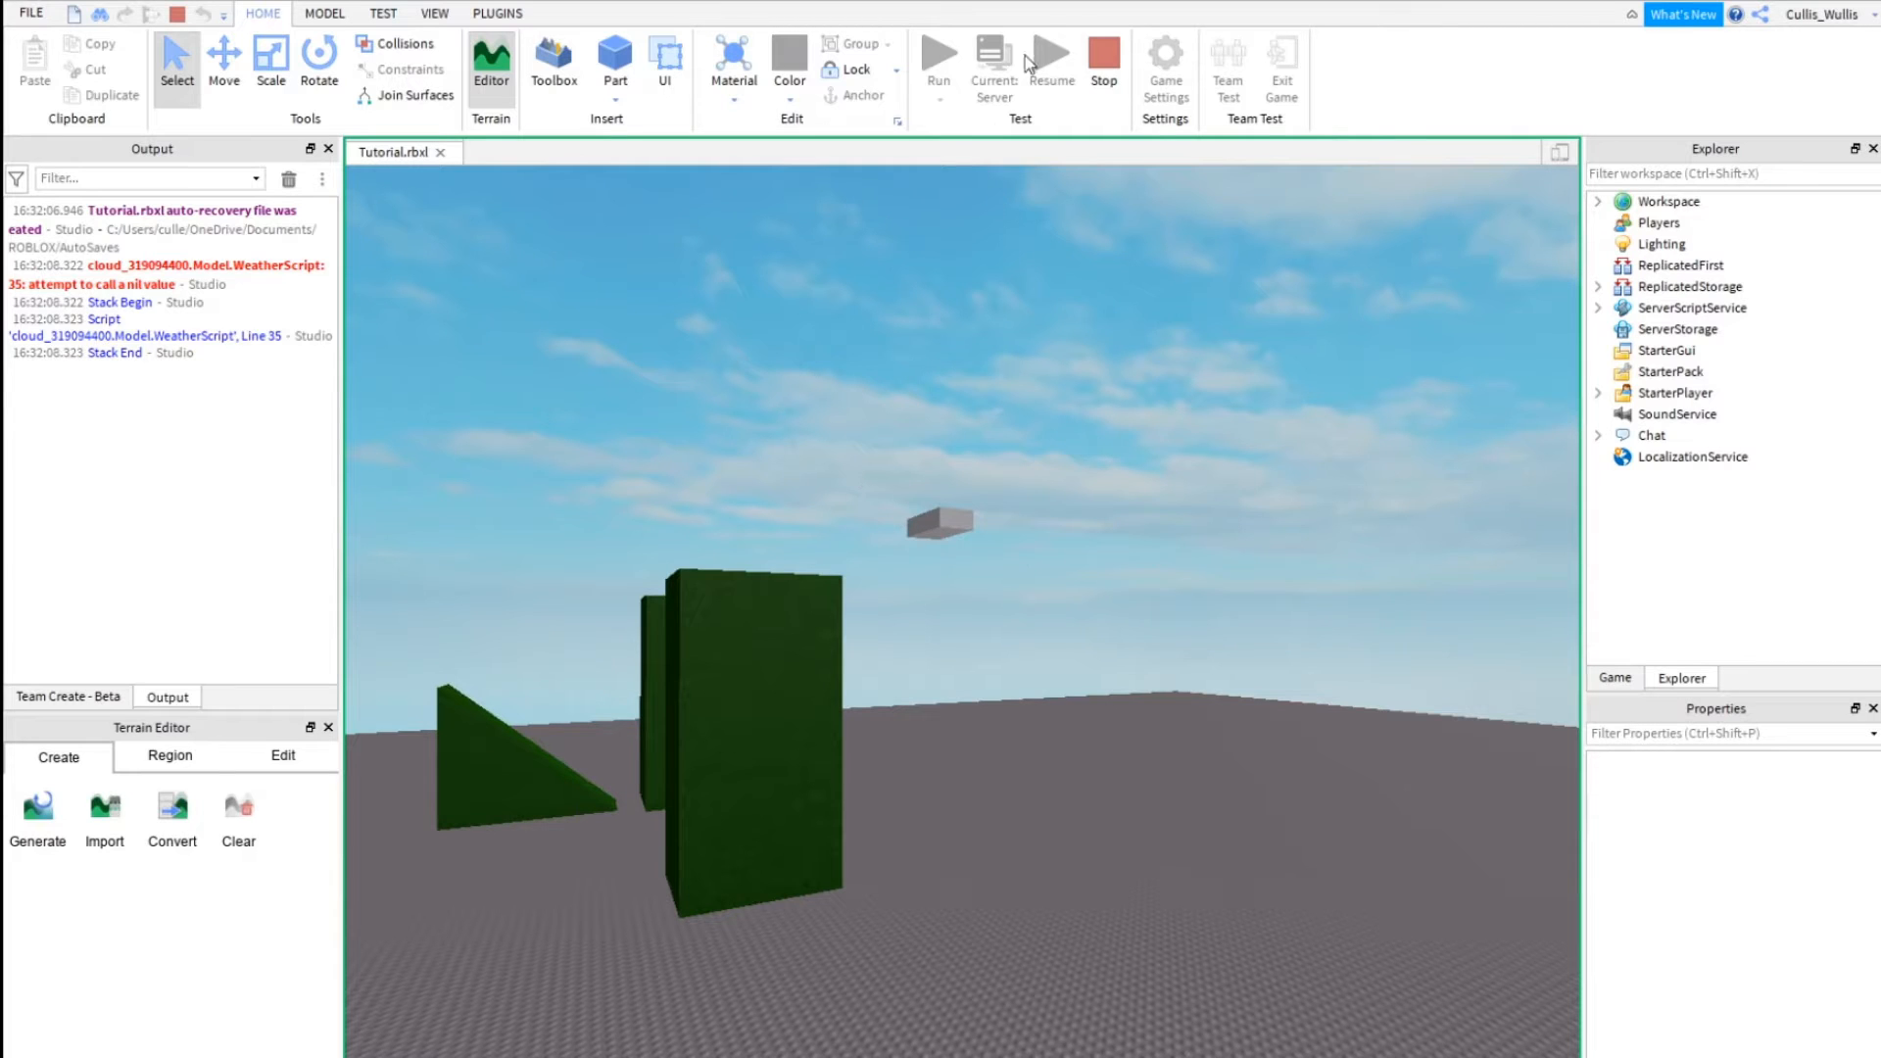
pyautogui.click(1104, 55)
# Step: Filter the floating grey part's properties for "Anch" and disable Anchored
pyautogui.click(942, 519)
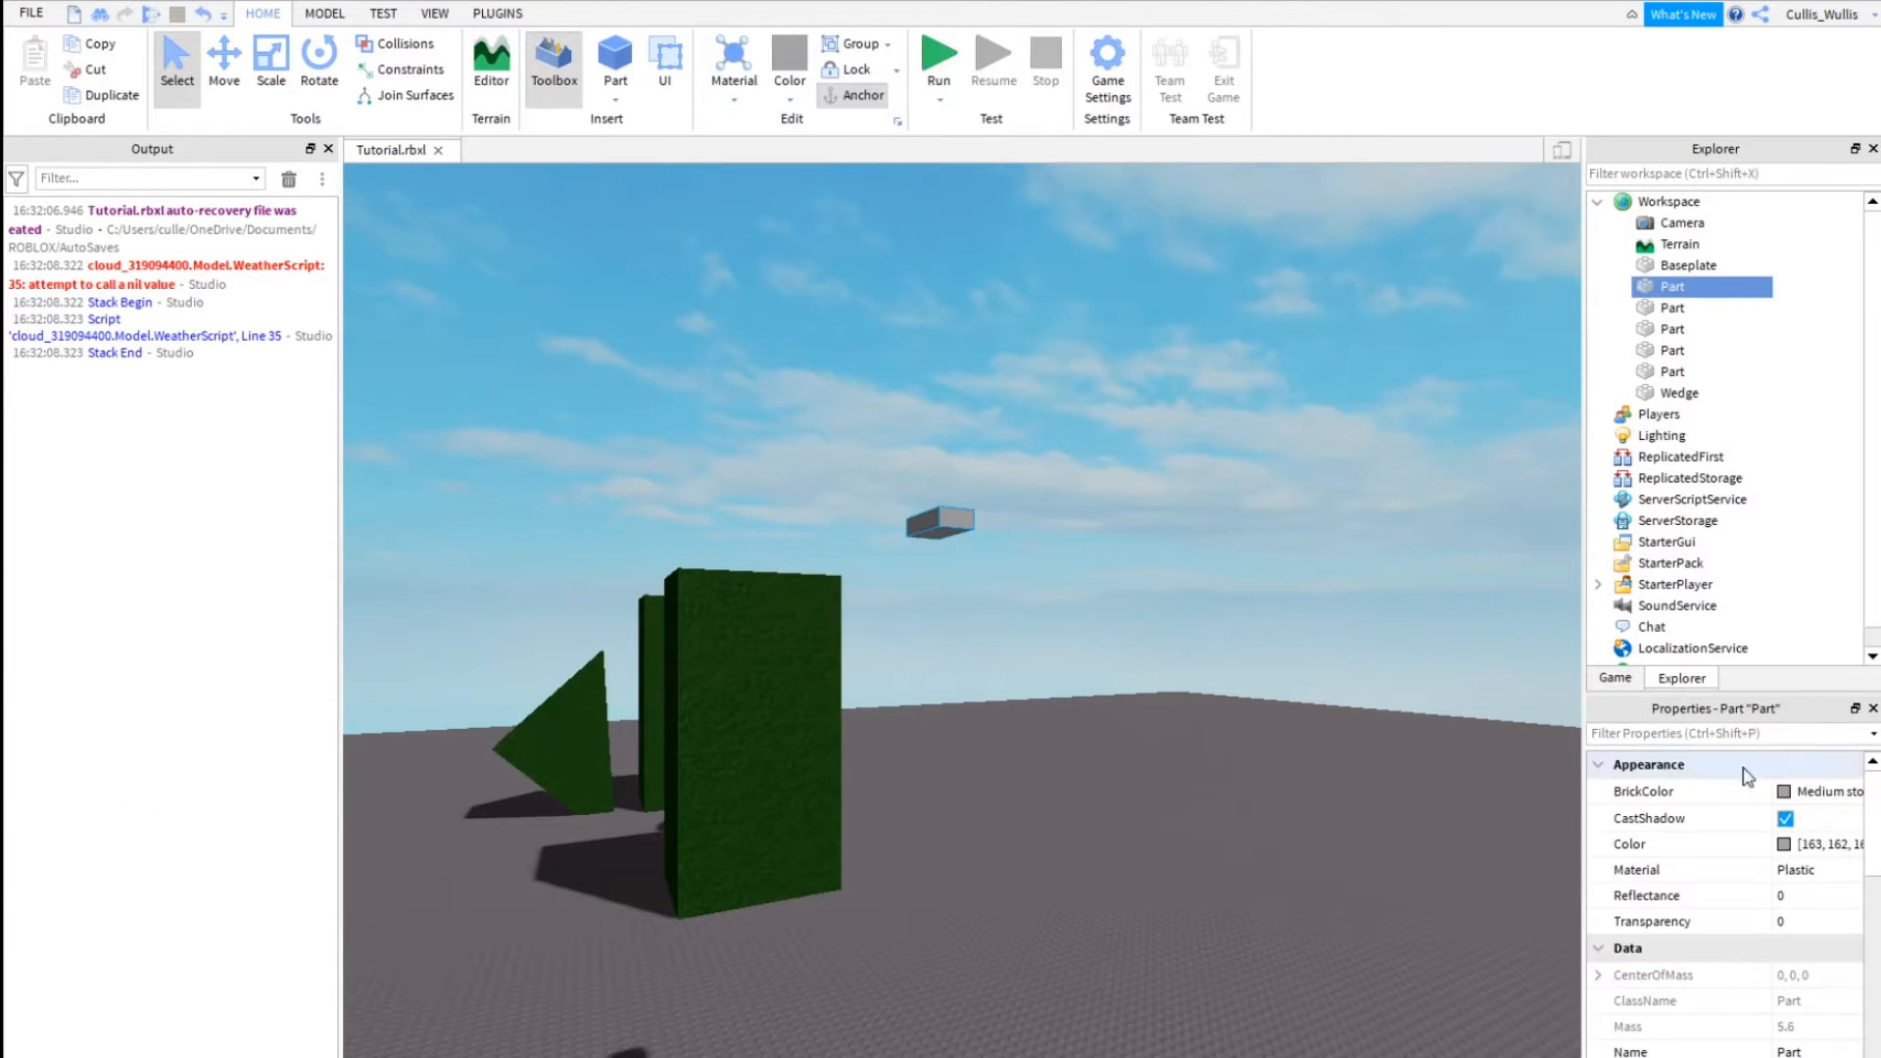
pyautogui.click(1709, 733)
pyautogui.write('Anch')
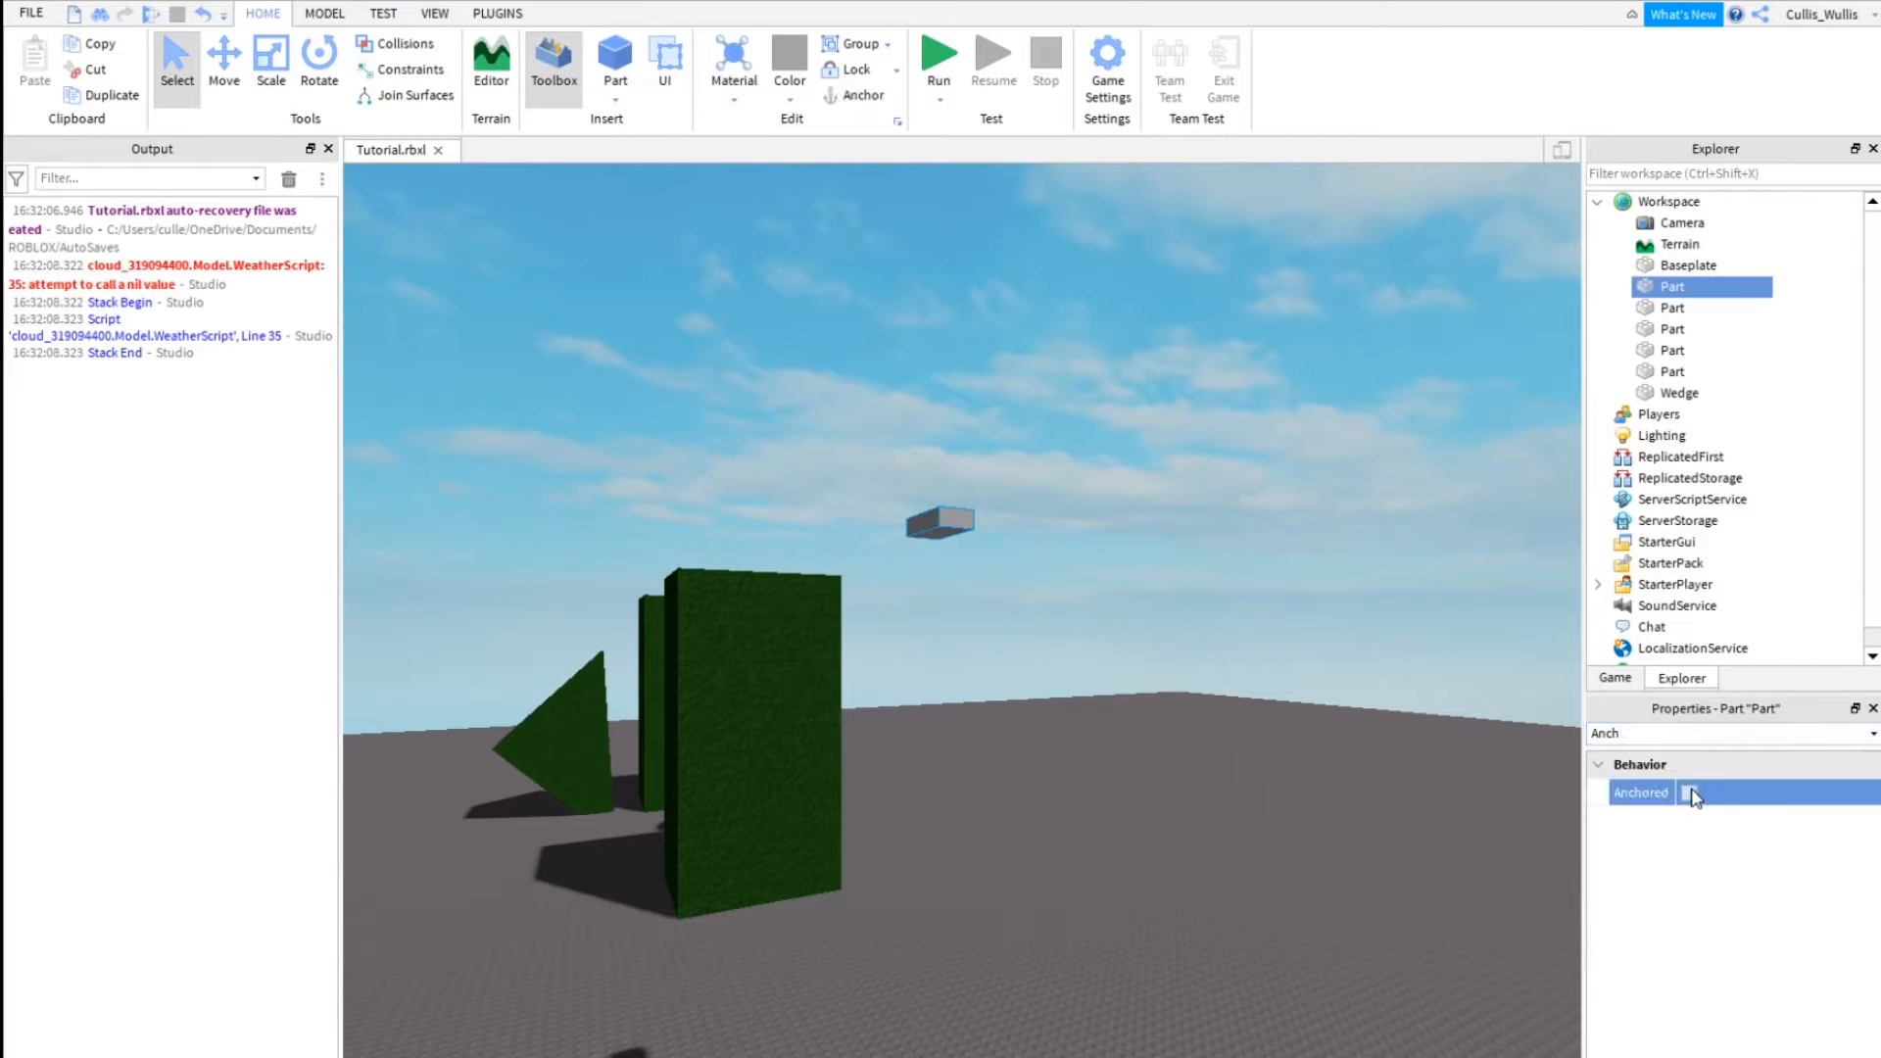
pyautogui.click(1319, 645)
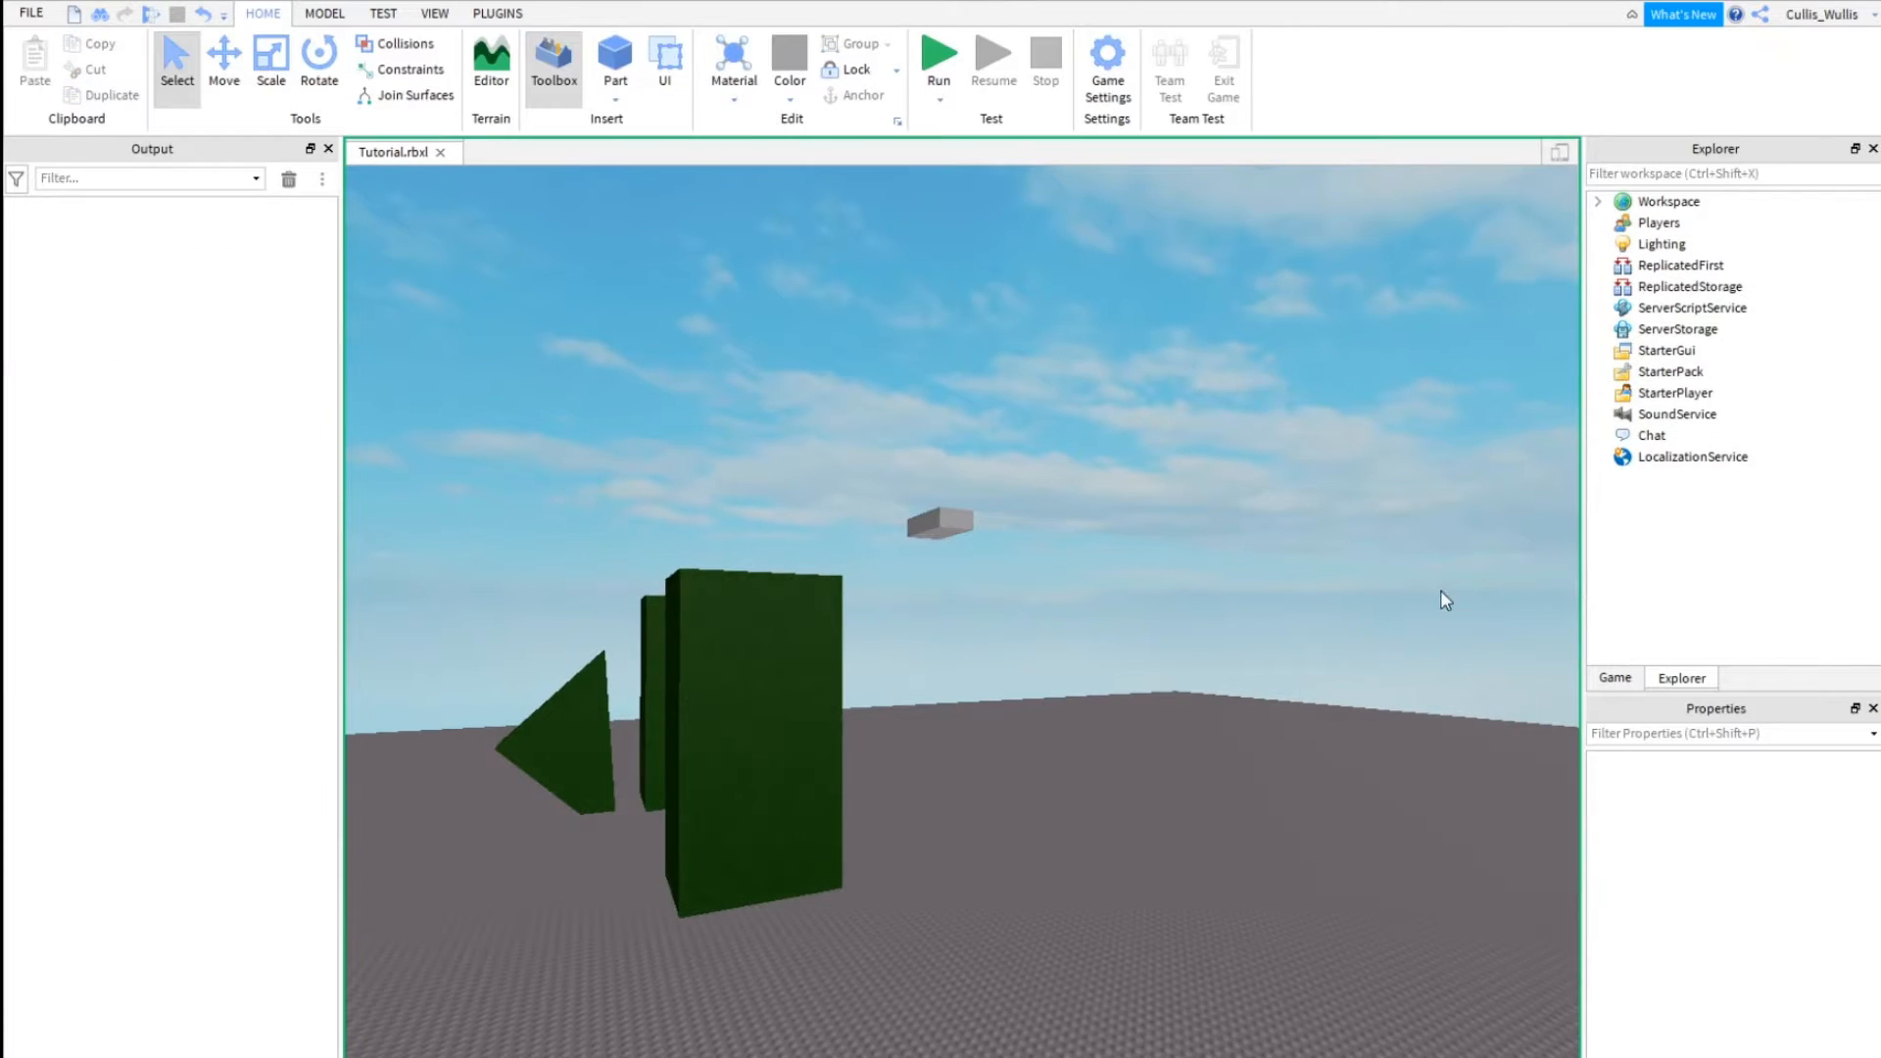
# Step: Find and select the unanchored grey part on the baseplate in the running simulation
pyautogui.moveTo(1305, 546); pyautogui.dragTo(1305, 546, button='right')
pyautogui.press('a')
pyautogui.click(1266, 678)
pyautogui.press('d')
pyautogui.click(1033, 618)
pyautogui.click(1145, 674)
pyautogui.press('d')
# Step: Lift the unanchored part high into the air with the Move tool, watch its motion and stop the simulation
pyautogui.click(233, 61)
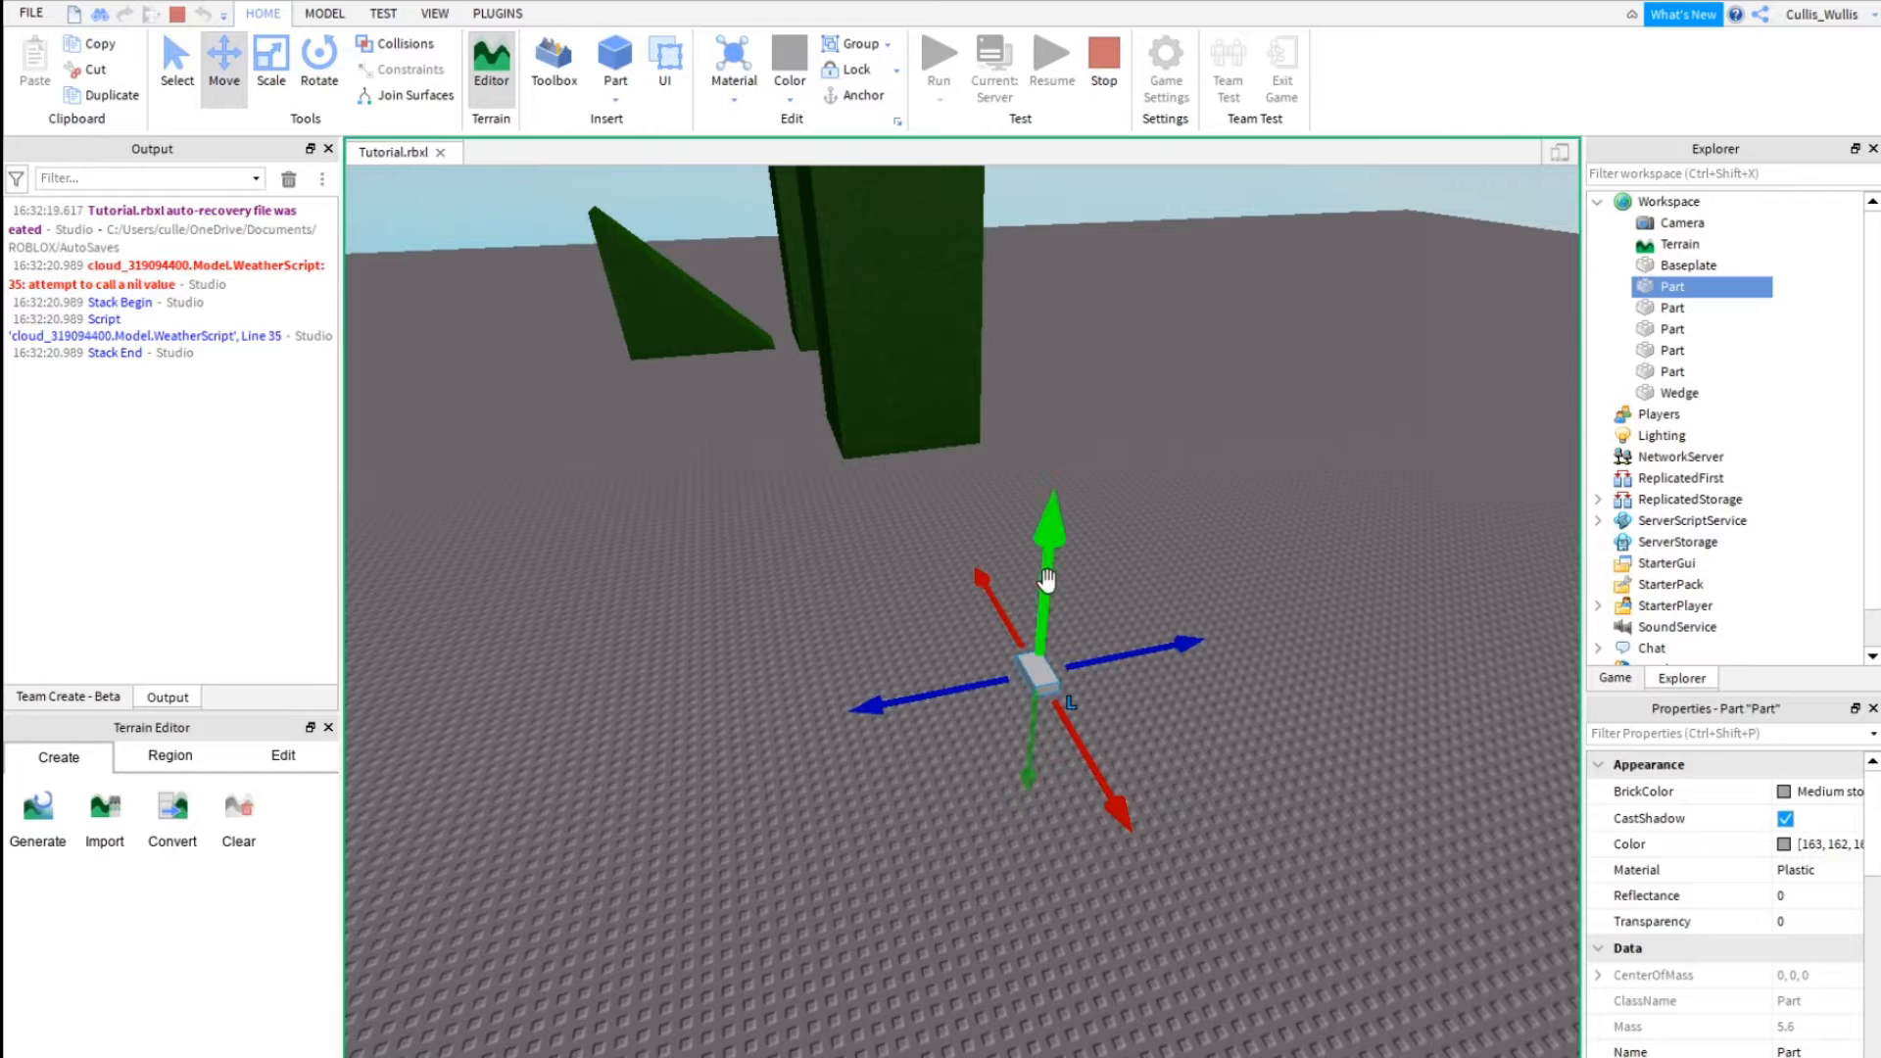
pyautogui.moveTo(1036, 575); pyautogui.dragTo(1043, 554)
pyautogui.moveTo(1042, 555); pyautogui.dragTo(1043, 555, button='right')
pyautogui.moveTo(1042, 555); pyautogui.dragTo(1043, 554)
pyautogui.moveTo(1042, 554); pyautogui.dragTo(1043, 555, button='right')
pyautogui.moveTo(1042, 554); pyautogui.dragTo(1021, 329)
pyautogui.click(1092, 334)
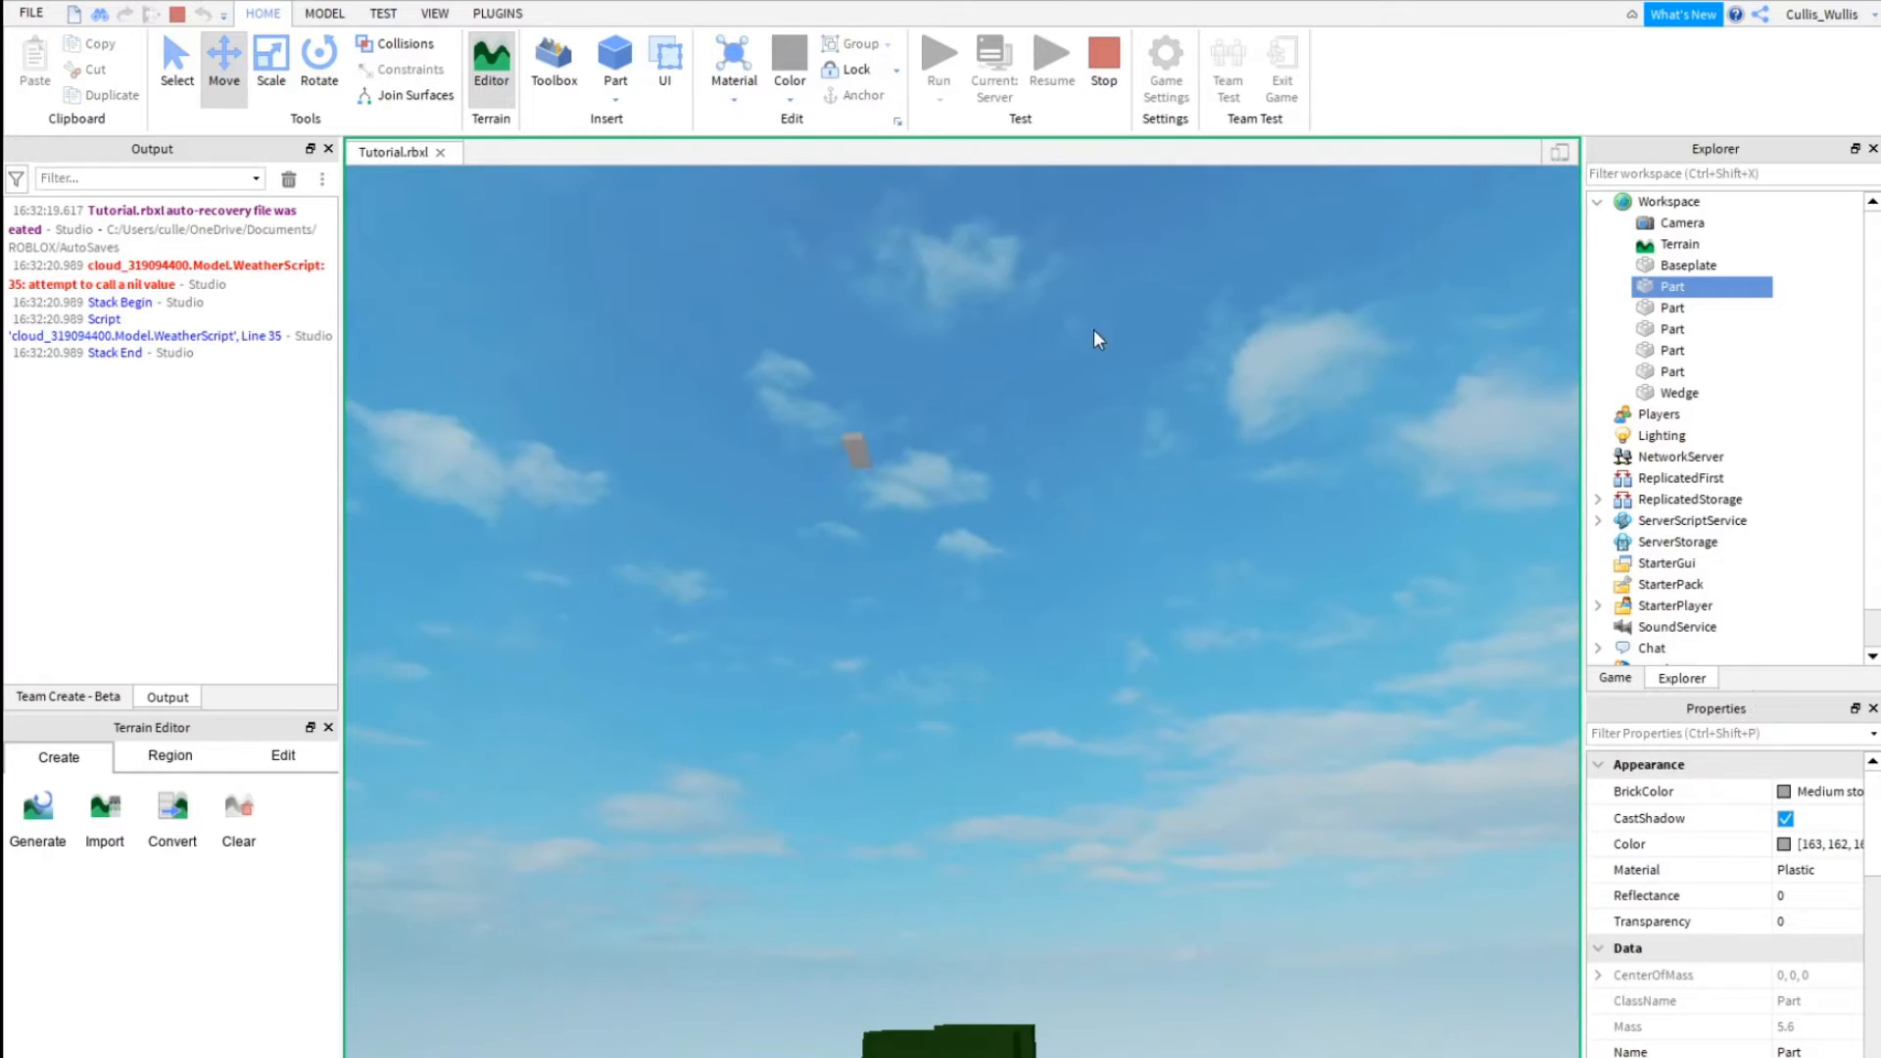
pyautogui.moveTo(1101, 409); pyautogui.dragTo(1102, 409, button='right')
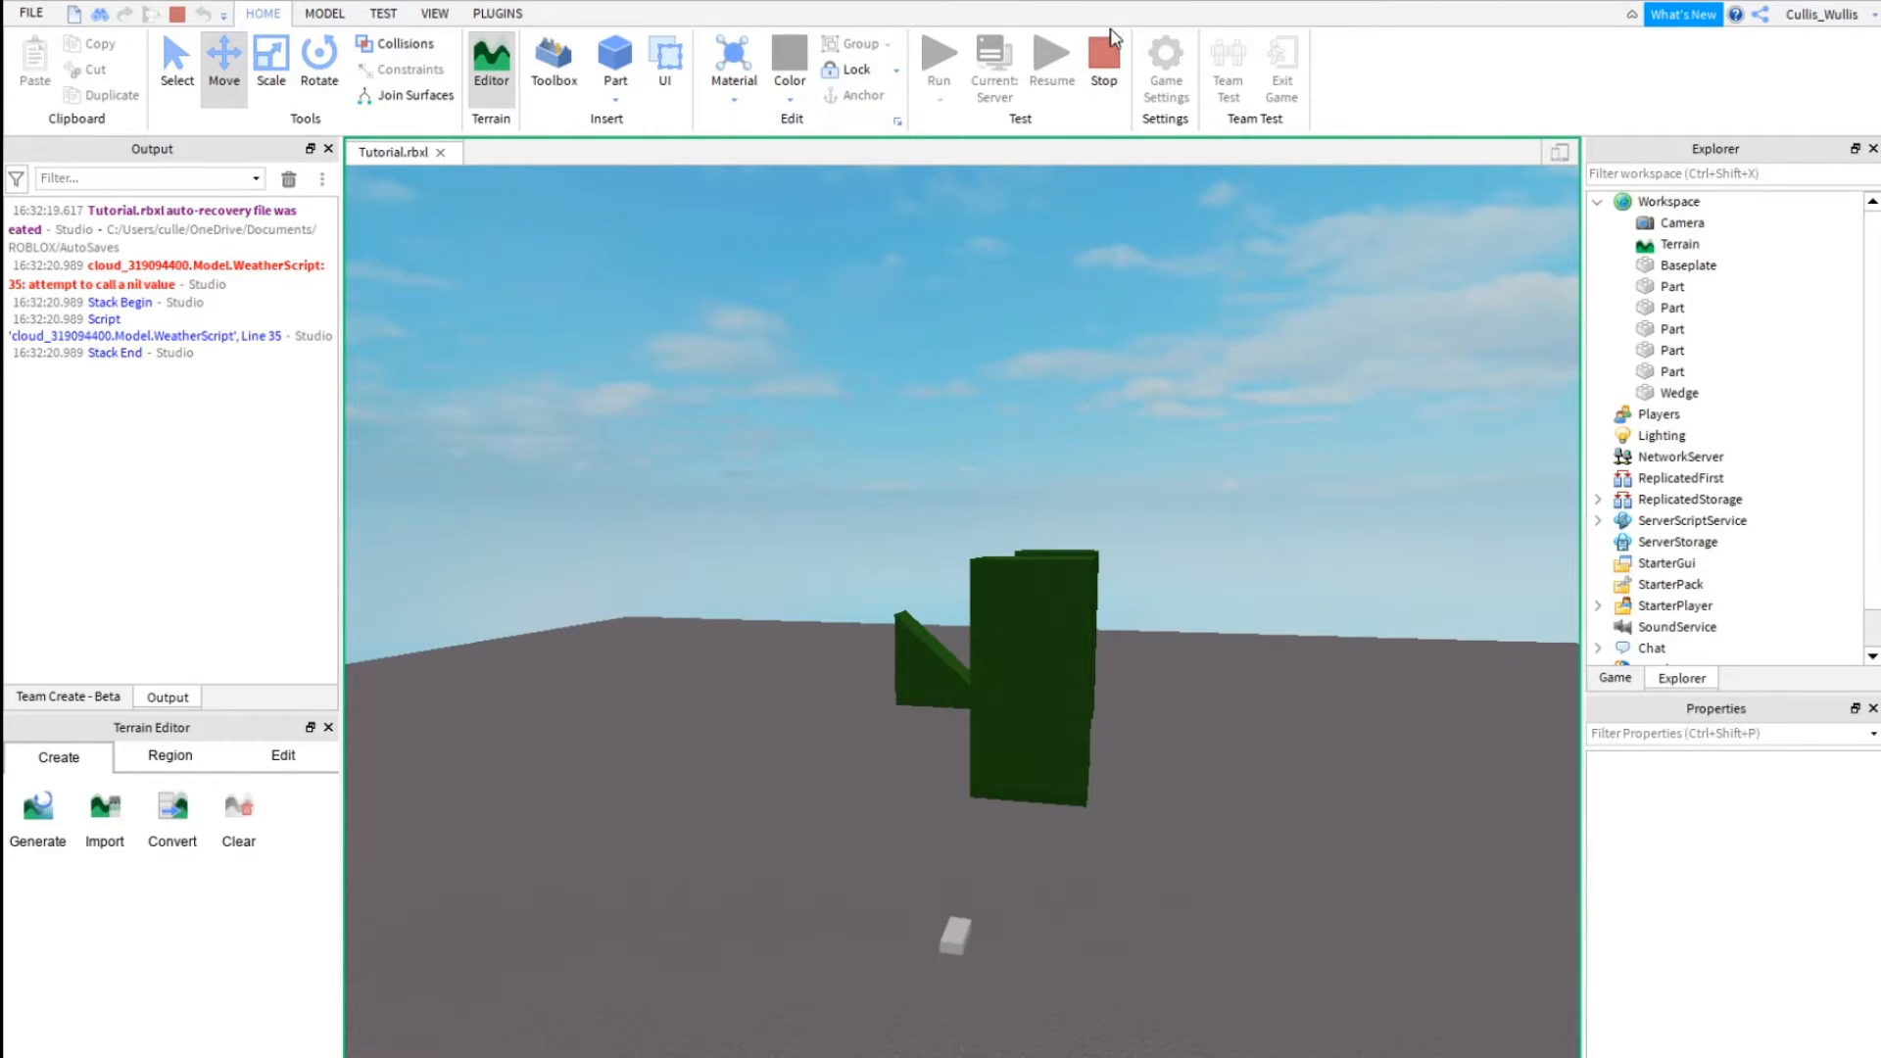
pyautogui.click(1100, 65)
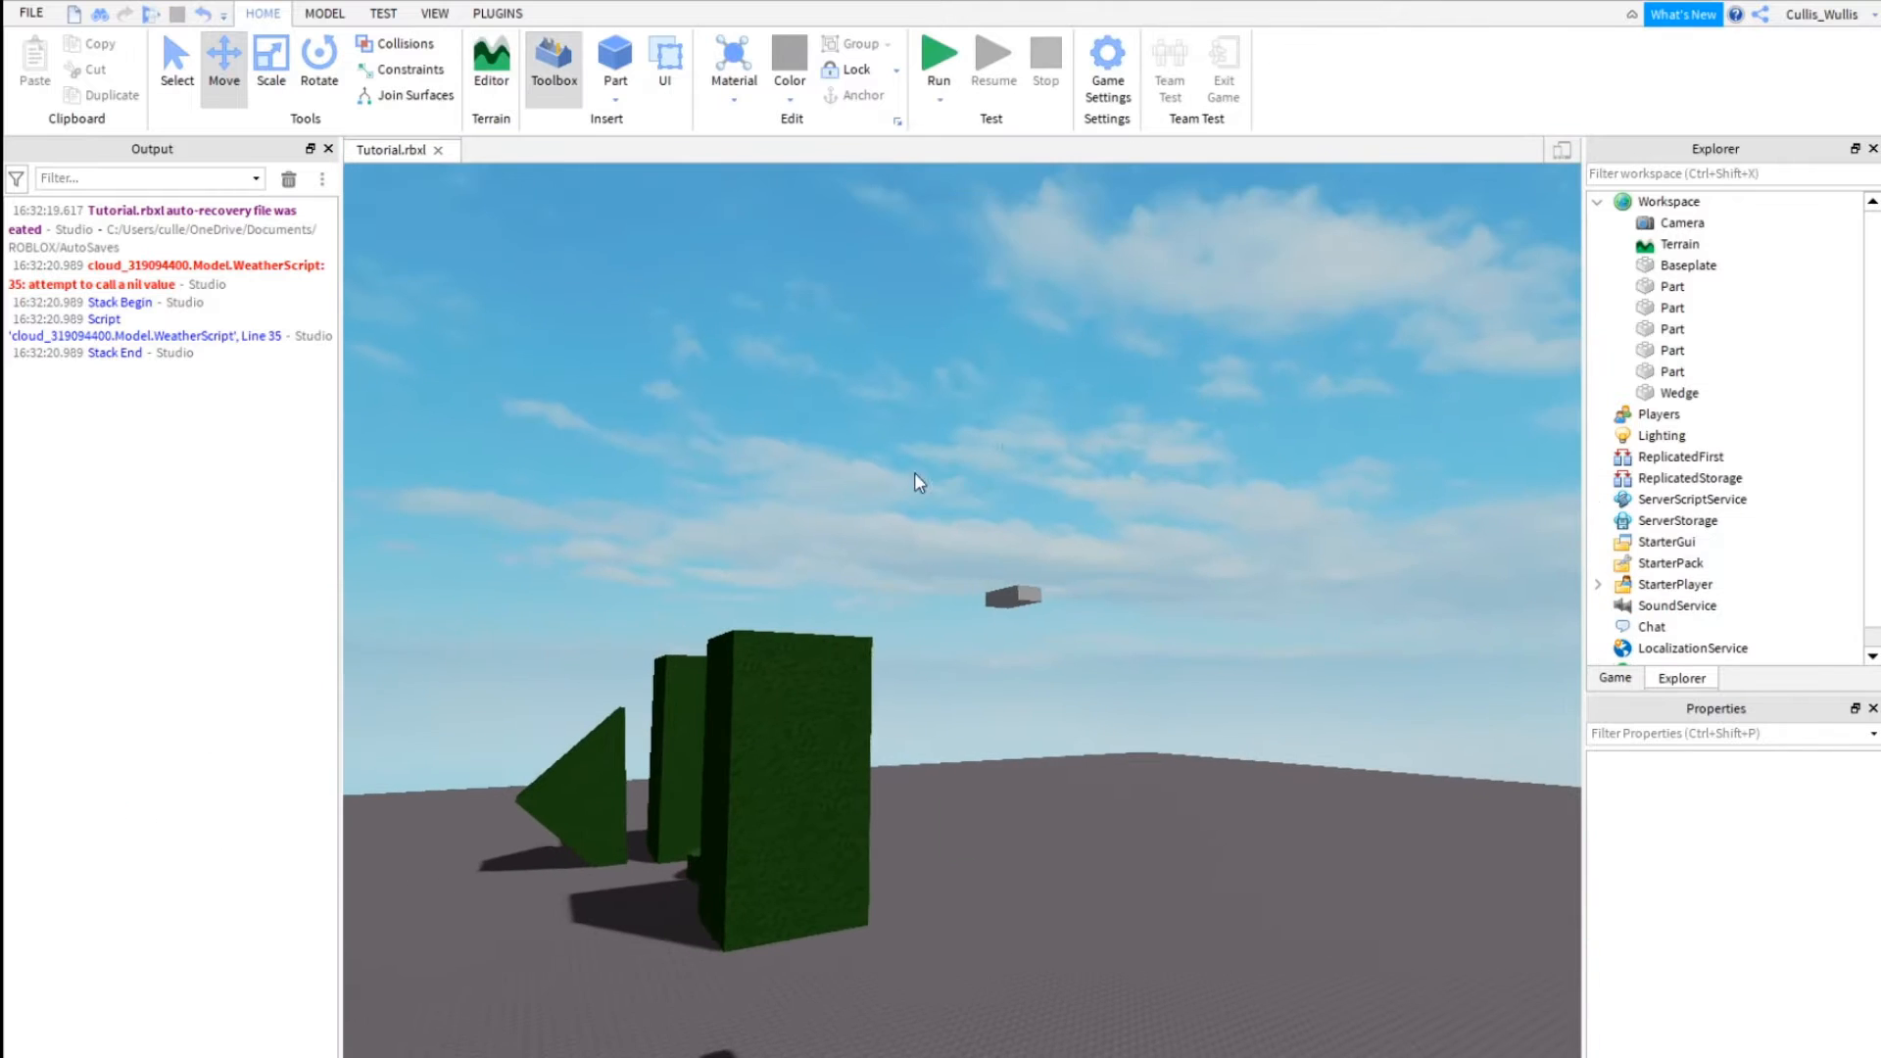
# Step: Anchor the floating grey part and test it in a short simulation run
pyautogui.click(1015, 596)
pyautogui.click(856, 96)
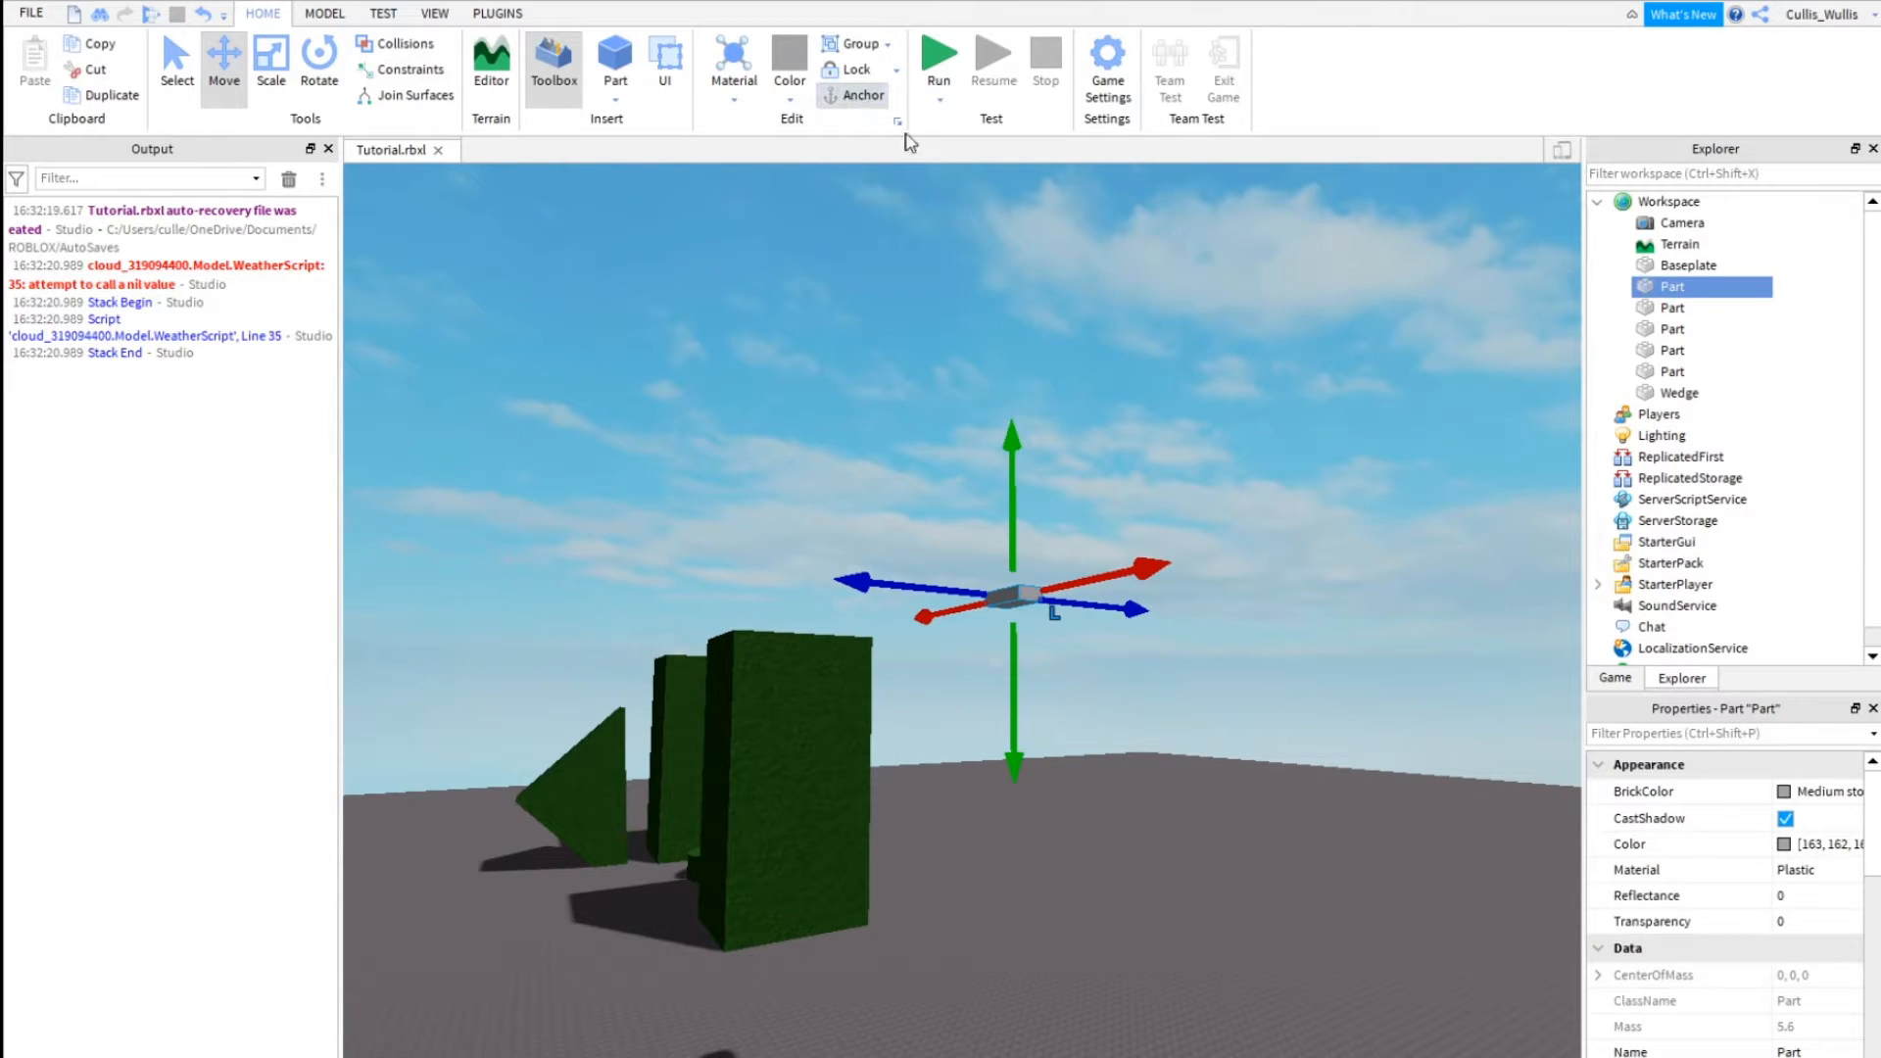
pyautogui.click(1007, 227)
pyautogui.click(957, 55)
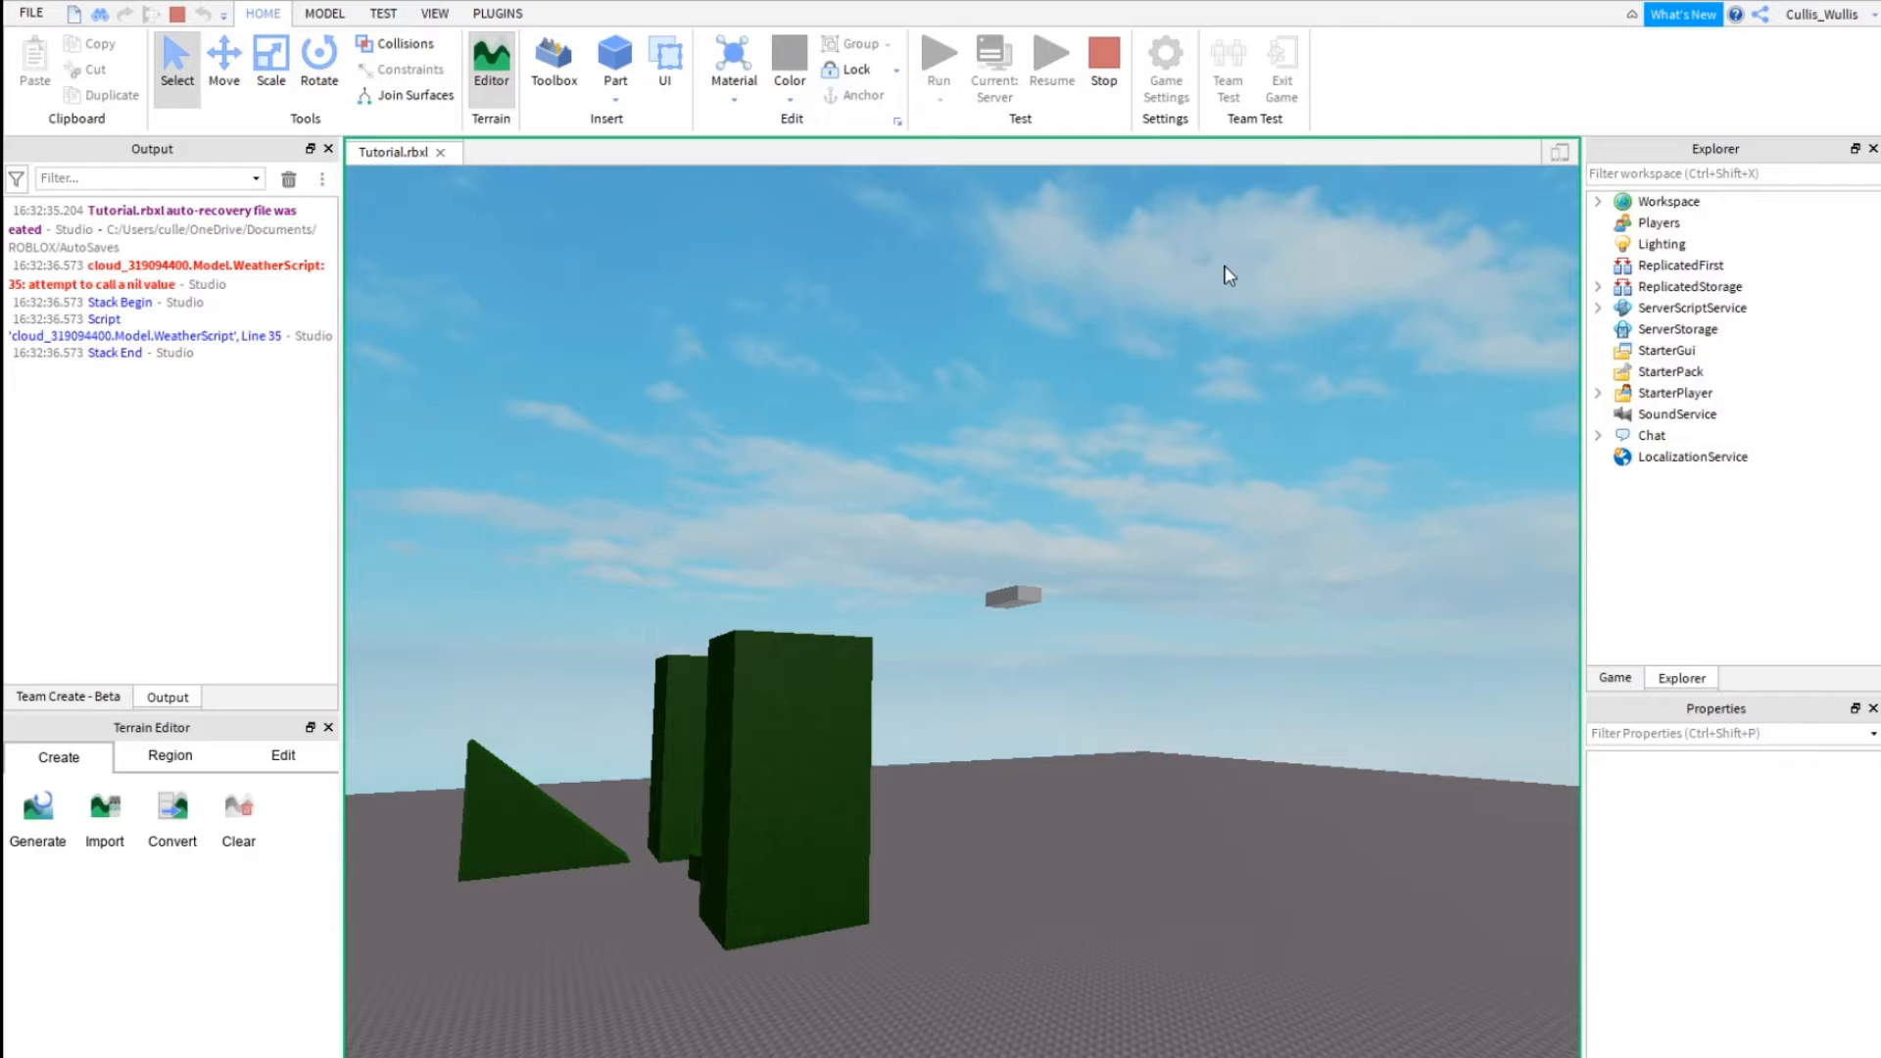
pyautogui.click(1104, 59)
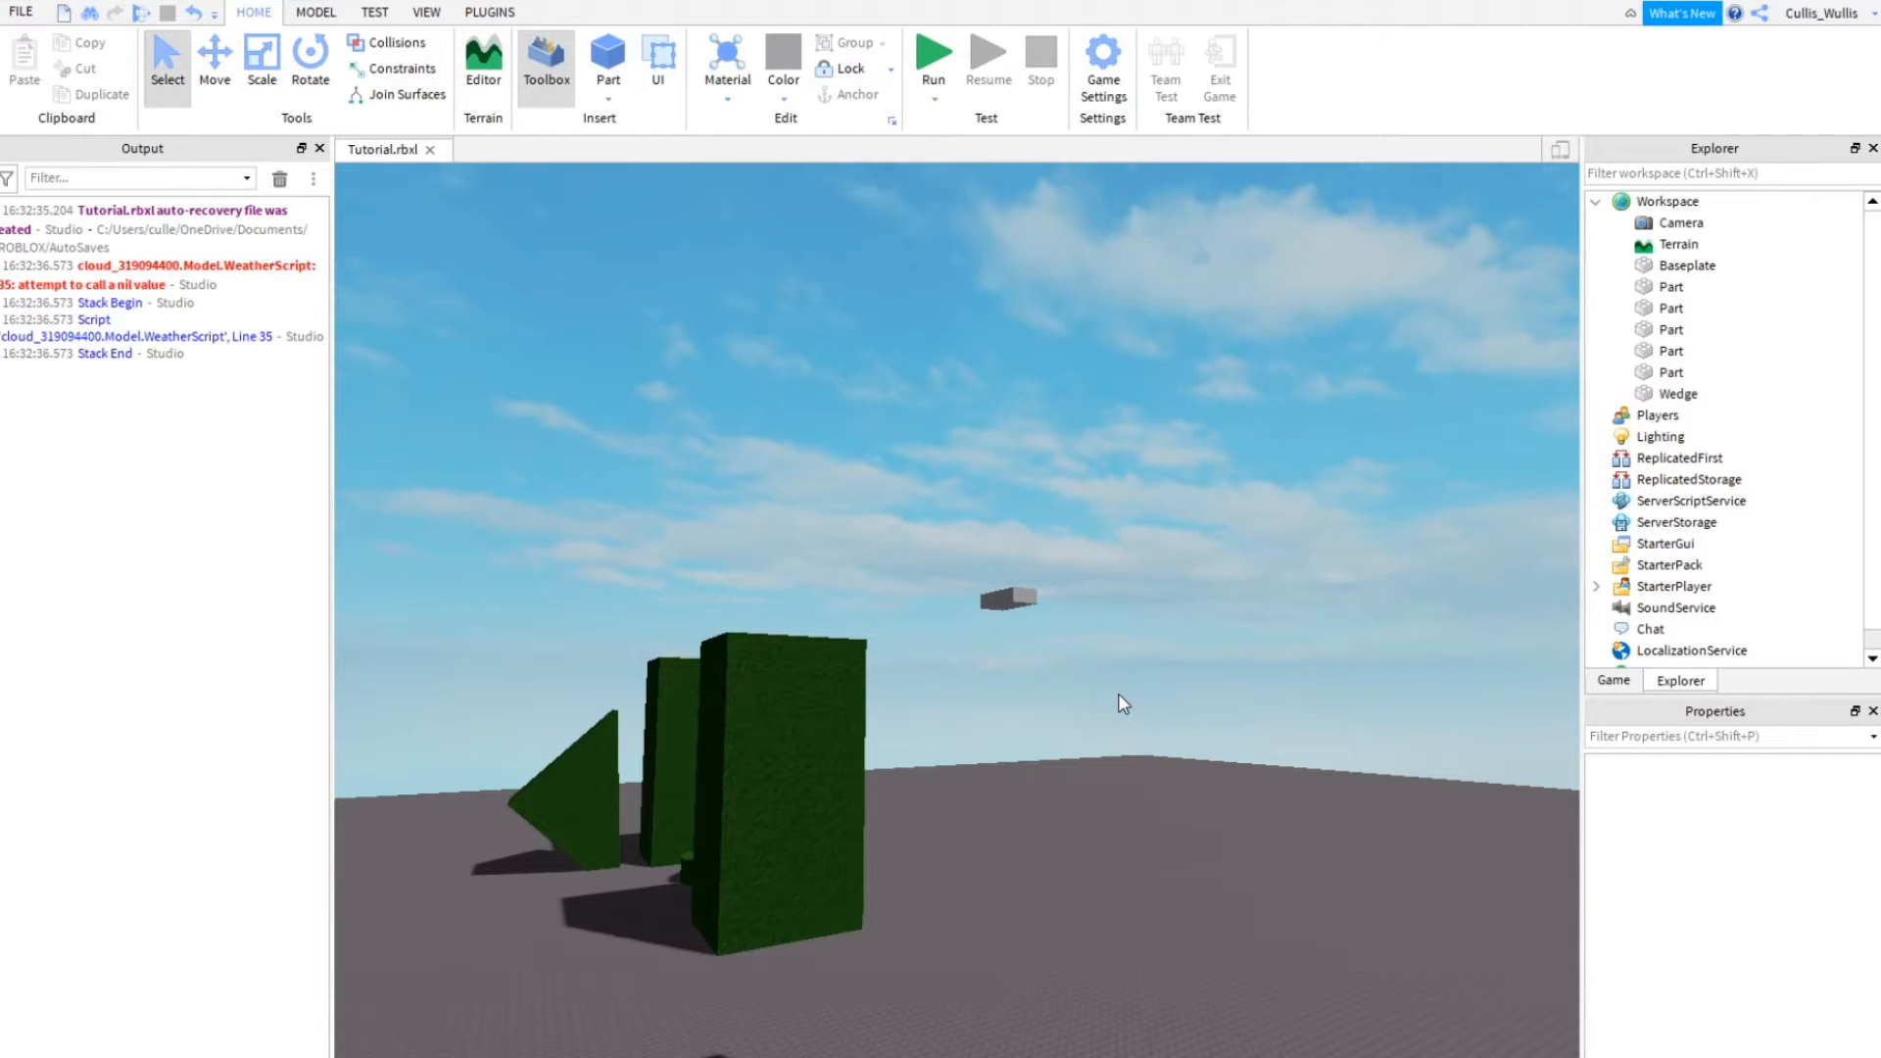
# Step: Turn off anchoring for the floating grey part and clear the selection
pyautogui.click(1009, 599)
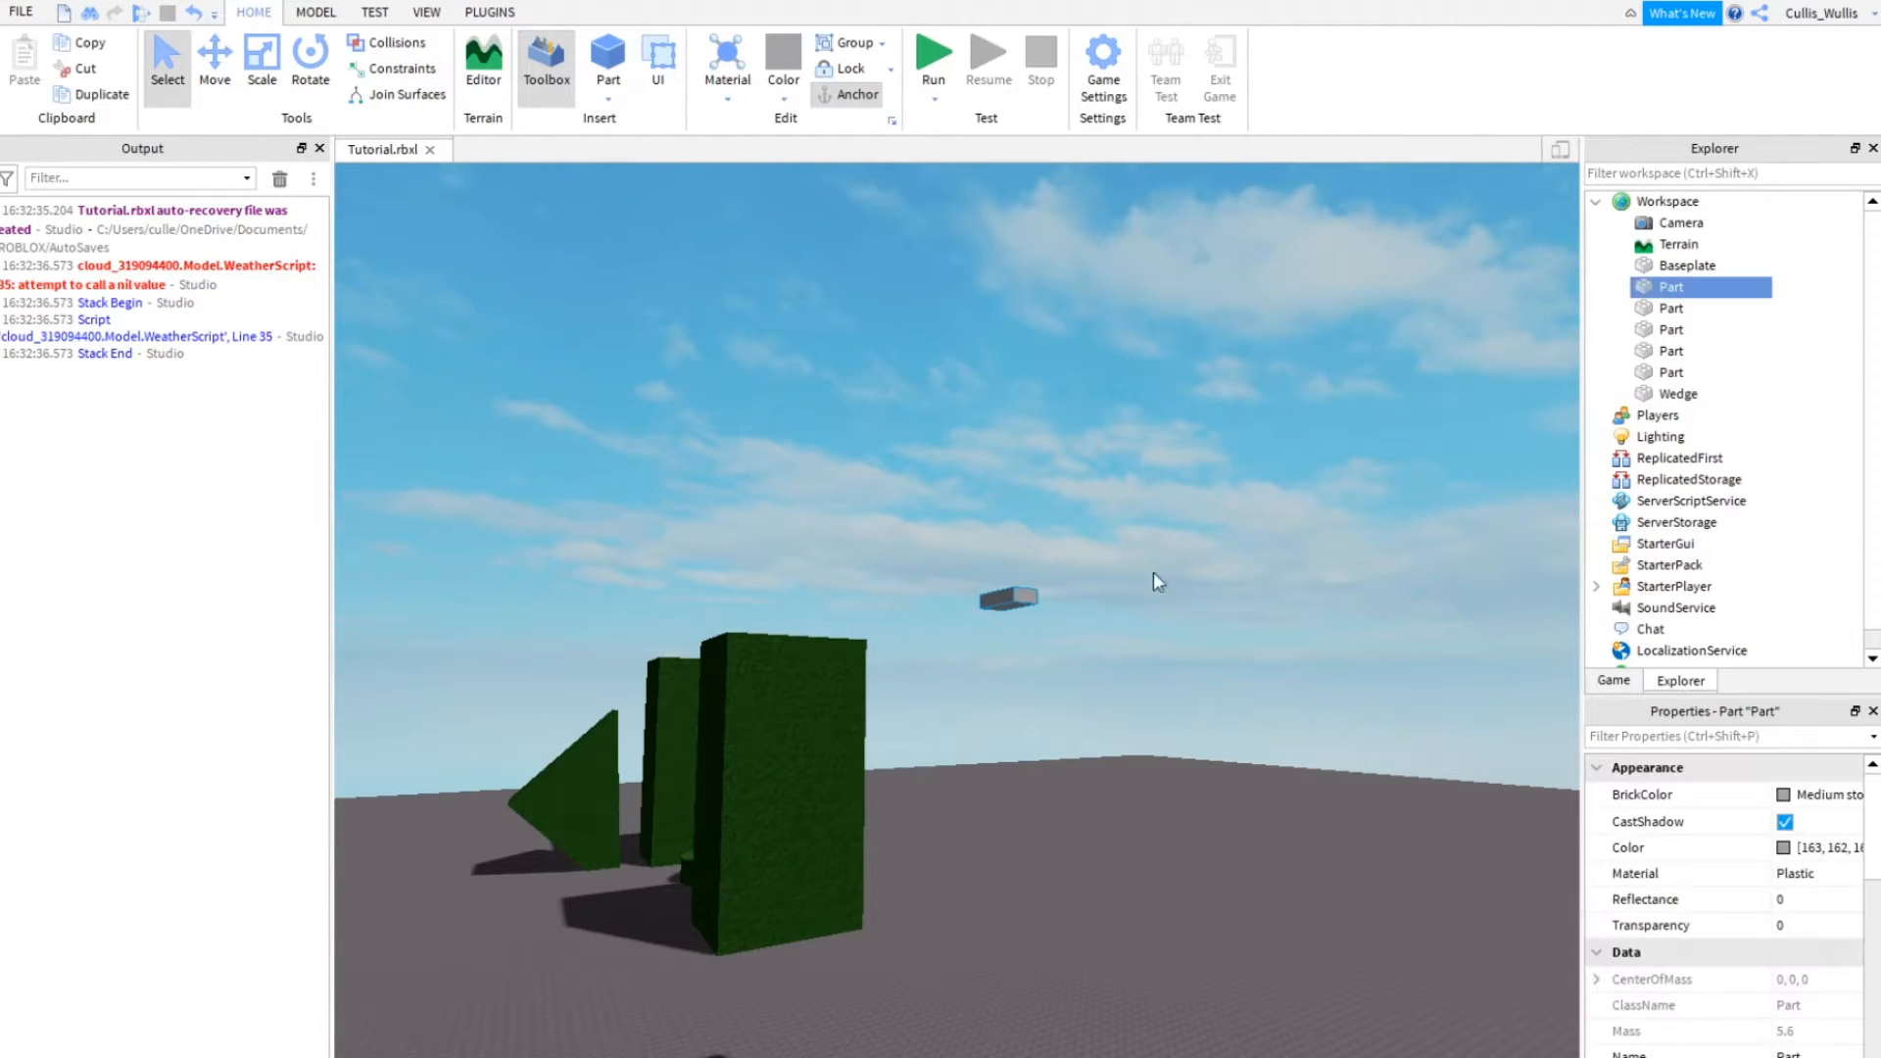
pyautogui.click(864, 97)
pyautogui.click(1229, 470)
# Step: Duplicate the floating grey part and move the copy along the blue axis to sit beside the original
pyautogui.click(1019, 602)
pyautogui.moveTo(1139, 519); pyautogui.dragTo(1139, 517, button='right')
pyautogui.press('w')
pyautogui.press('s')
pyautogui.click(217, 78)
pyautogui.press('d')
pyautogui.moveTo(1164, 309); pyautogui.dragTo(1164, 310, button='right')
pyautogui.hotkey('ctrl', 'd')
pyautogui.moveTo(1258, 453)
pyautogui.mouseDown()
pyautogui.moveTo(1439, 439)
pyautogui.moveTo(1264, 434)
pyautogui.mouseUp()
pyautogui.press('s')
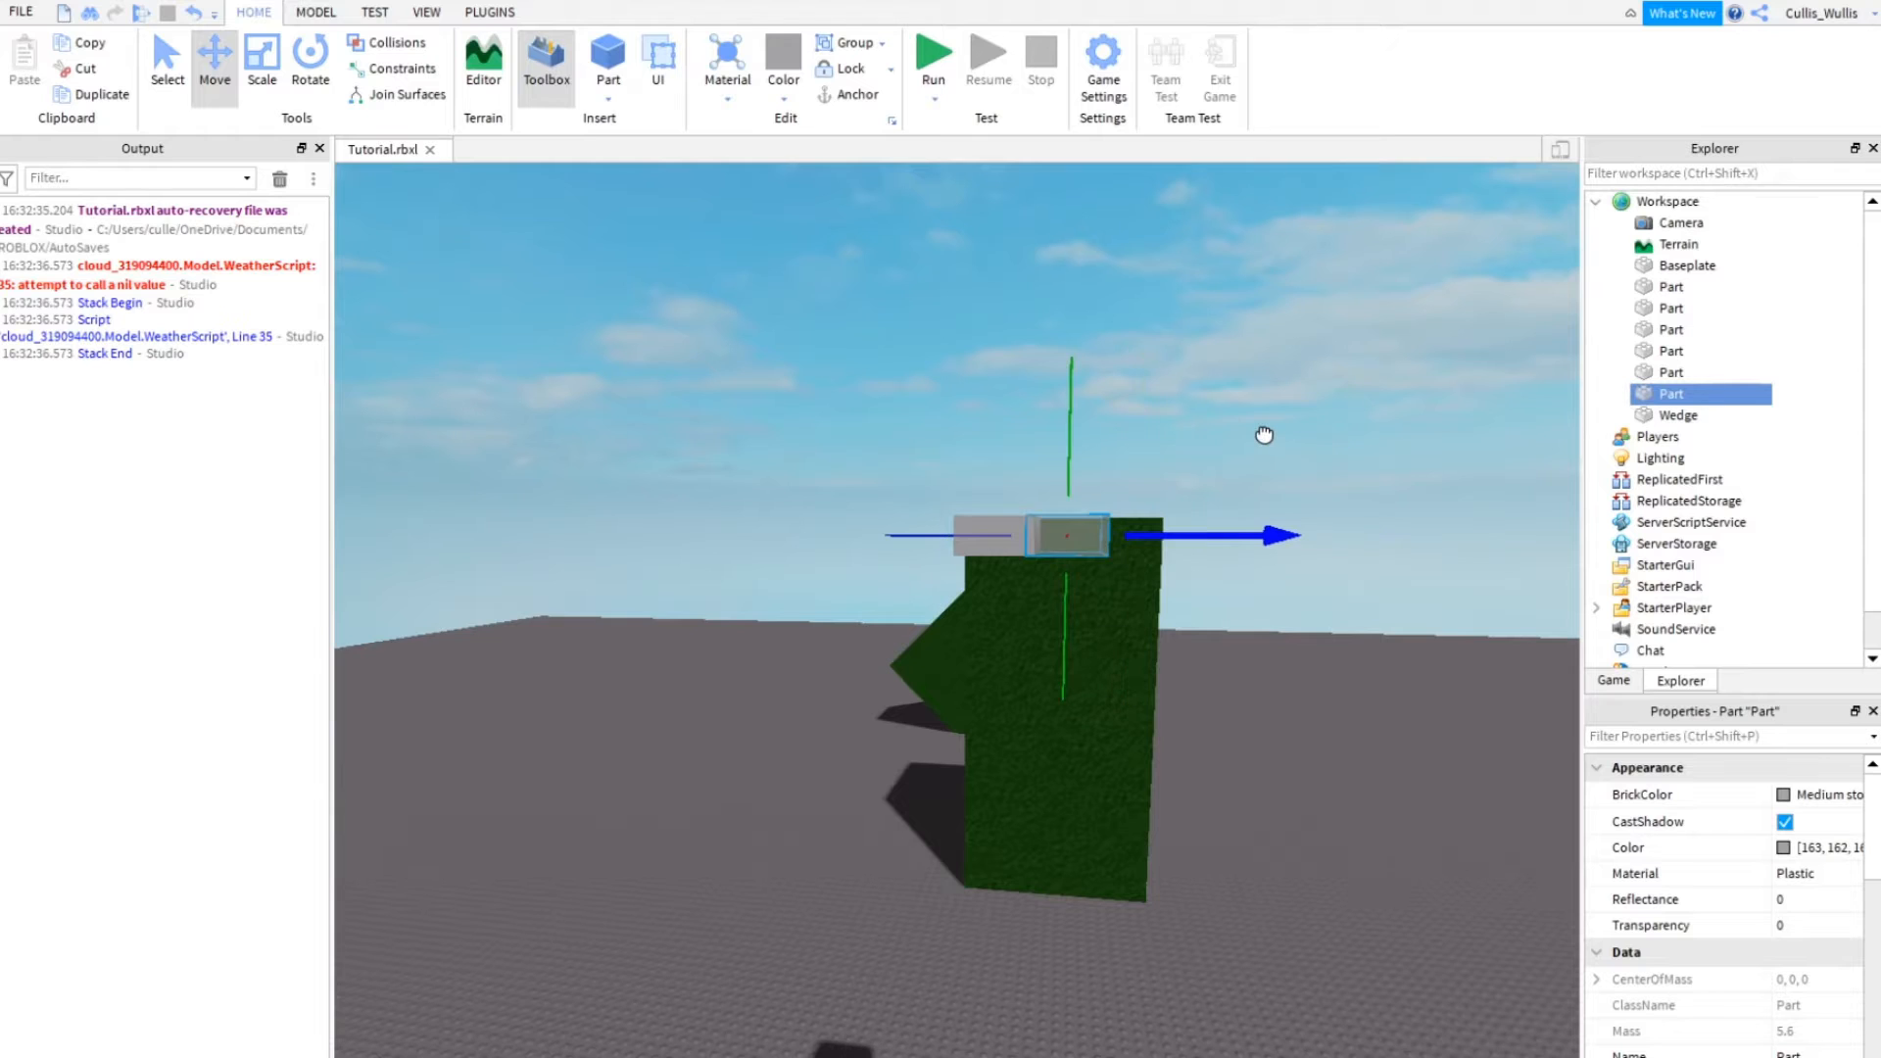
# Step: Run the simulation to watch the two unanchored grey parts fall to the baseplate, and stop it
pyautogui.click(934, 70)
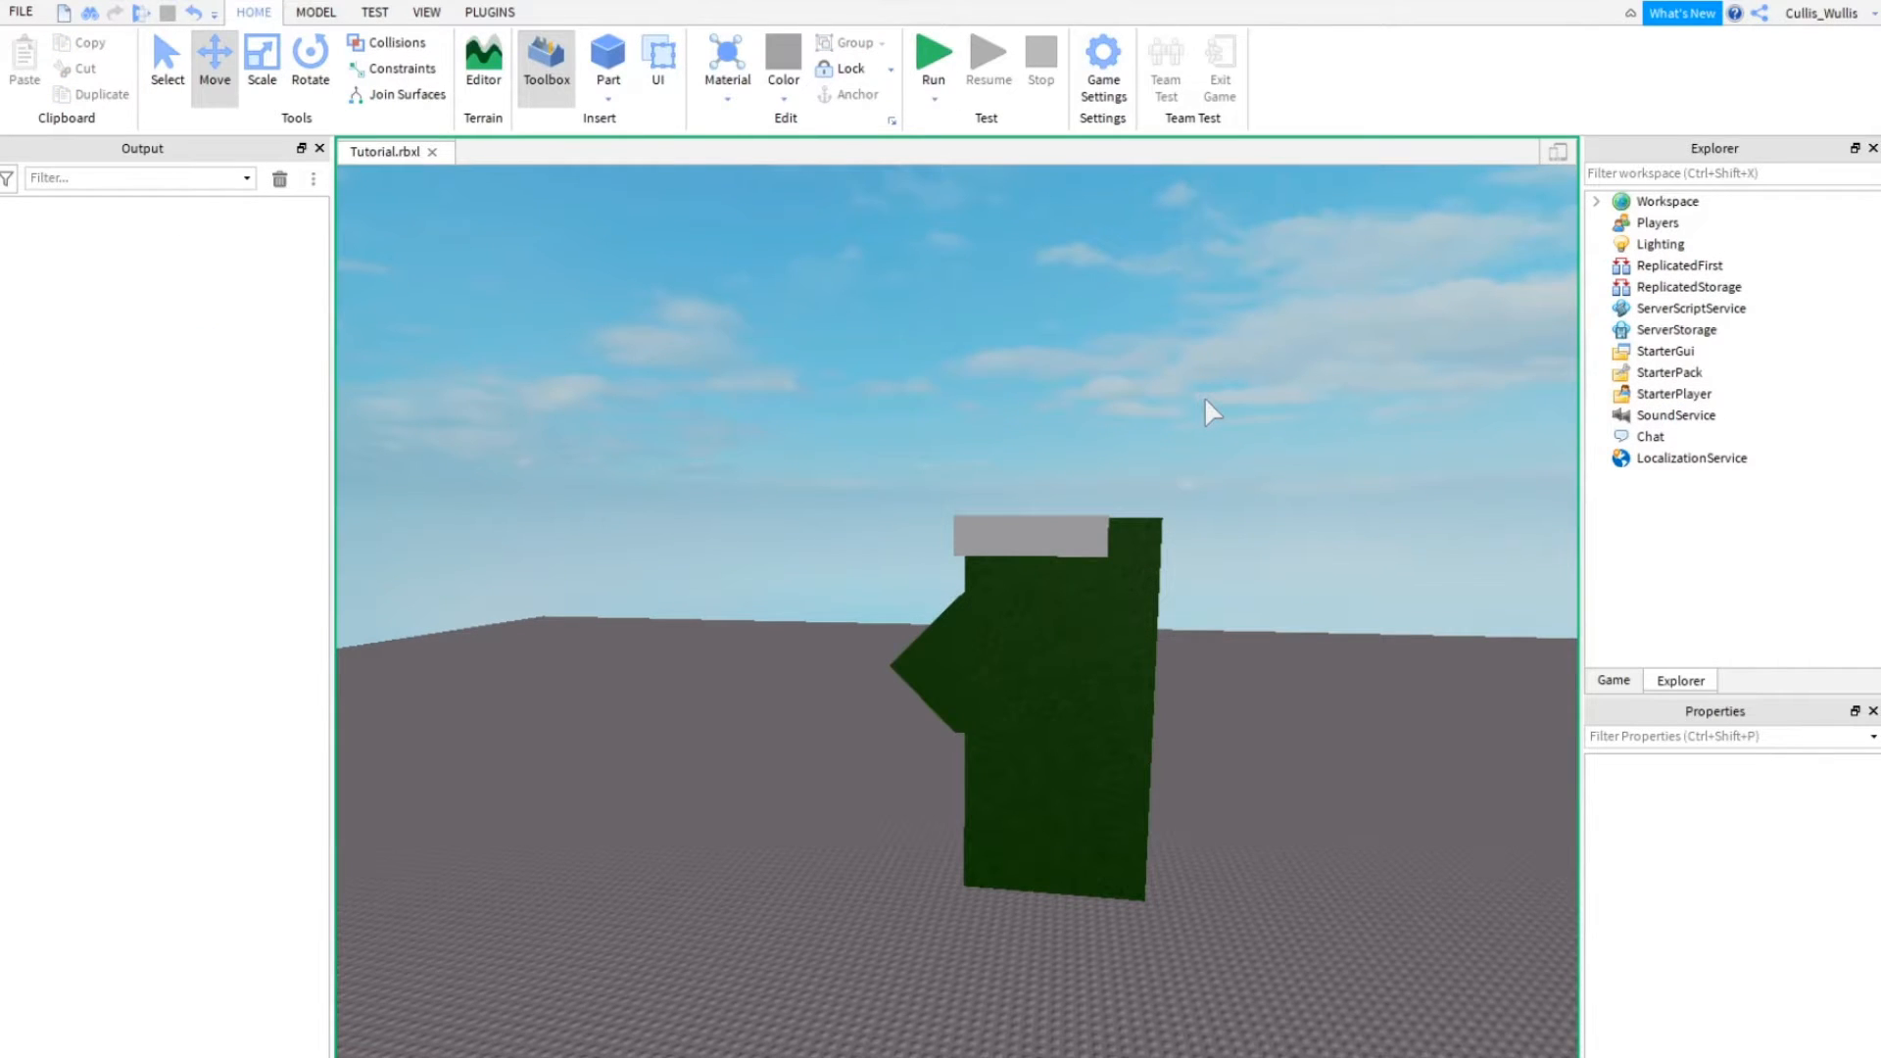
pyautogui.scroll(2, 1073, 503)
pyautogui.moveTo(990, 700); pyautogui.dragTo(1013, 707)
pyautogui.click(1051, 555)
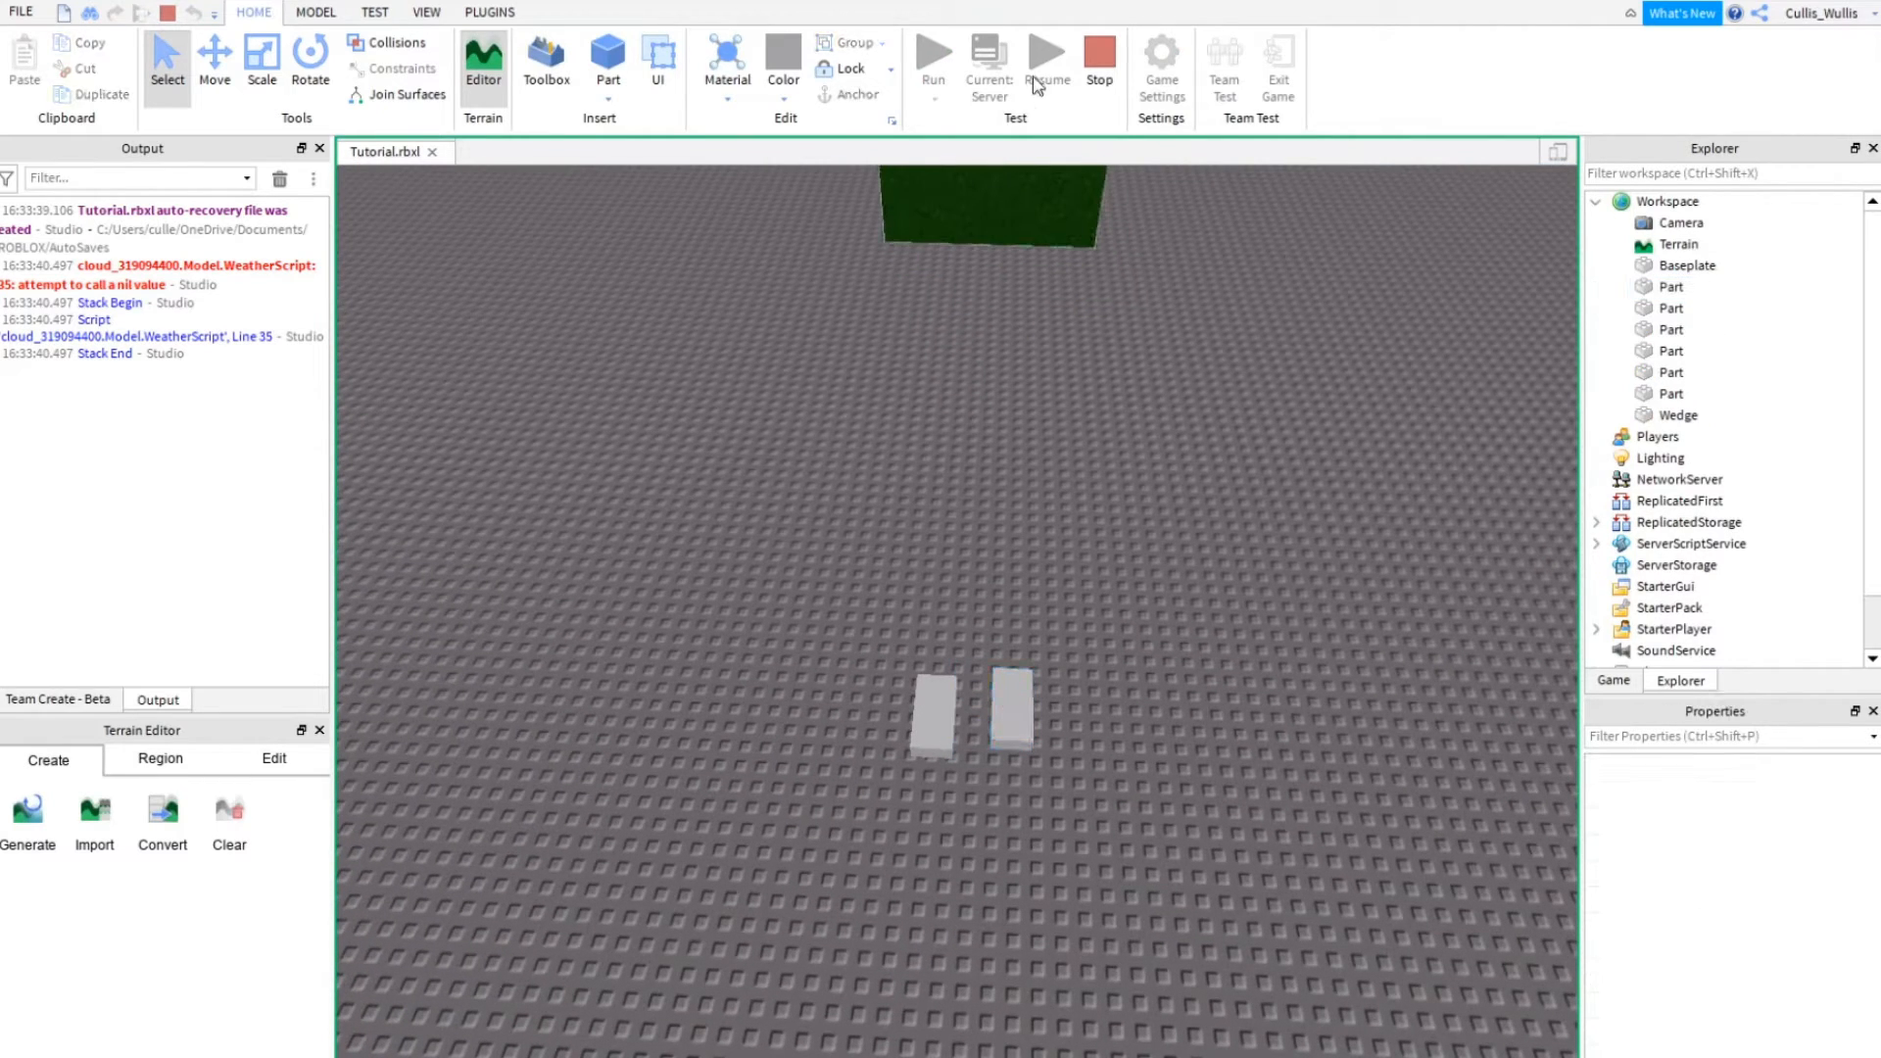
pyautogui.click(1099, 59)
# Step: Try moving the copied grey part away along the blue axis, turn on Collisions, and undo the move
pyautogui.click(1068, 535)
pyautogui.click(214, 59)
pyautogui.moveTo(1156, 535); pyautogui.dragTo(1230, 535)
pyautogui.click(417, 44)
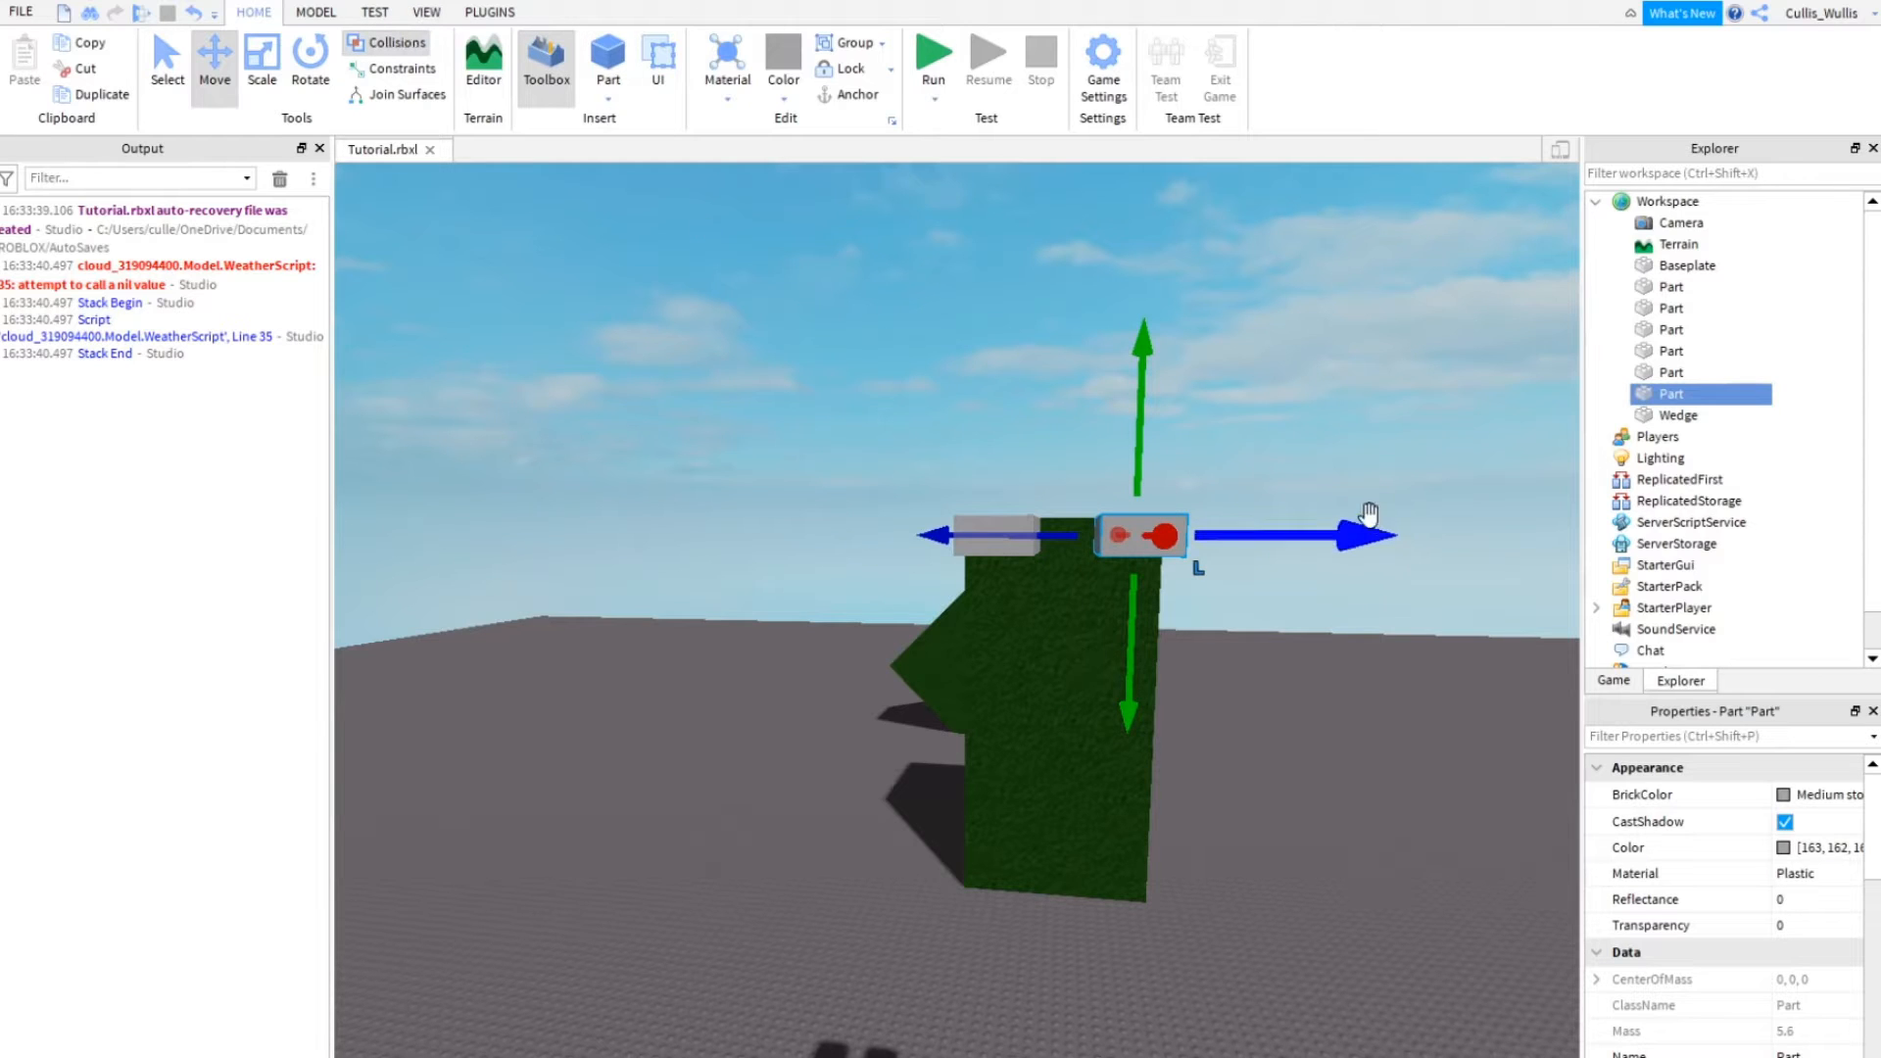
pyautogui.hotkey('ctrl', 'z')
pyautogui.click(1191, 458)
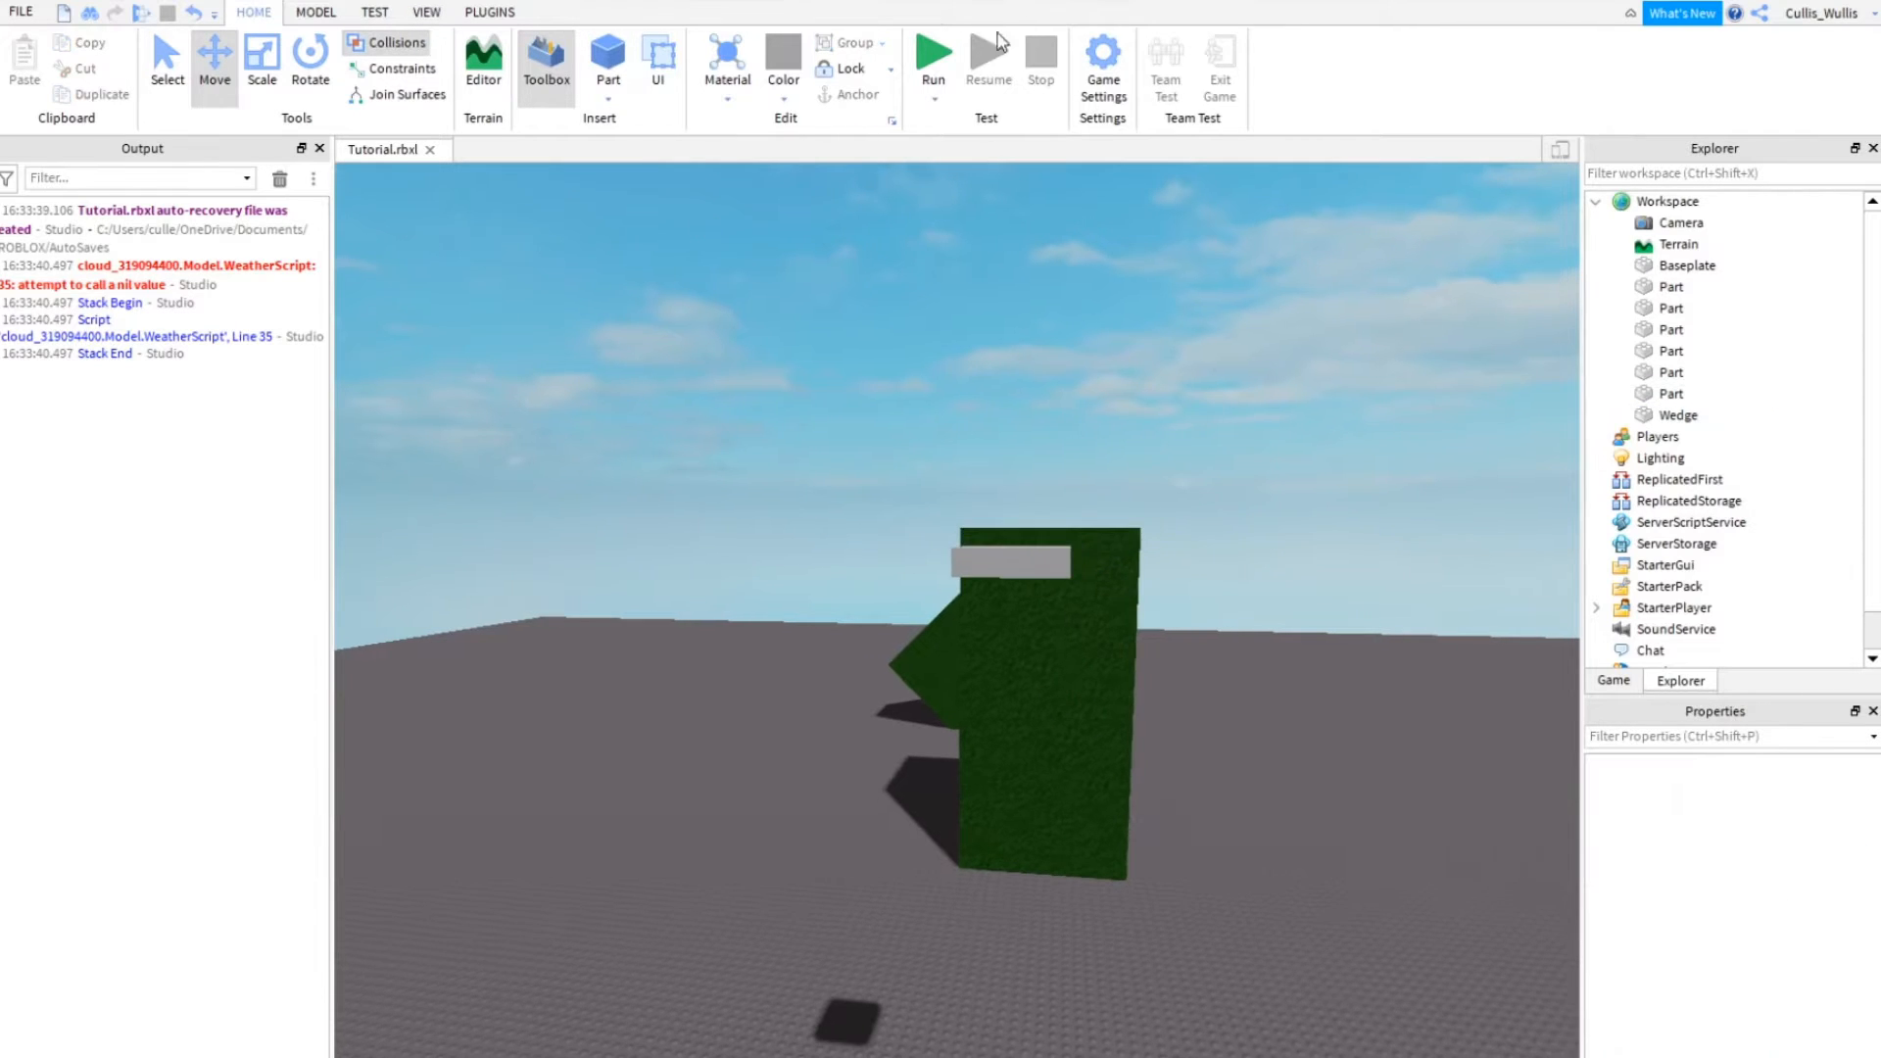
# Step: Run the simulation with the two grey parts side by side and activate the Move tool where they land
pyautogui.click(933, 57)
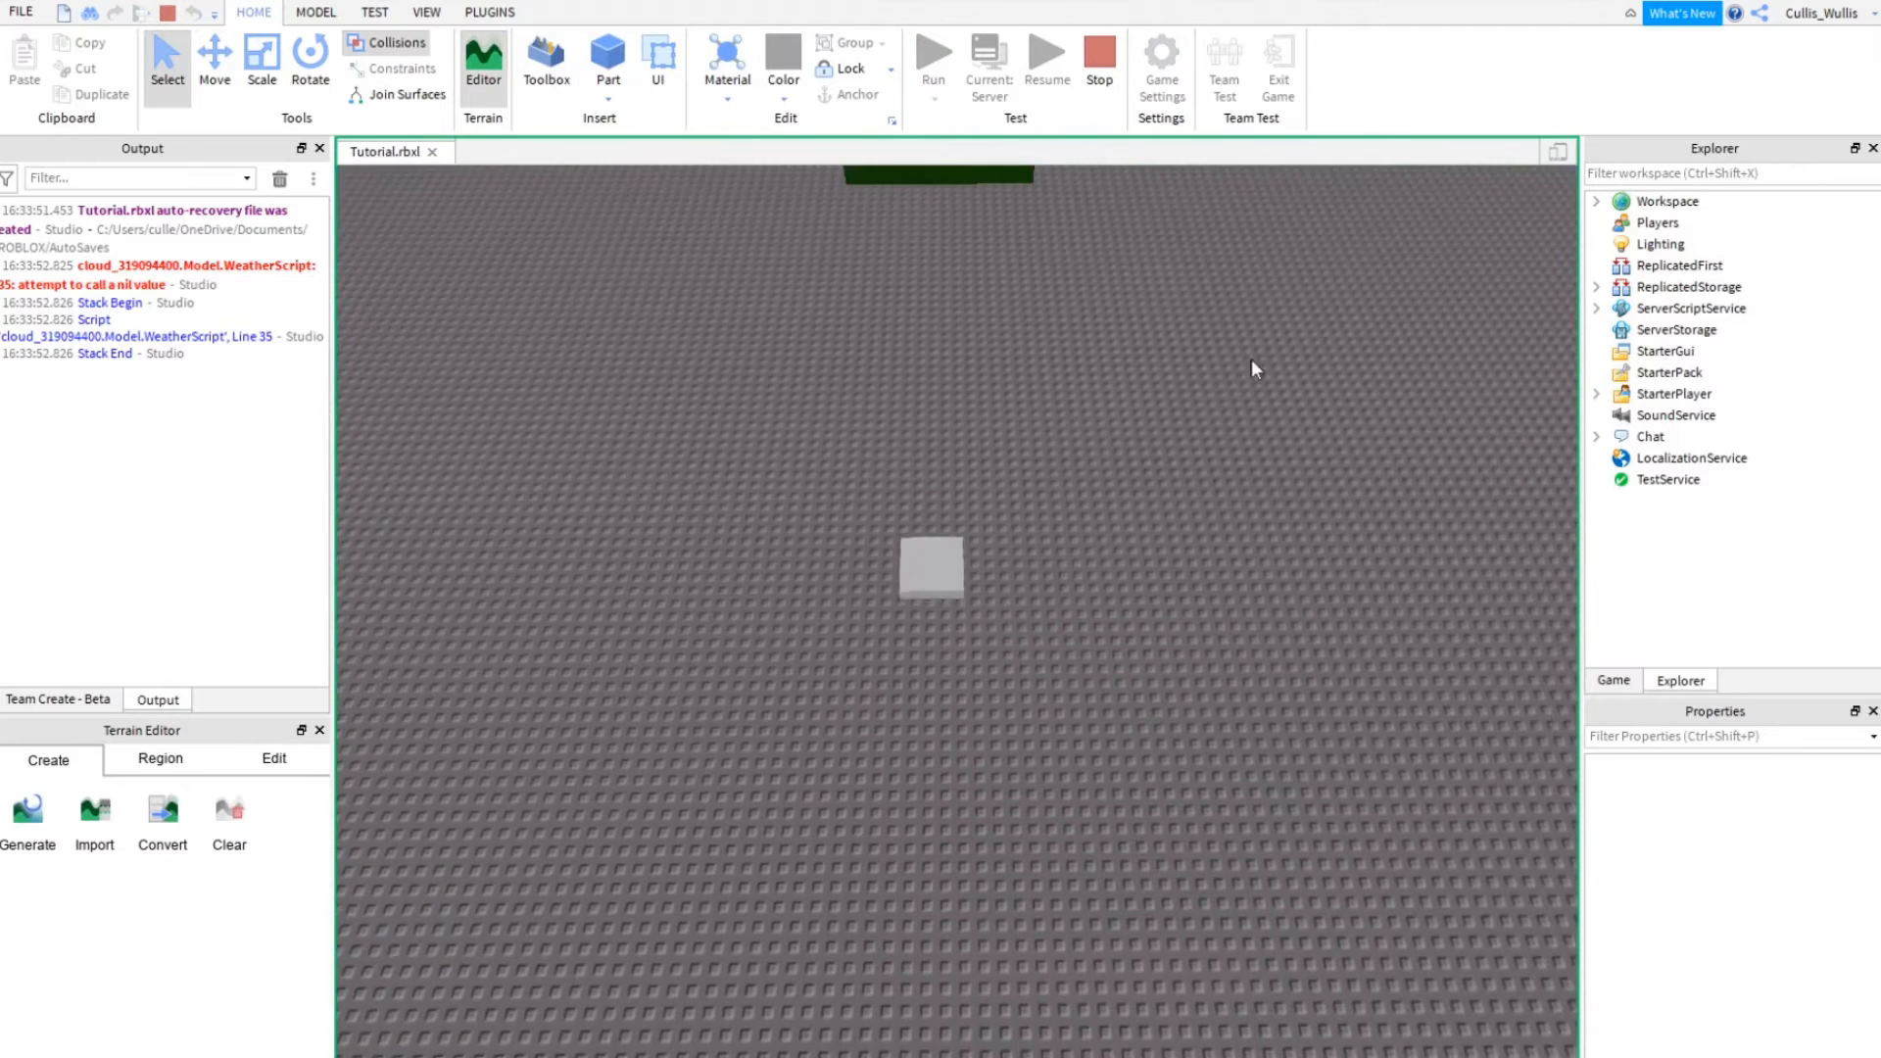
pyautogui.click(921, 543)
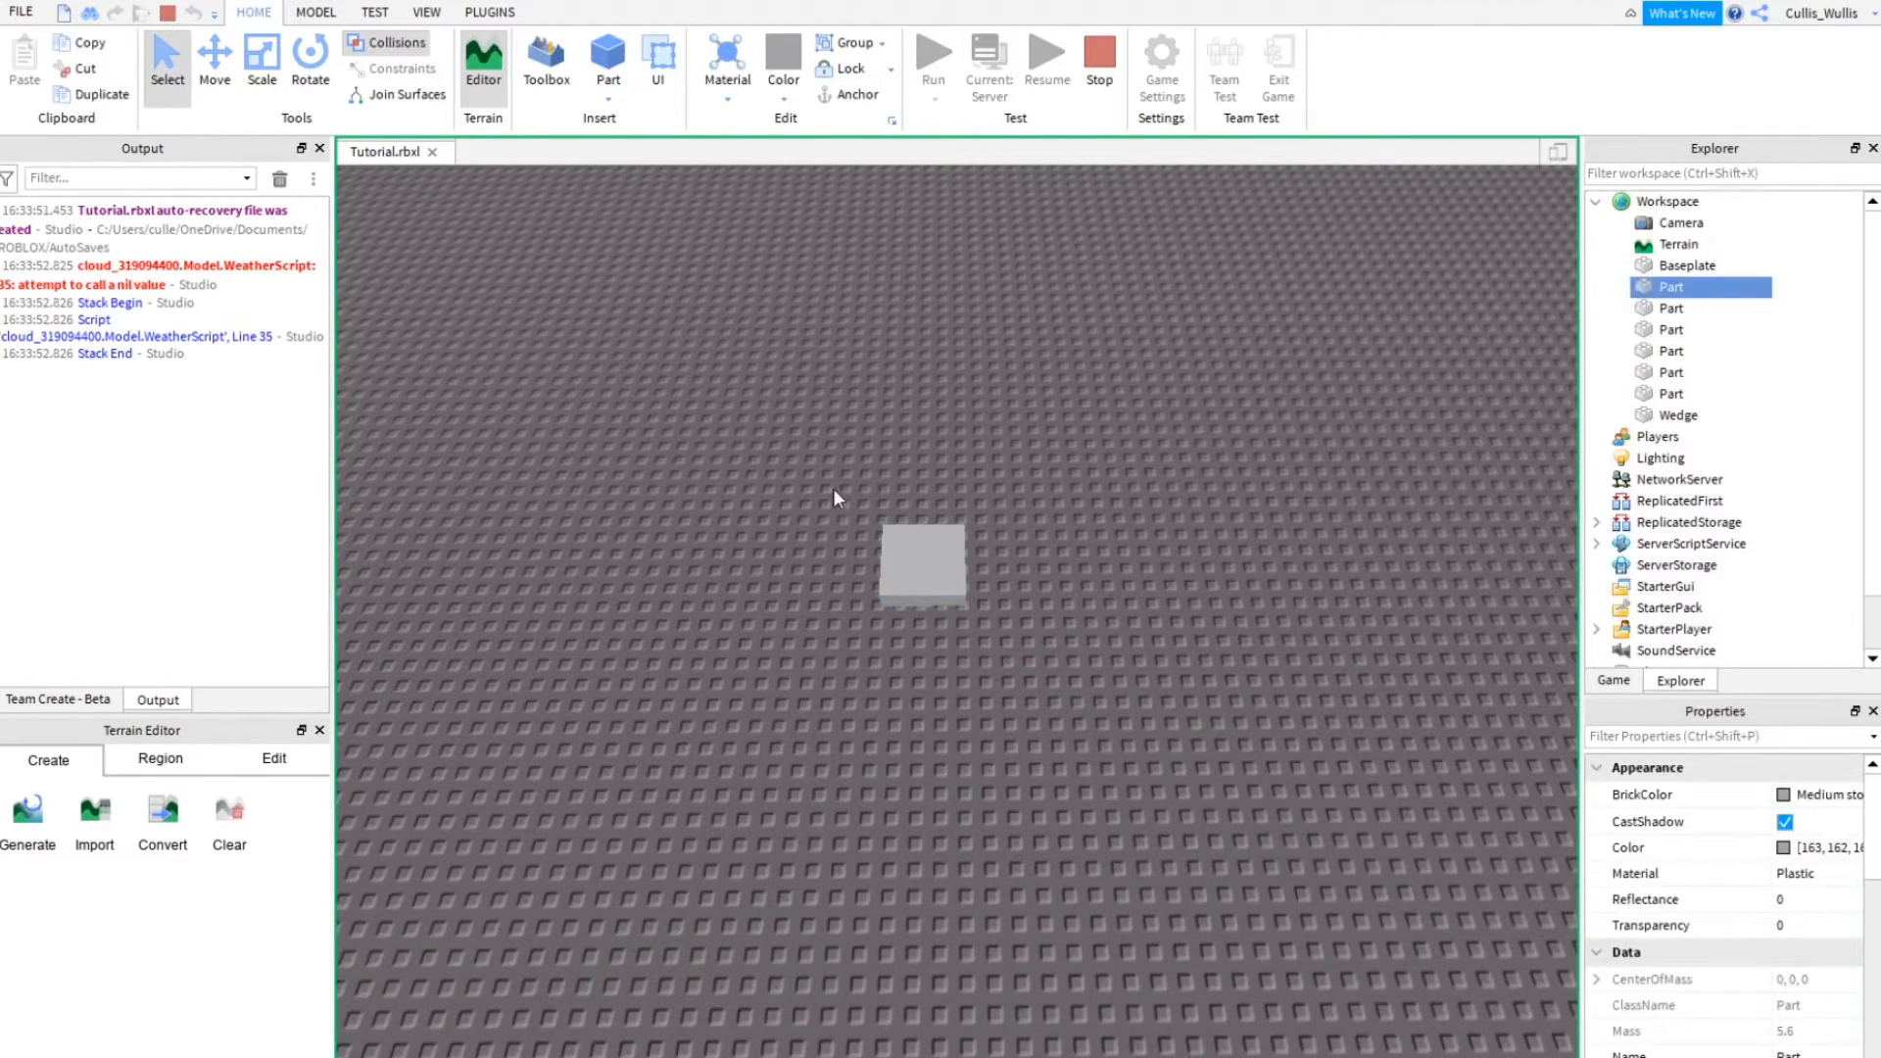
pyautogui.moveTo(833, 488); pyautogui.dragTo(1009, 632)
pyautogui.click(215, 62)
pyautogui.click(1050, 437)
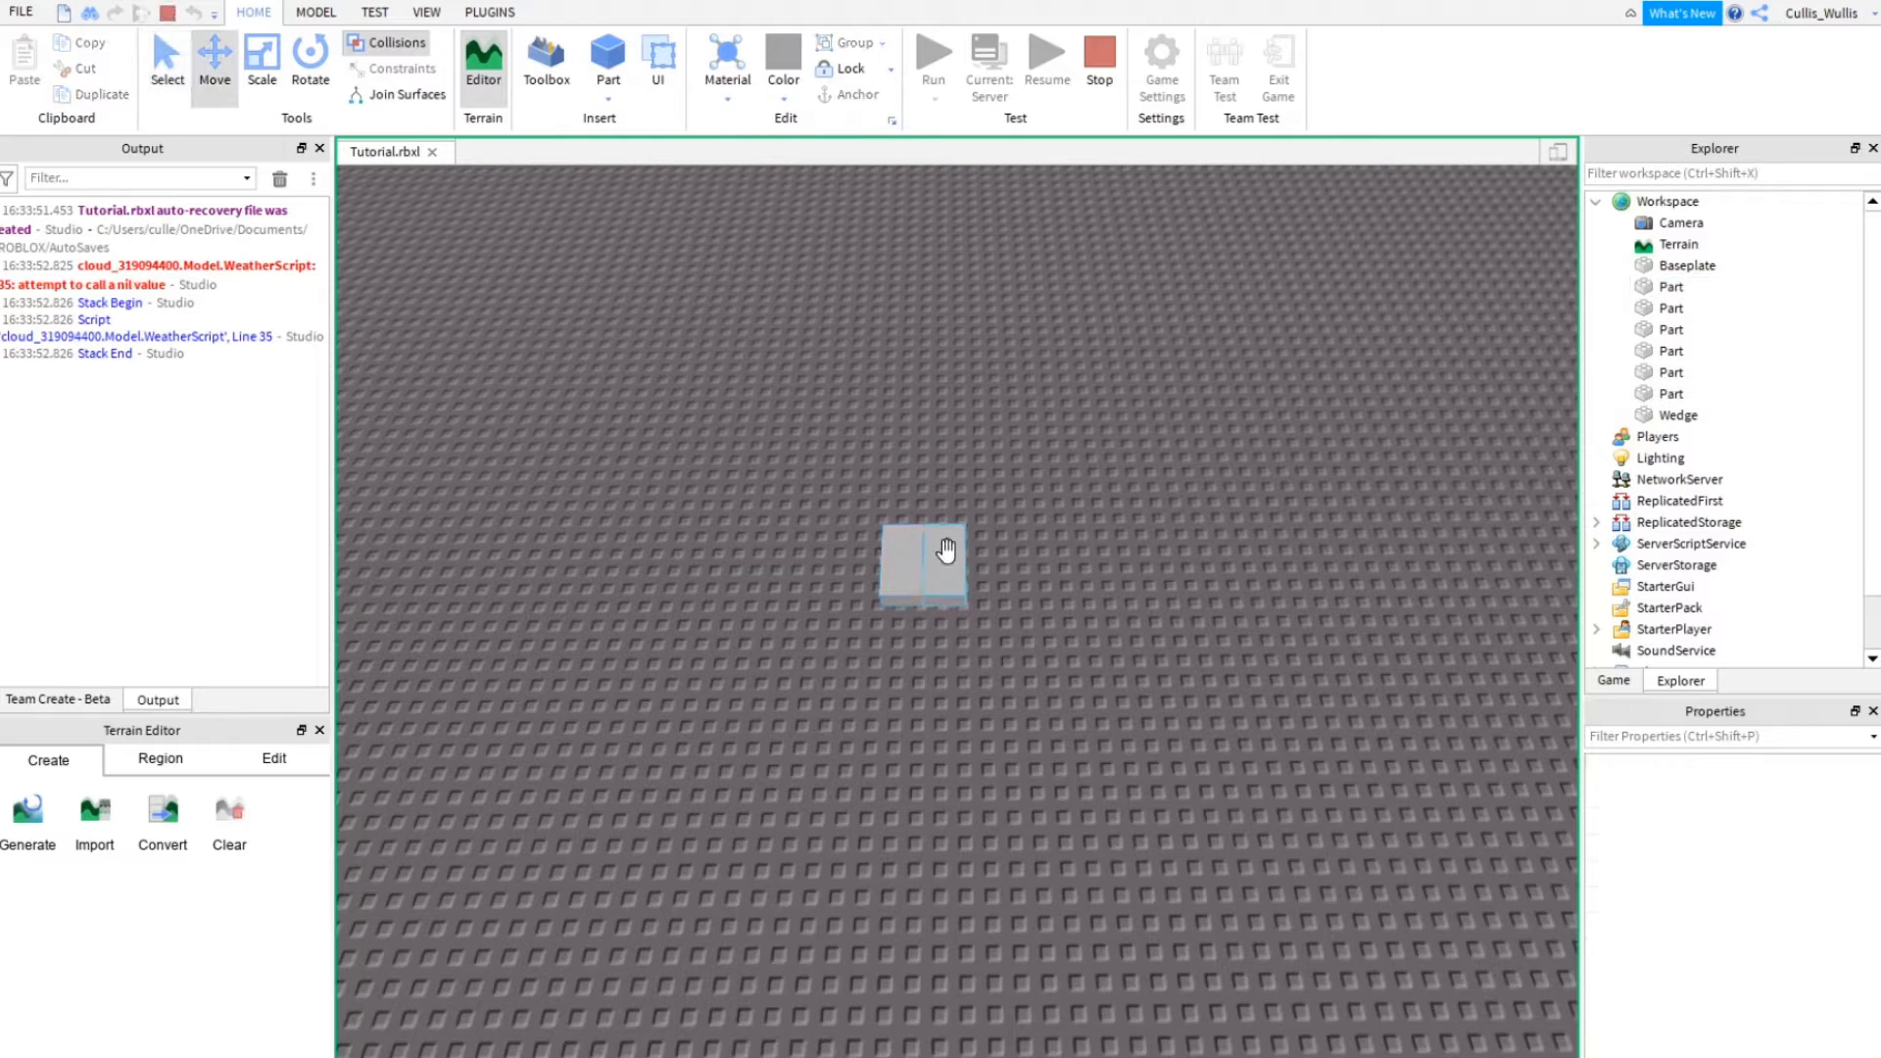
# Step: Lift a single fallen grey part off the baseplate with the Move tool and let it drop beside the other
pyautogui.click(947, 550)
pyautogui.moveTo(942, 512); pyautogui.dragTo(929, 412)
pyautogui.moveTo(928, 412); pyautogui.dragTo(929, 412, button='right')
pyautogui.moveTo(929, 413); pyautogui.dragTo(929, 413)
pyautogui.click(1349, 425)
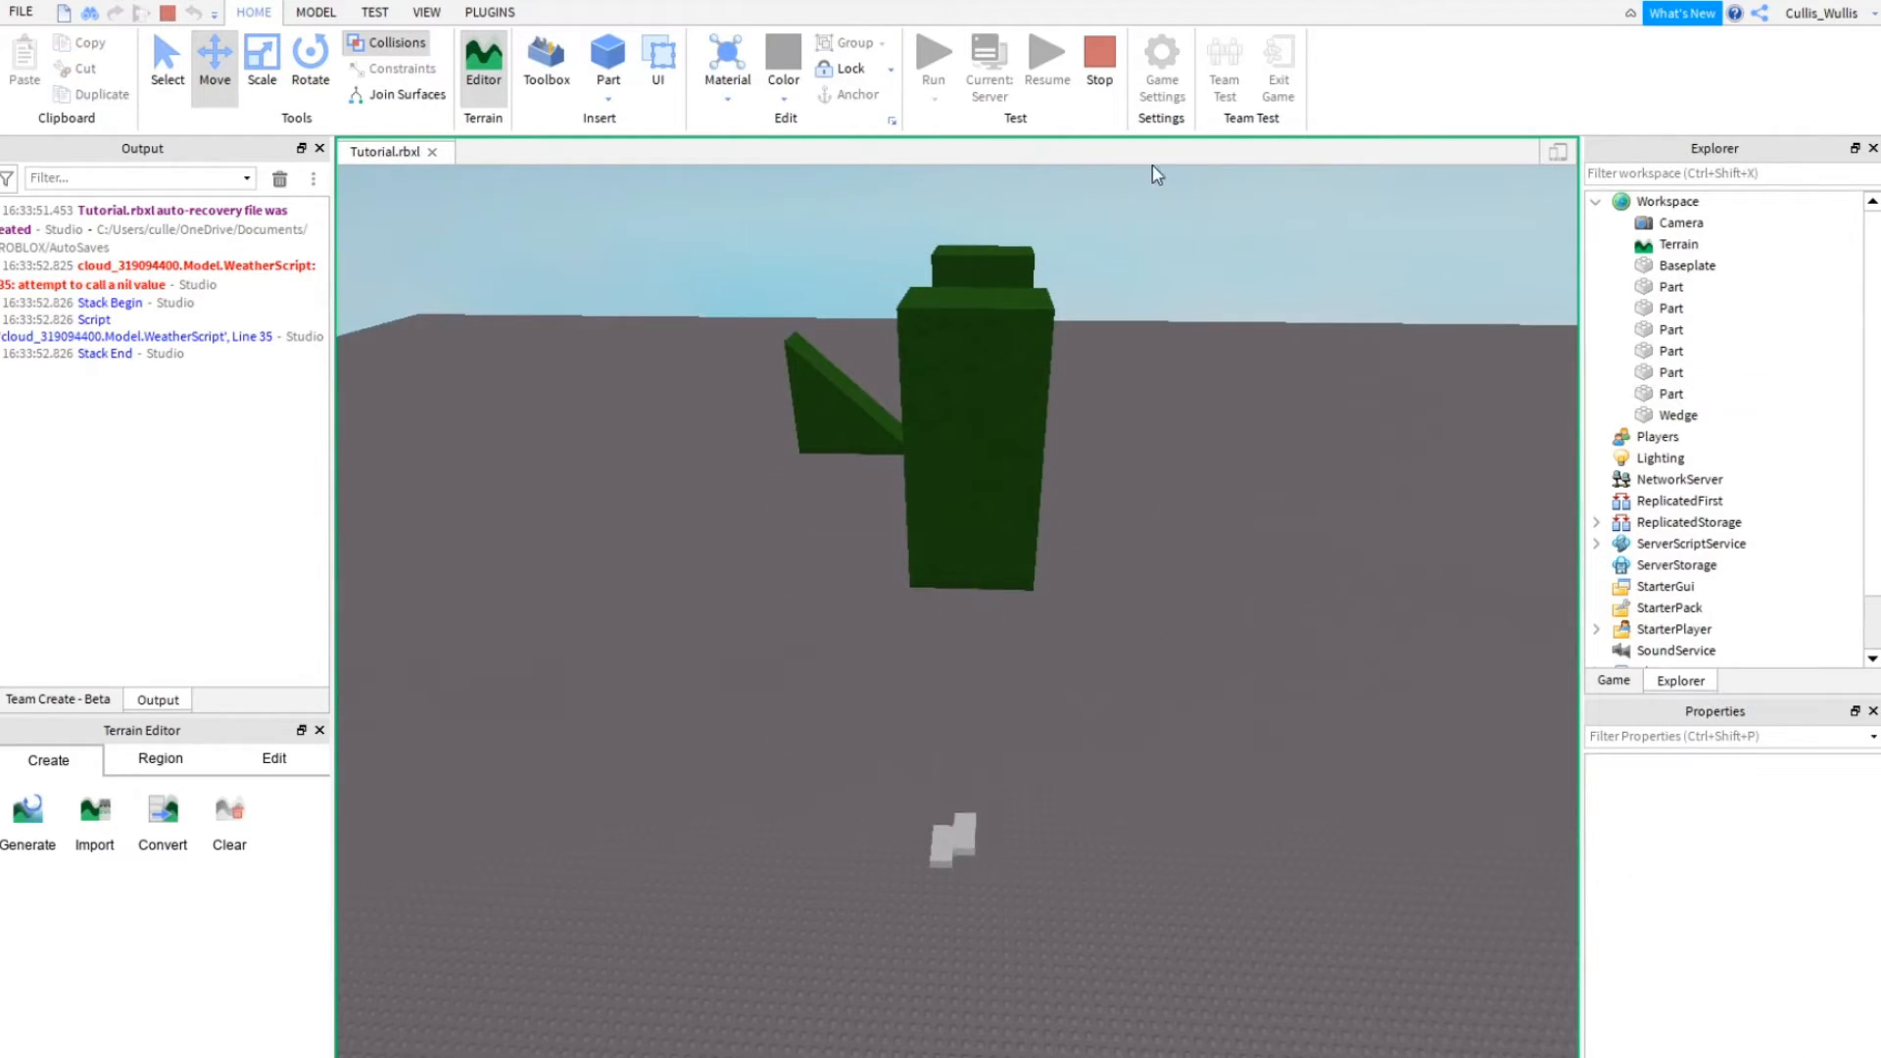
pyautogui.press('w')
pyautogui.moveTo(1203, 258); pyautogui.dragTo(1150, 379, button='right')
pyautogui.moveTo(934, 747); pyautogui.dragTo(900, 220)
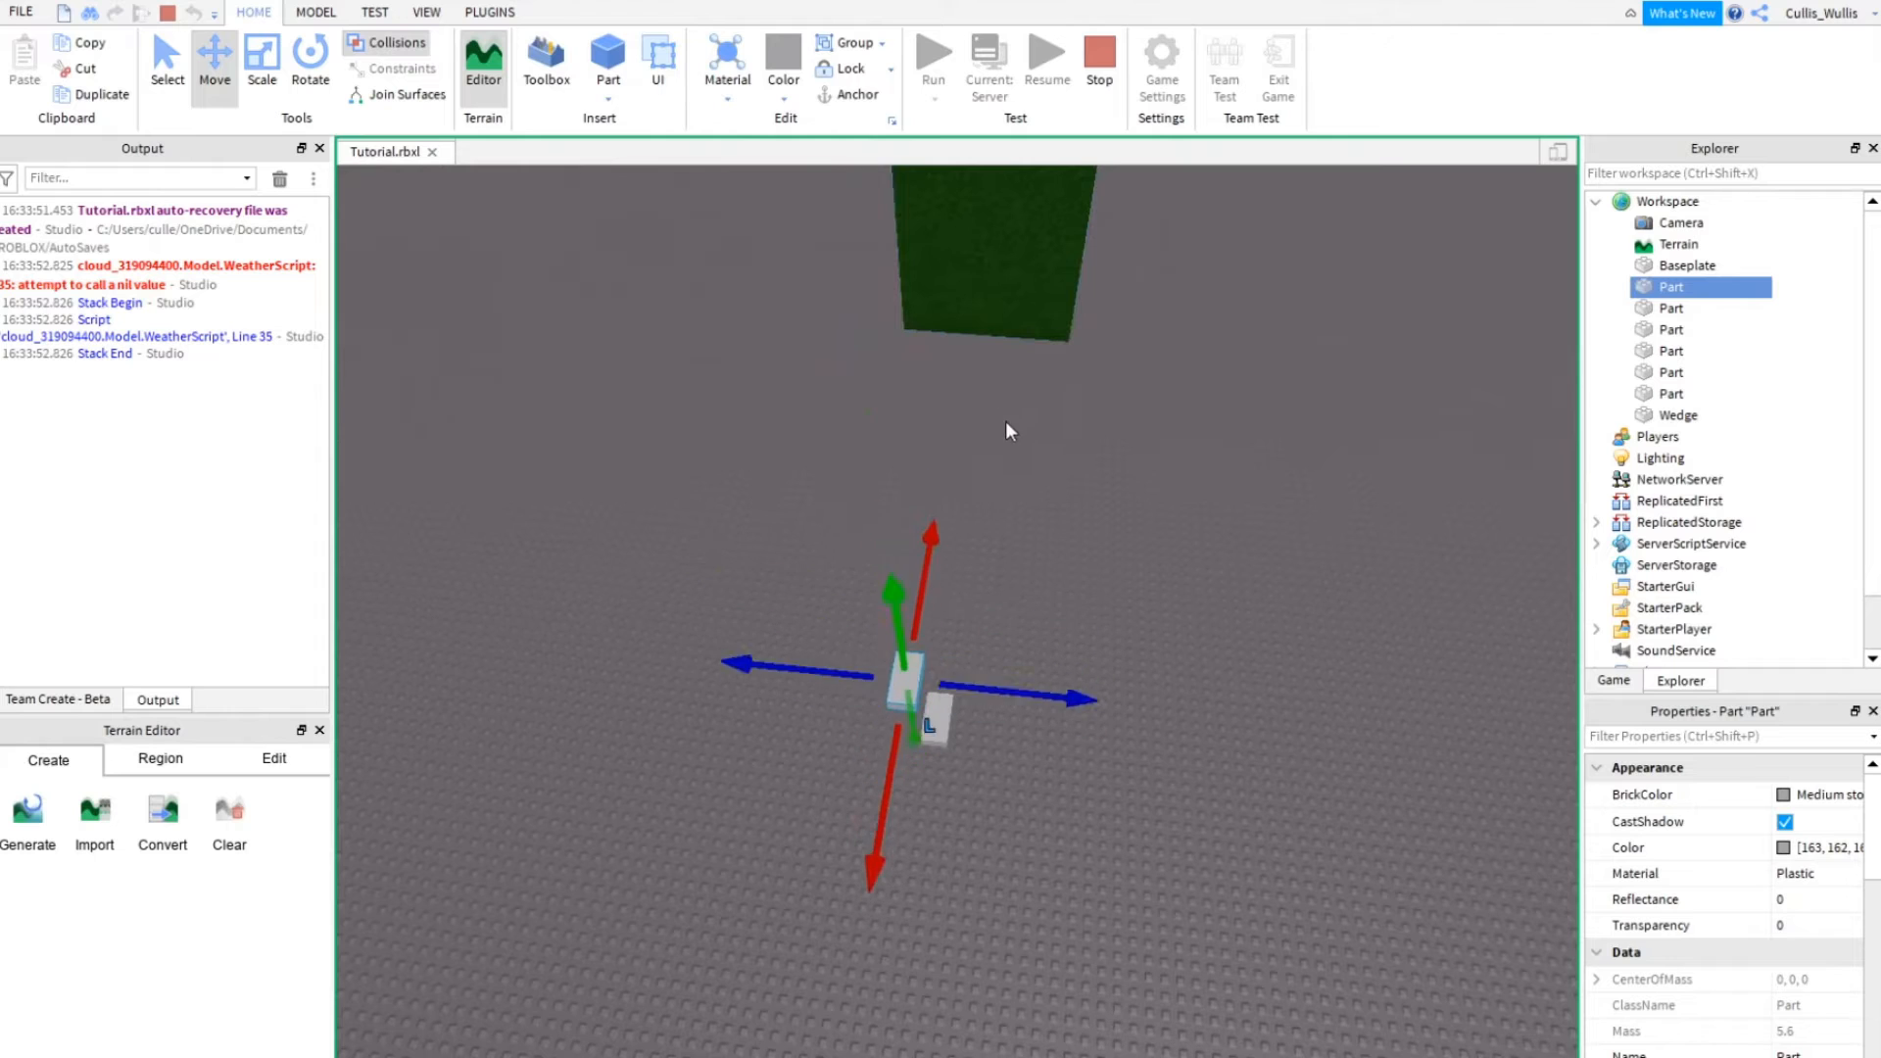
# Step: Select both fallen grey parts, lift them together to watch them drop, and stop the simulation
pyautogui.moveTo(796, 578); pyautogui.dragTo(1026, 797)
pyautogui.moveTo(925, 648); pyautogui.dragTo(966, 382)
pyautogui.click(1043, 346)
pyautogui.press('w')
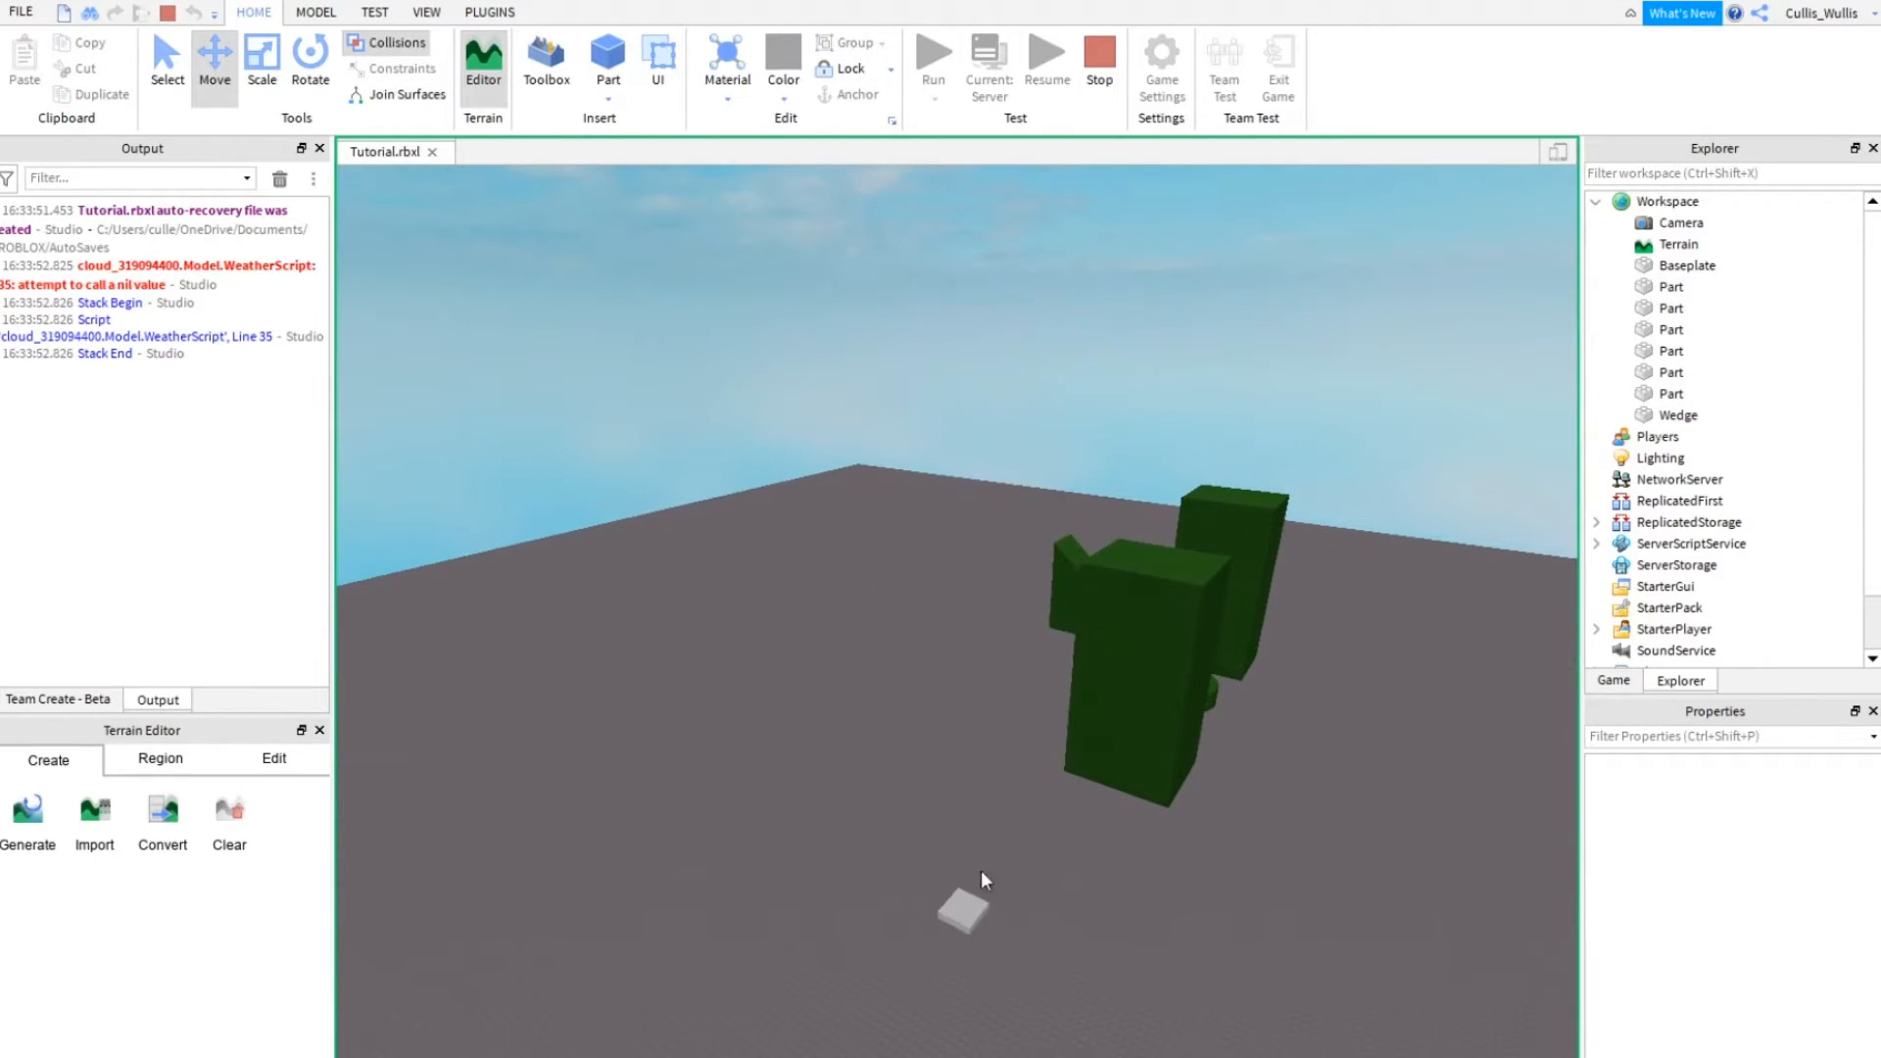
pyautogui.click(1100, 57)
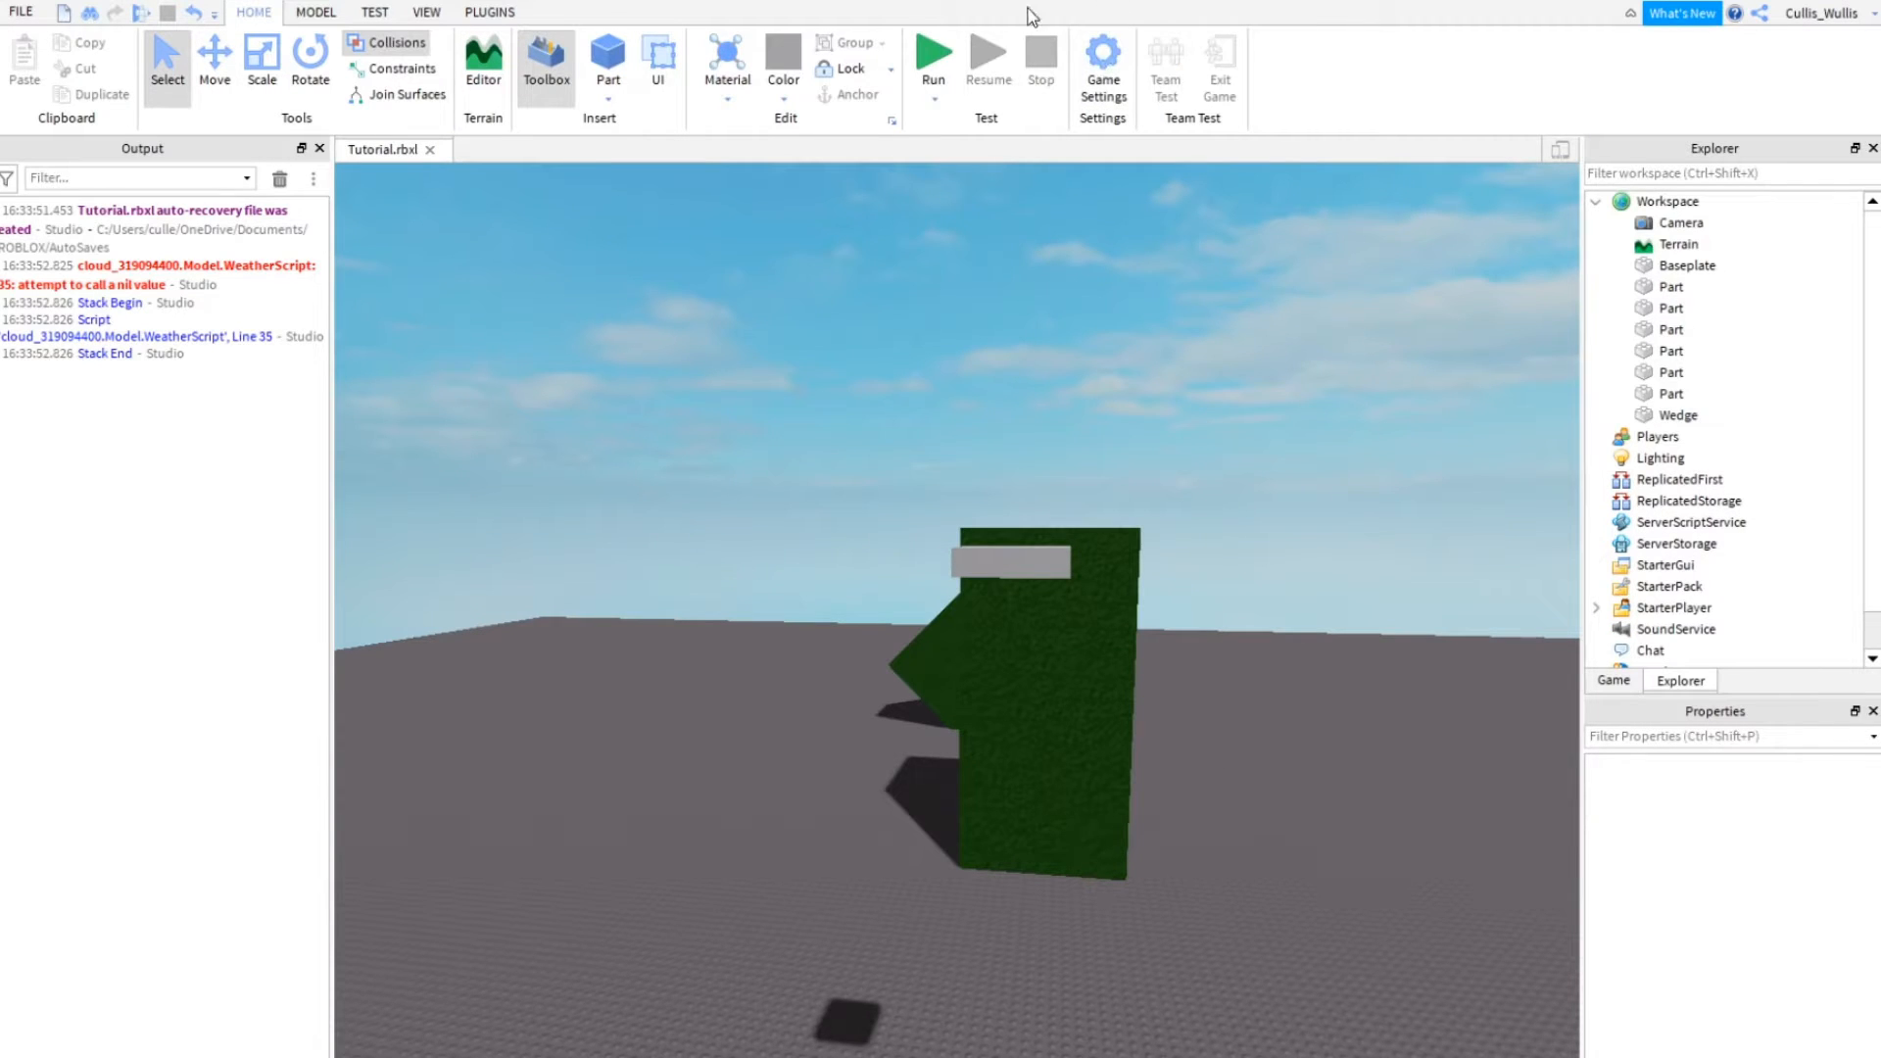
# Step: Start a play test from the current camera location with Play Here
pyautogui.click(936, 93)
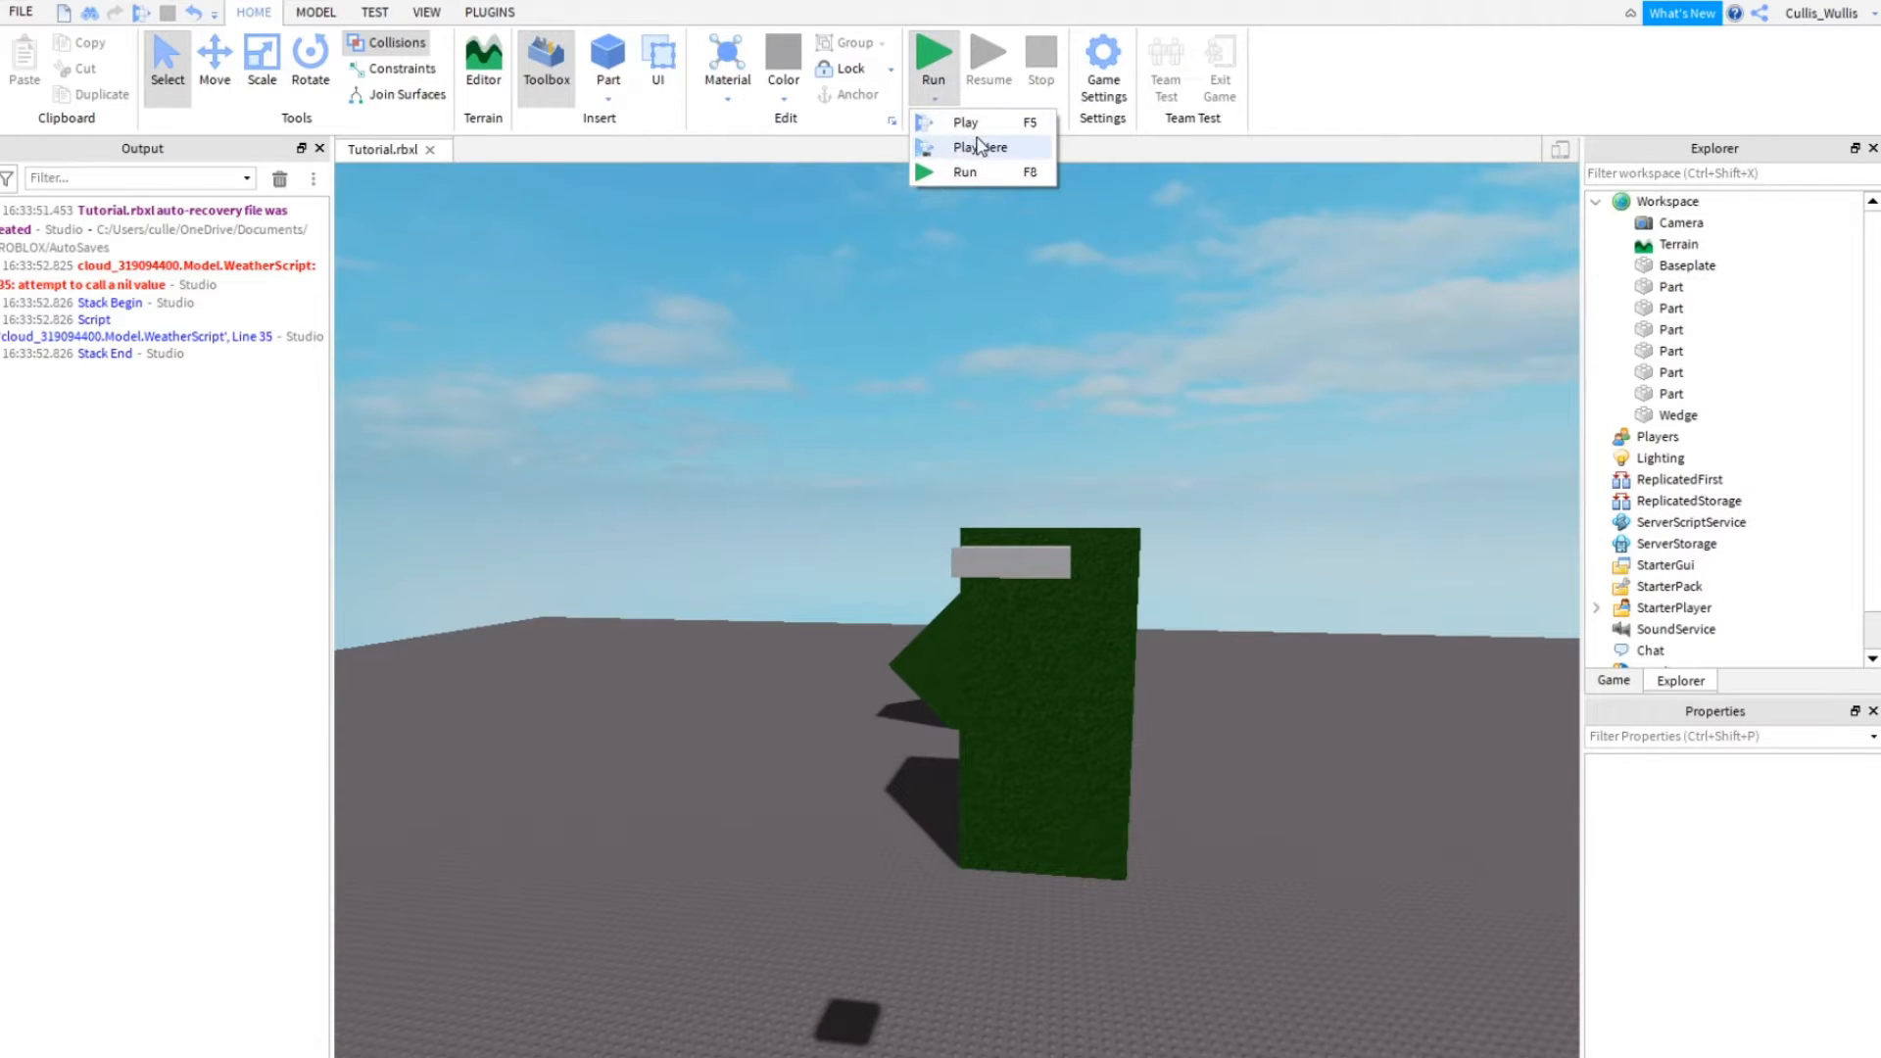
pyautogui.click(980, 147)
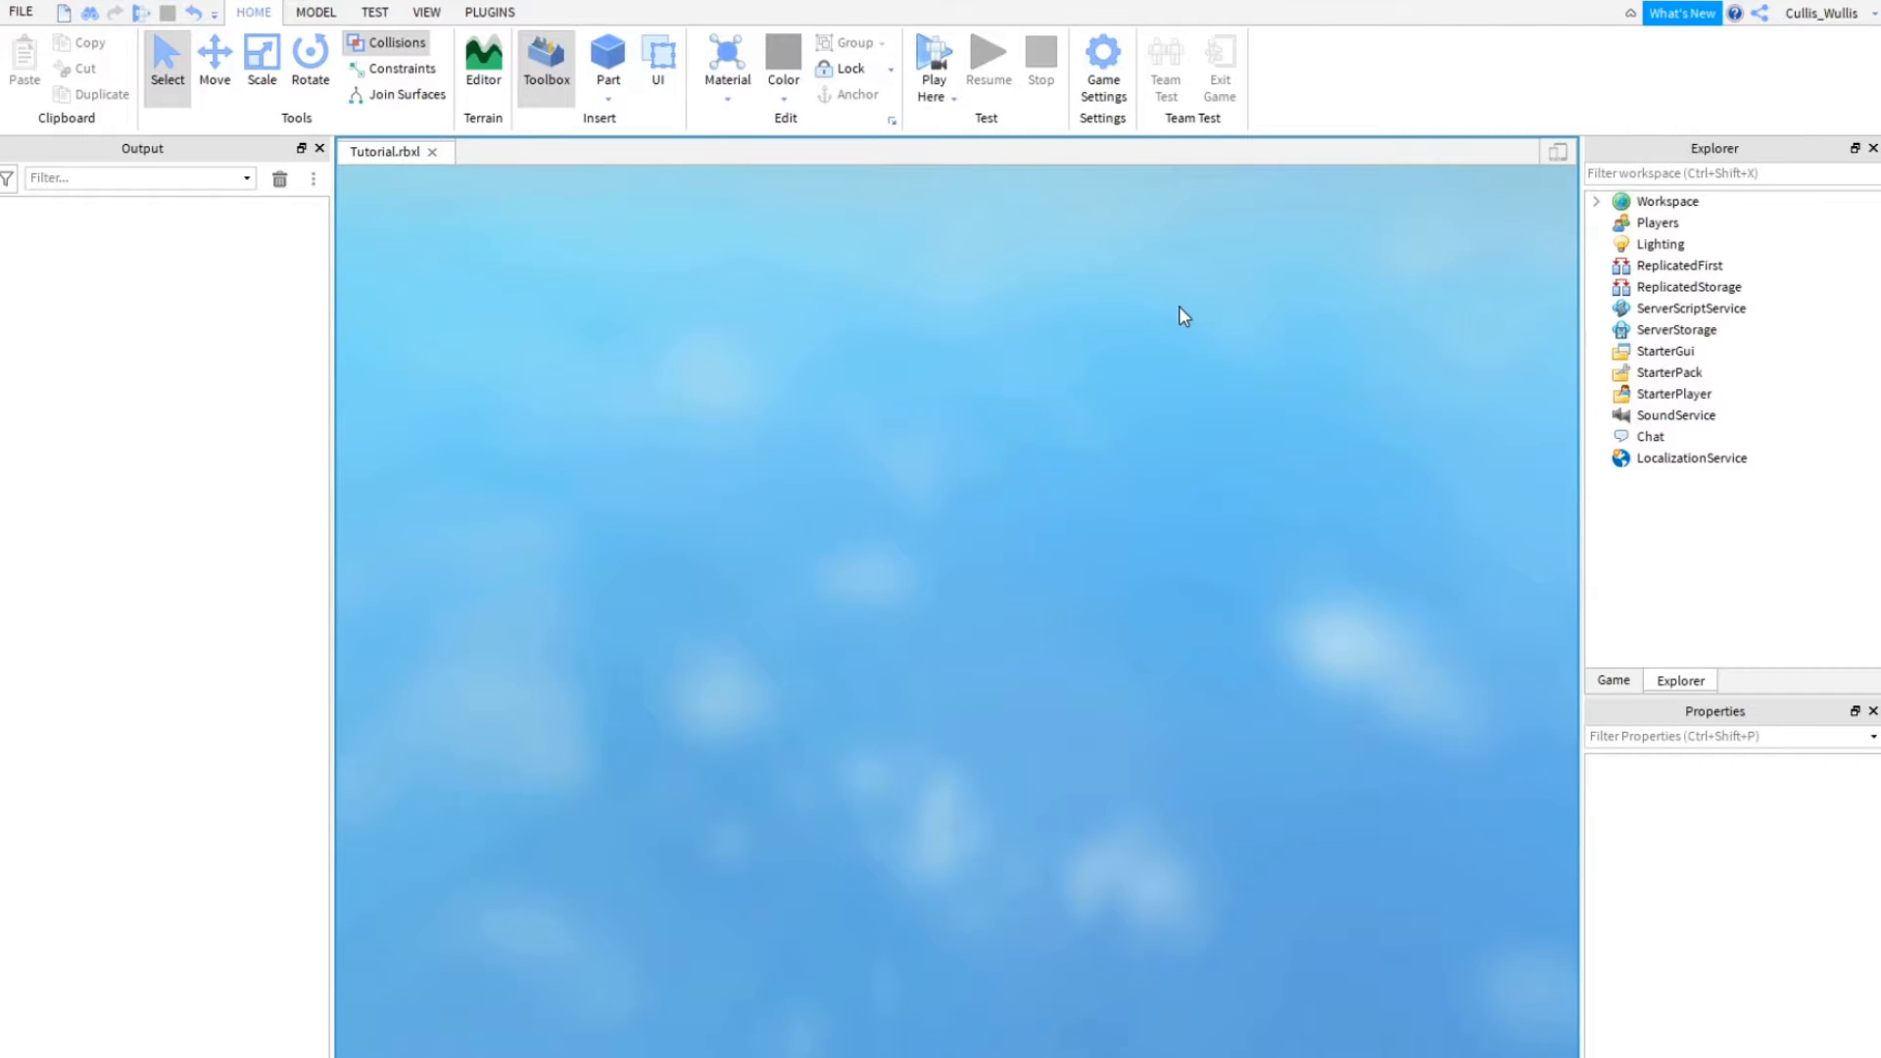